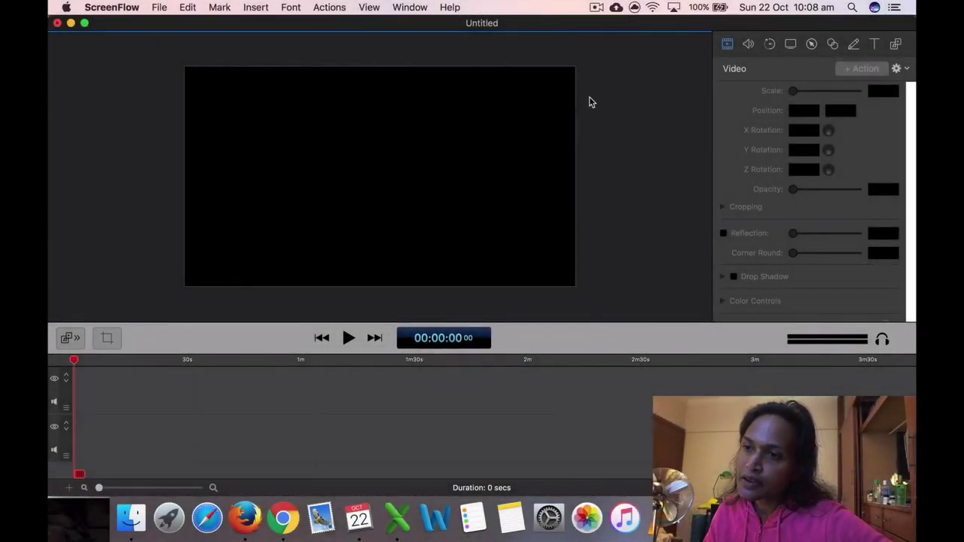
Step: Show the ScreenFlow recording monitor to check the camera and microphone, and minimize it
click(598, 8)
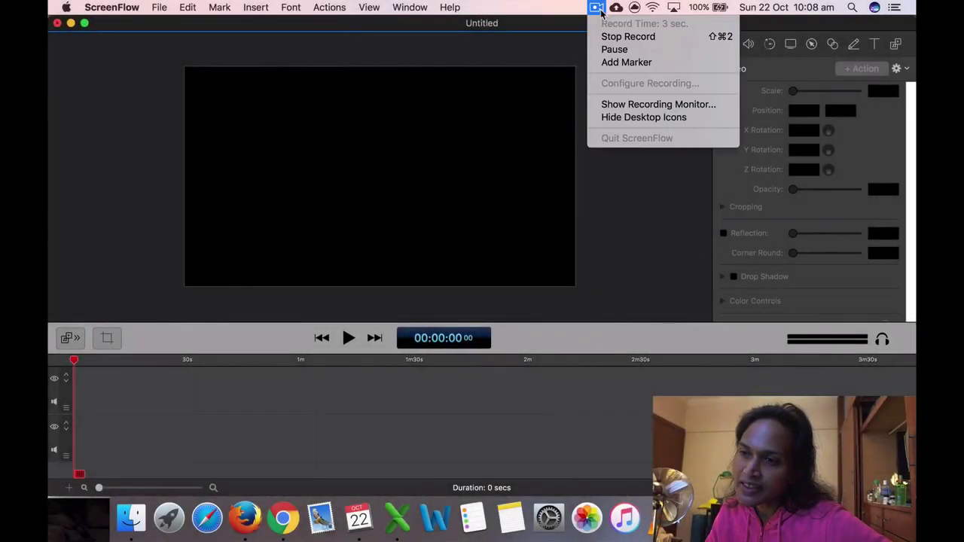
click(637, 115)
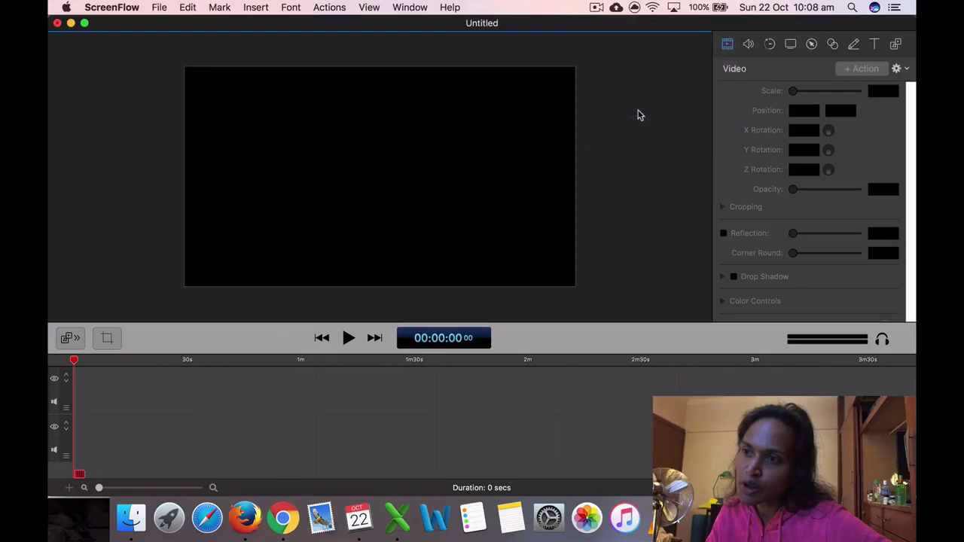
click(598, 9)
click(630, 105)
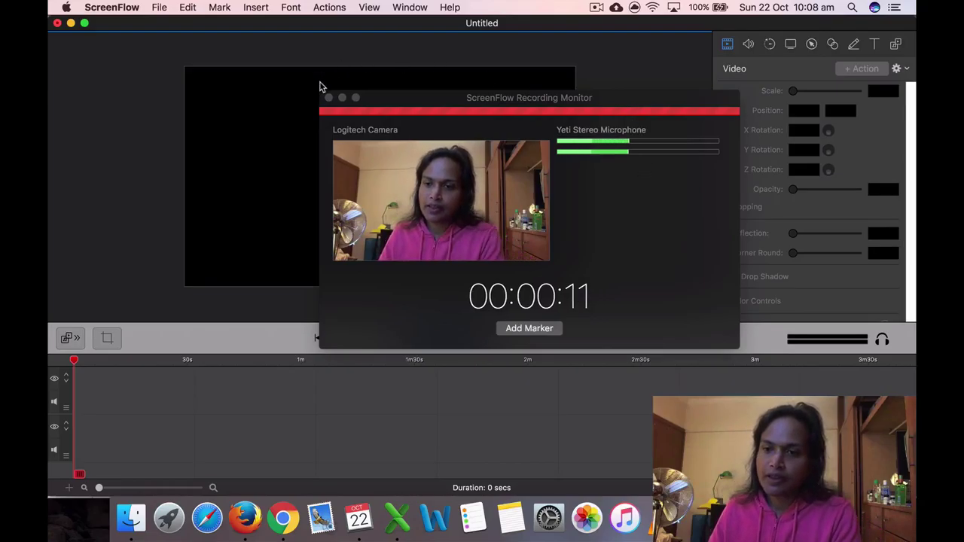
click(343, 99)
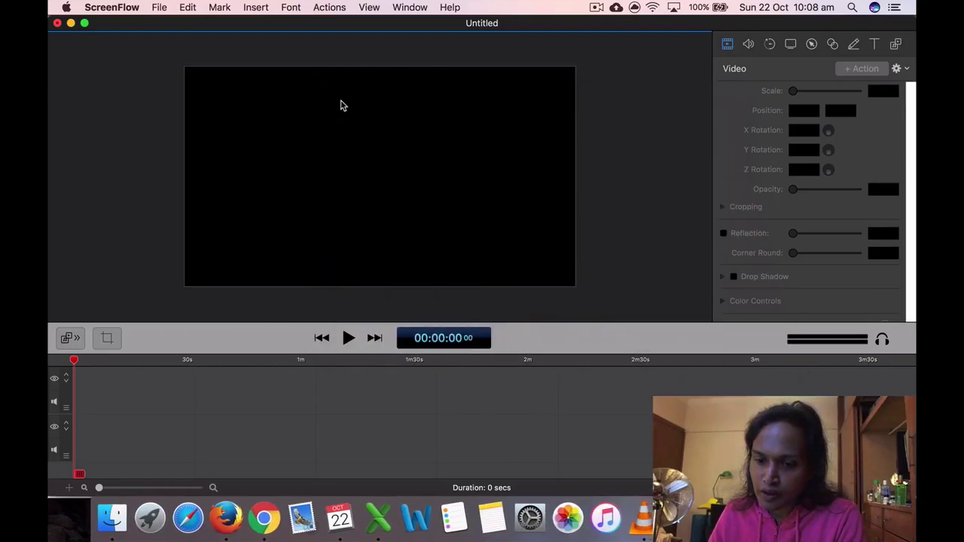
Step: Switch to the time management workbook in Excel and examine the pie chart slices on the weekly sheet and the October sheet's chart
click(379, 520)
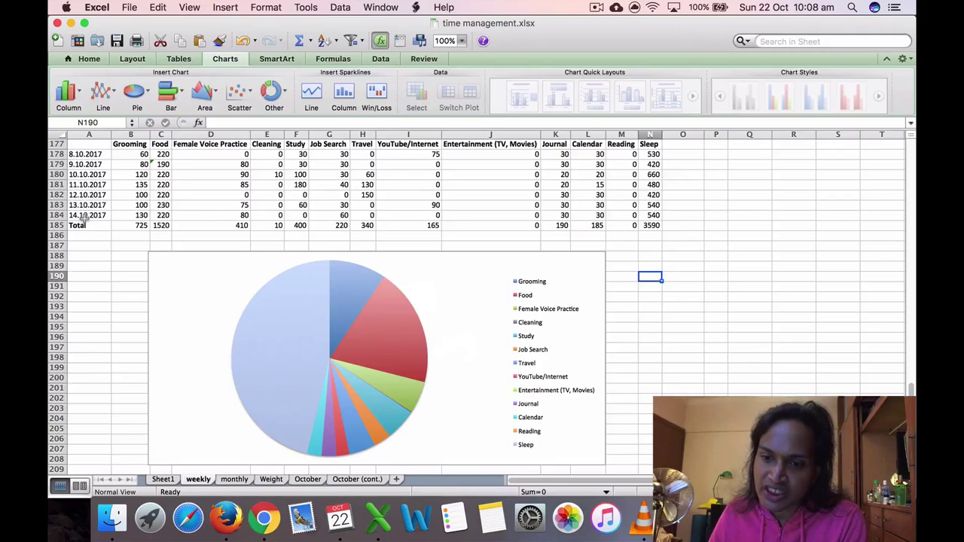
click(443, 271)
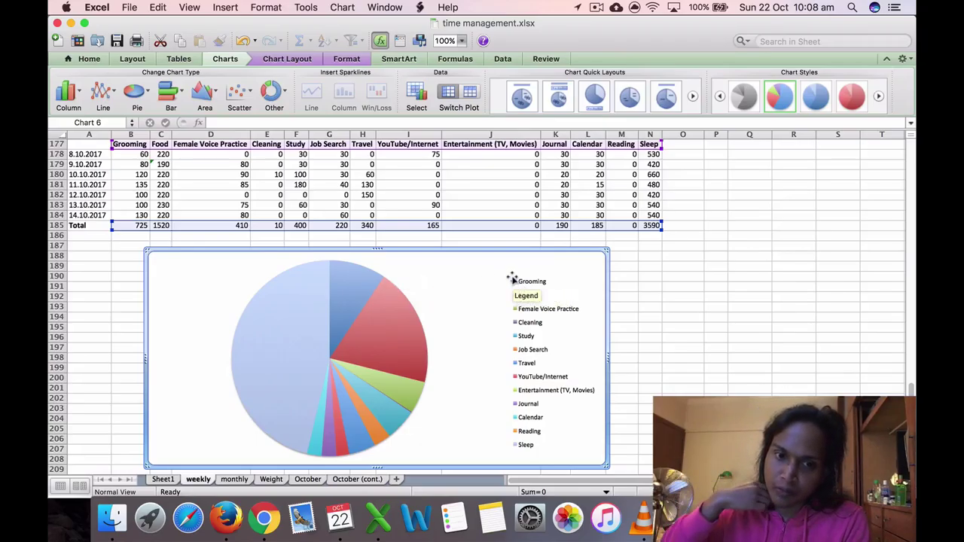
mouse_move(358, 289)
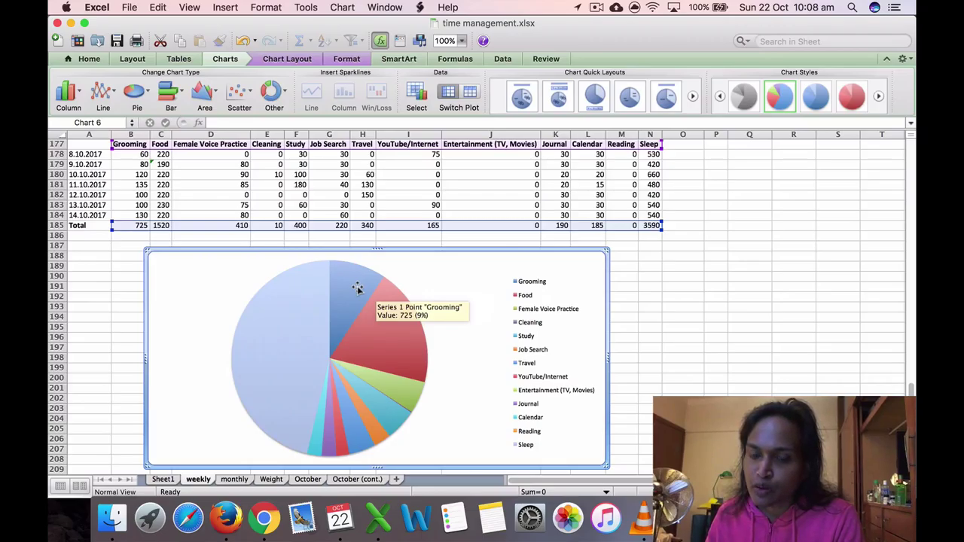
mouse_move(389, 333)
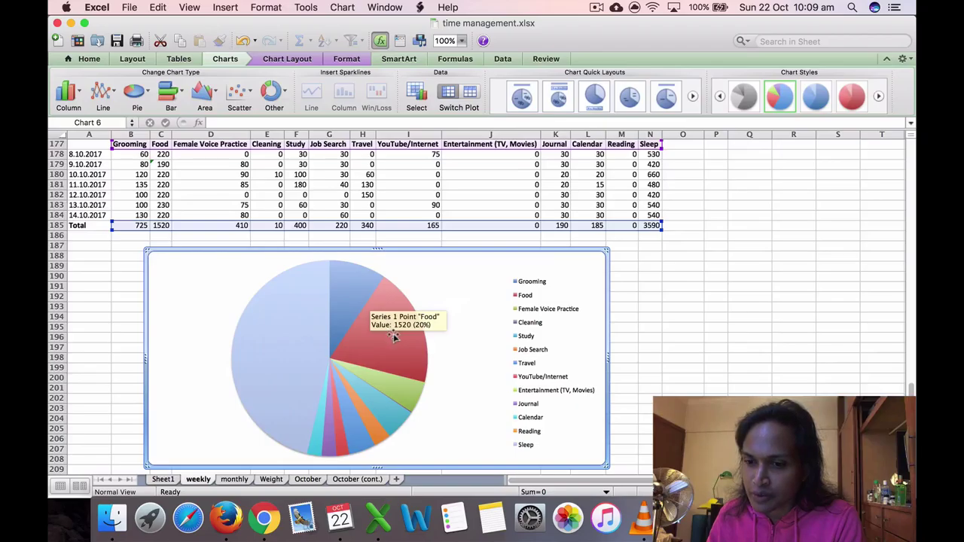
mouse_move(404, 393)
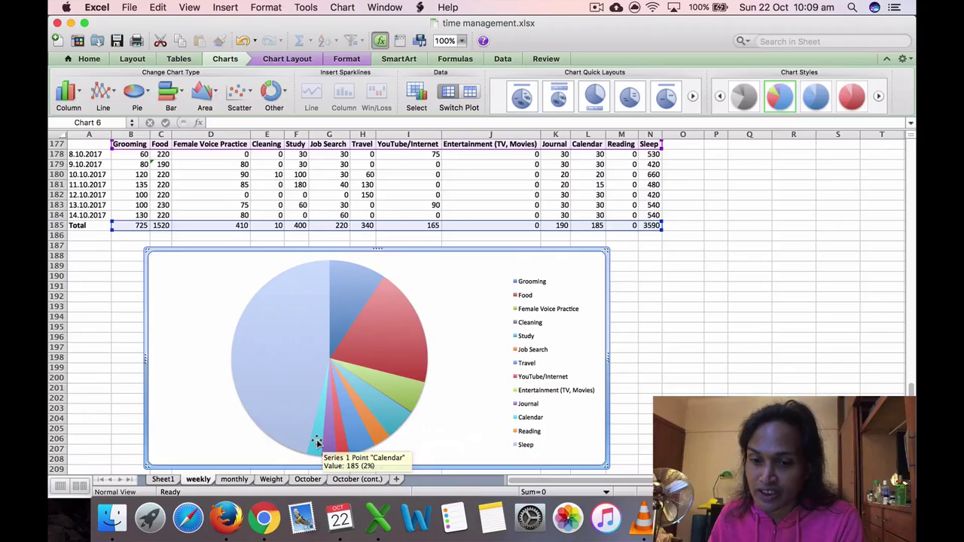
mouse_move(287, 413)
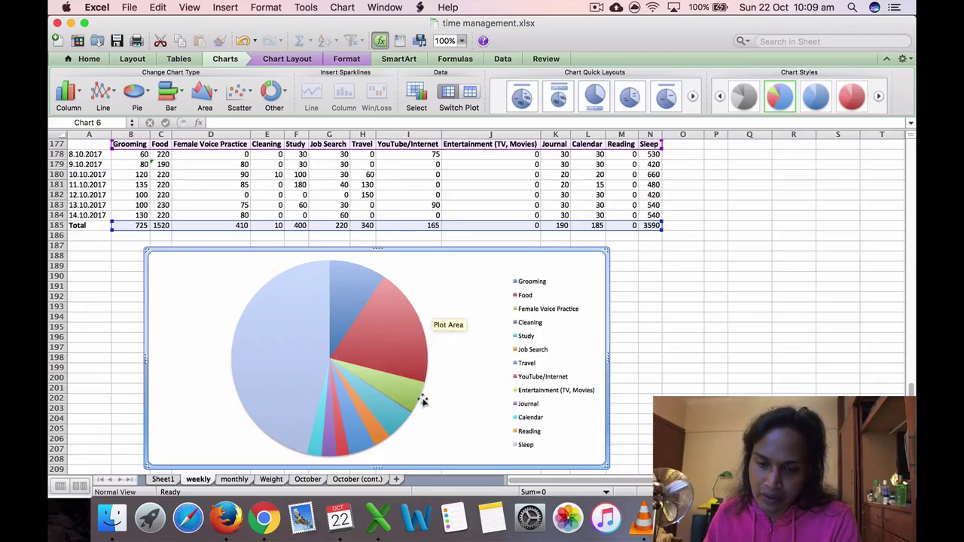
click(308, 480)
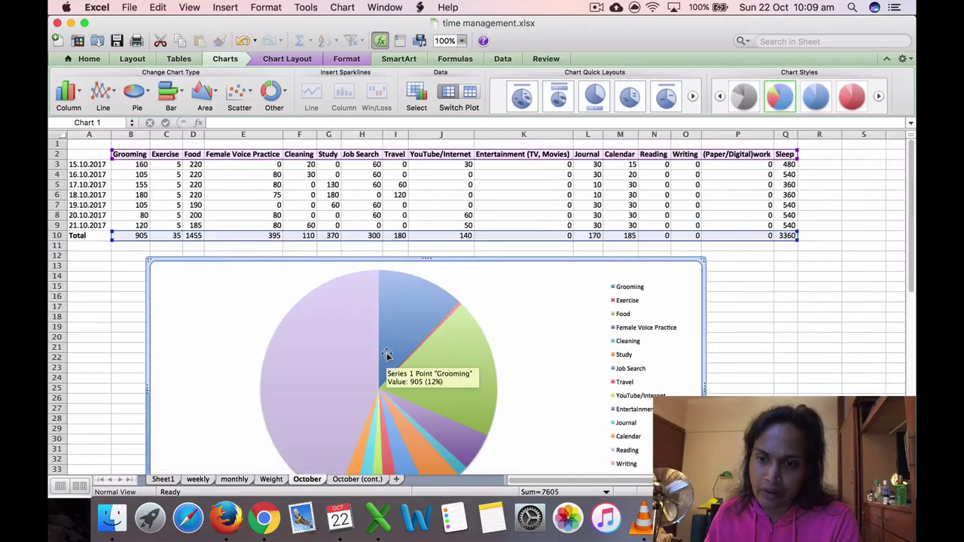
Step: Switch to Calendar and look over the events of 15 to 21 October in the week view
click(340, 519)
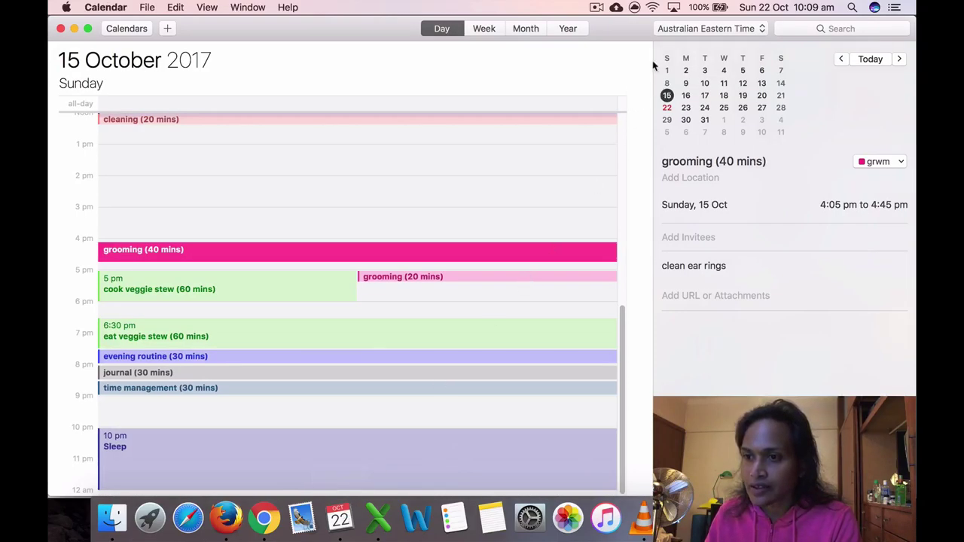
click(485, 30)
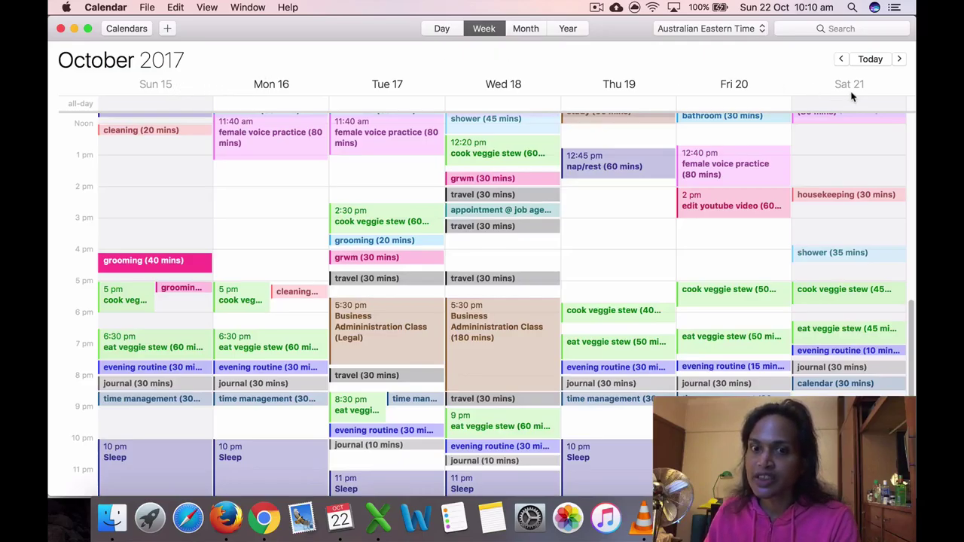
drag(917, 335, 917, 301)
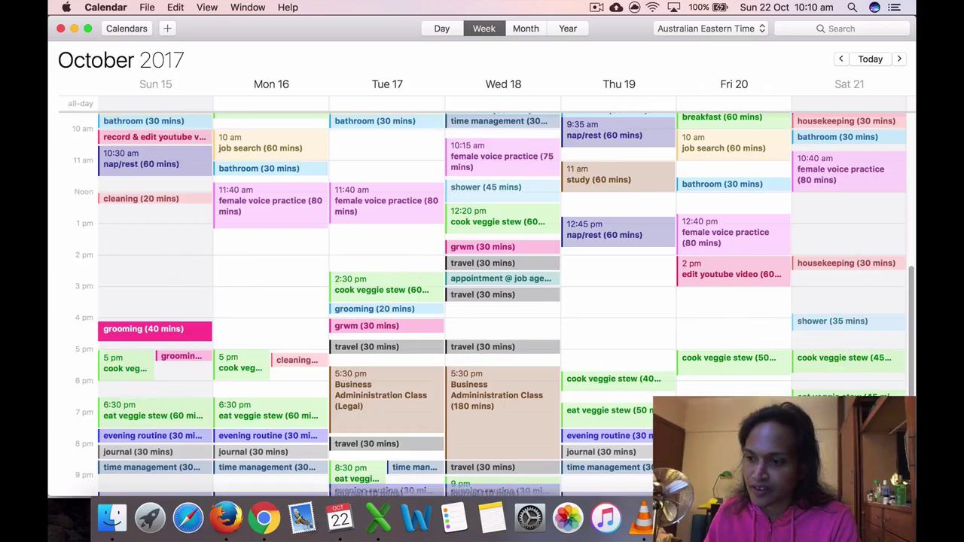
scroll(917, 411, up, 10)
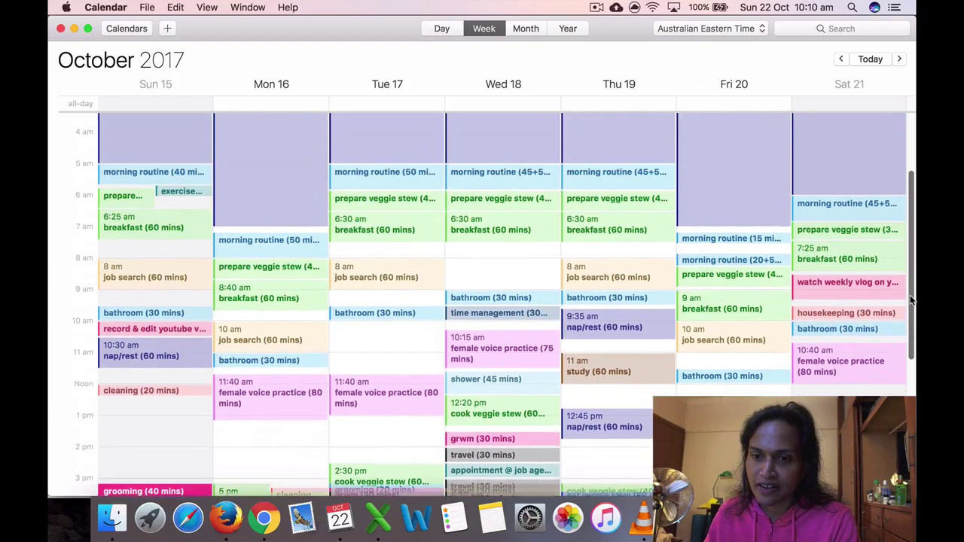
scroll(910, 275, down, 5)
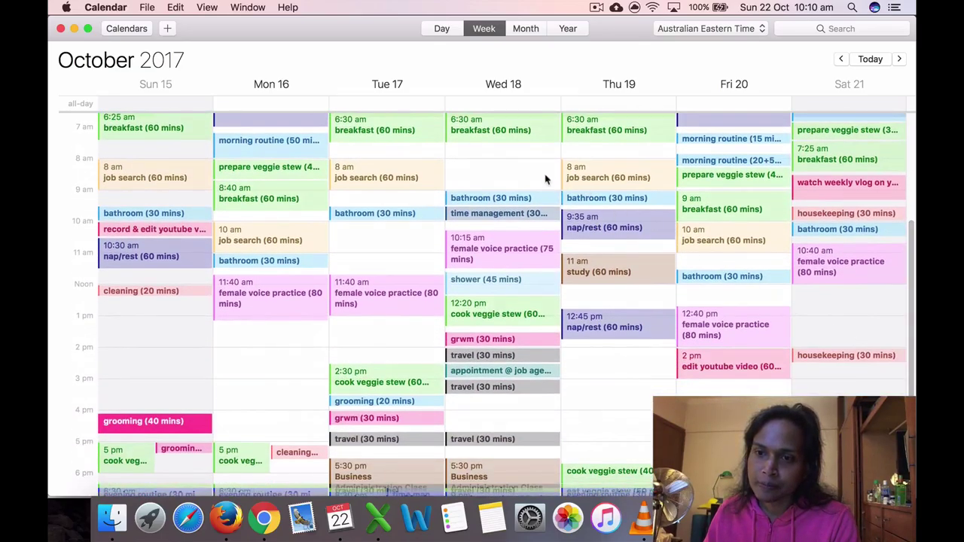
Step: Show 15 October in the day view and review the details of the morning routine, exercise and prepare veggie stew events
click(437, 30)
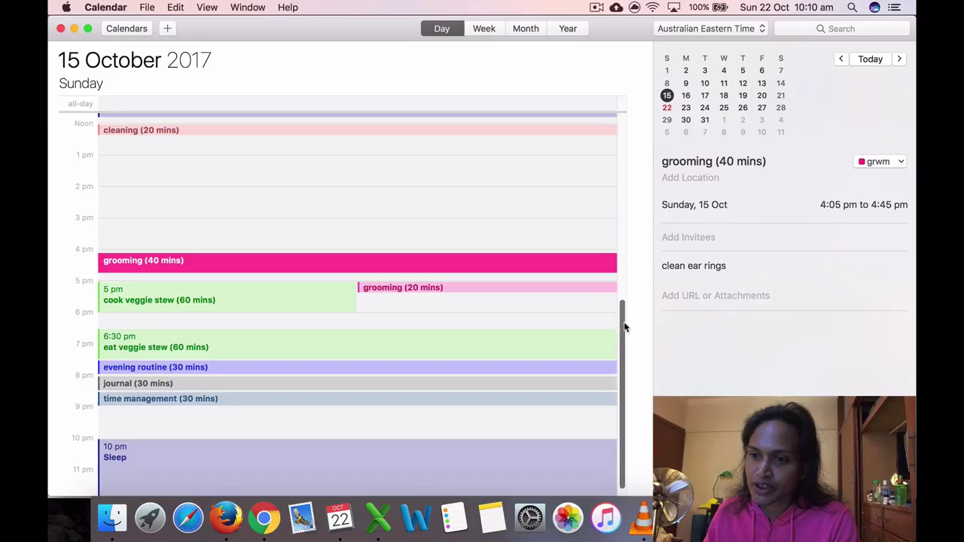
drag(624, 324, 604, 151)
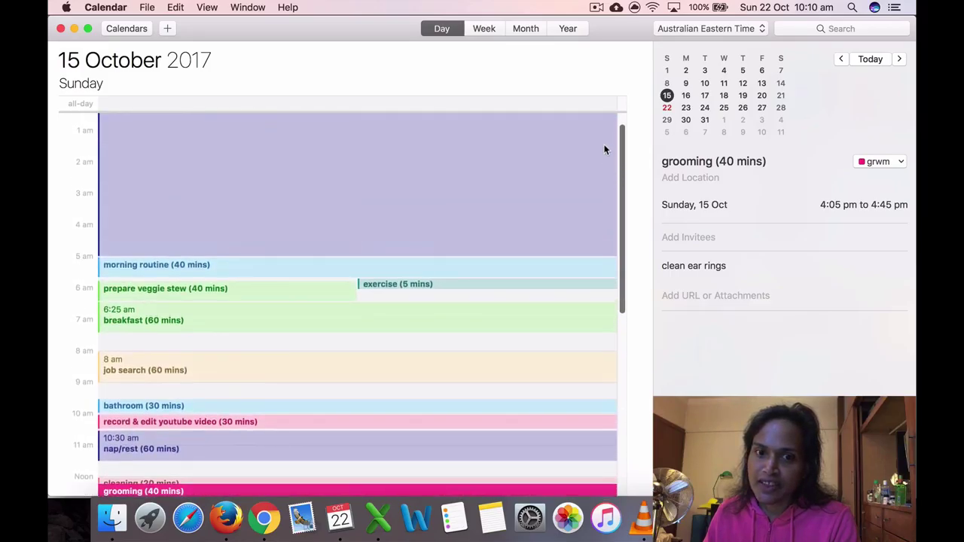
scroll(605, 151, down, 2)
click(242, 248)
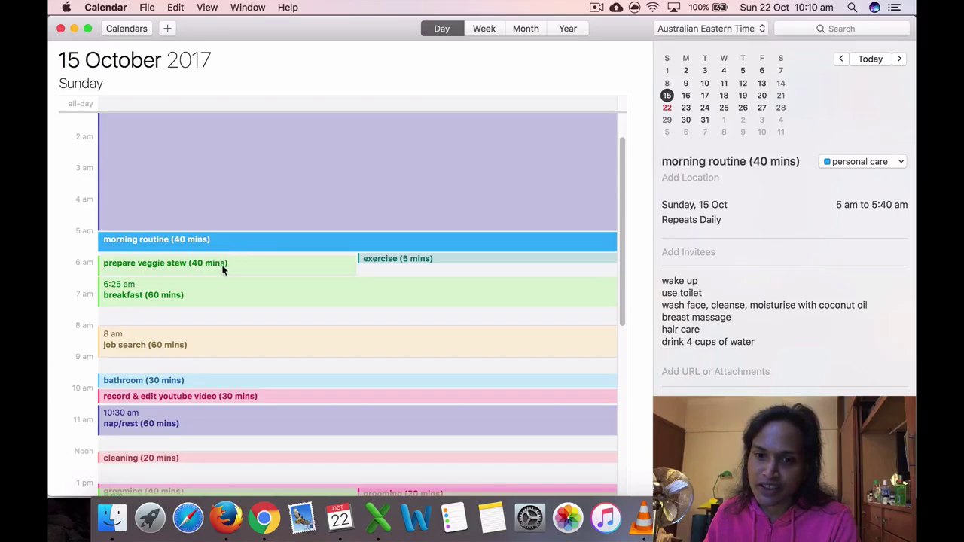
click(382, 259)
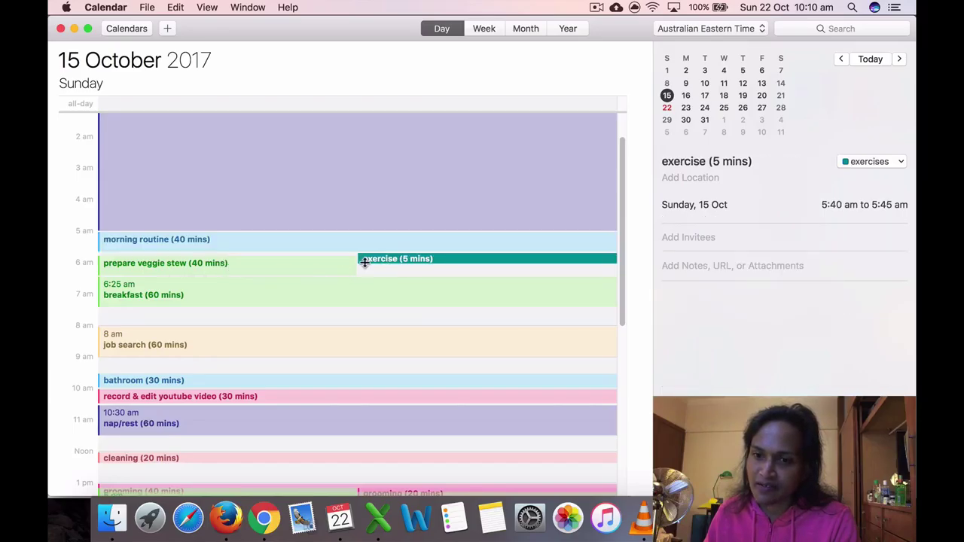
click(306, 269)
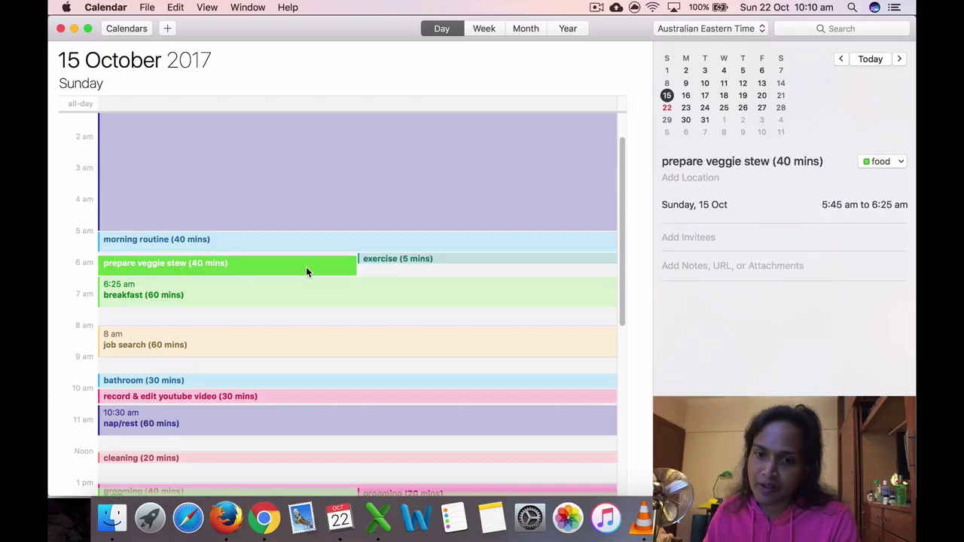
click(402, 260)
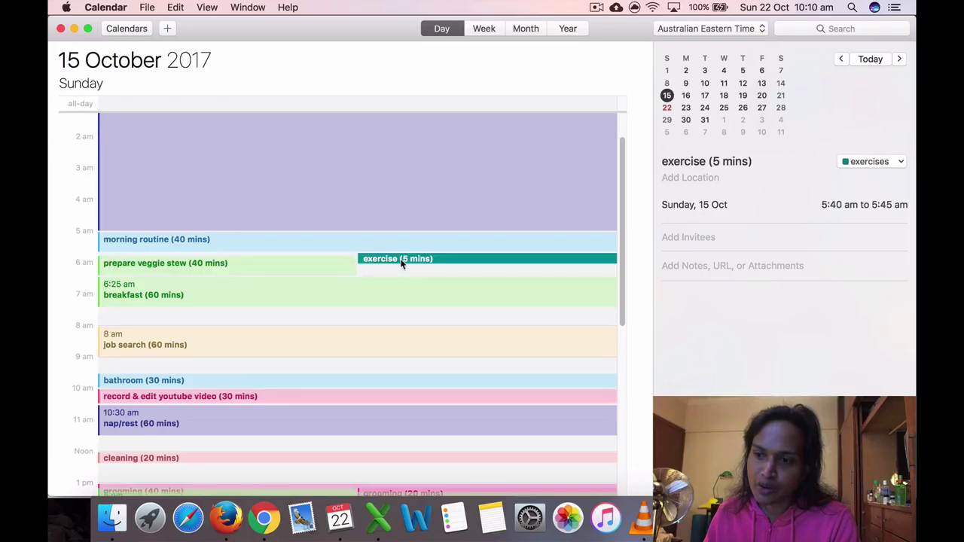
click(300, 263)
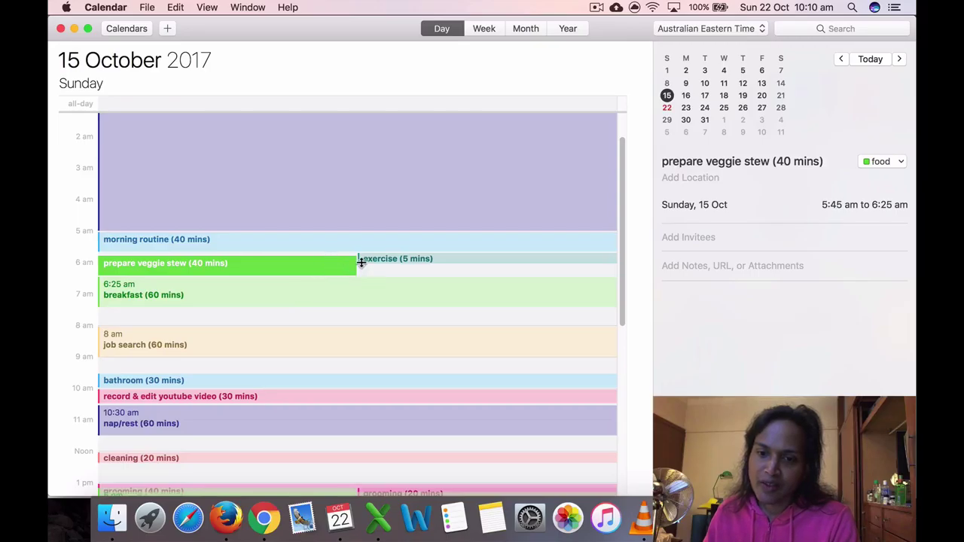
Step: Review the 15 October details for breakfast, job search, bathroom, record & edit youtube video, nap/rest and cleaning
click(279, 292)
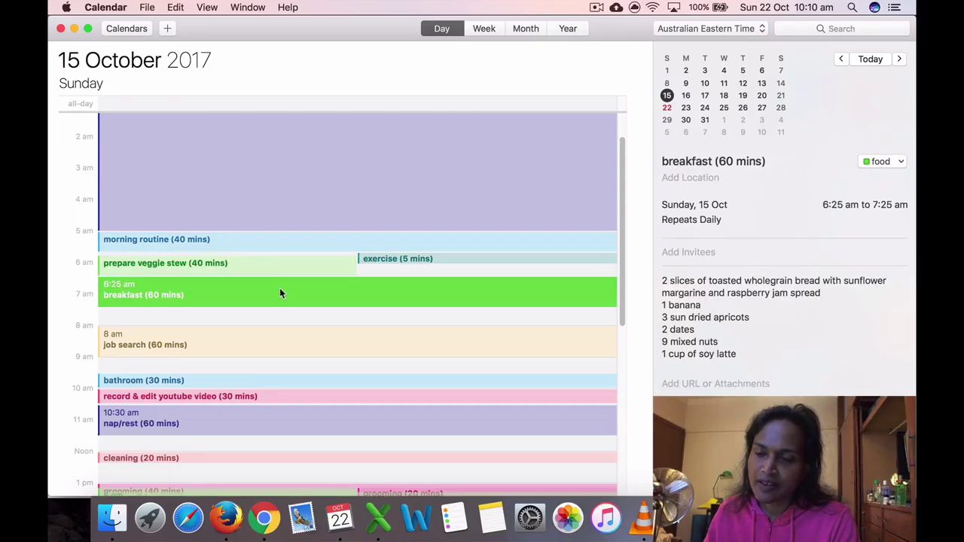
click(269, 343)
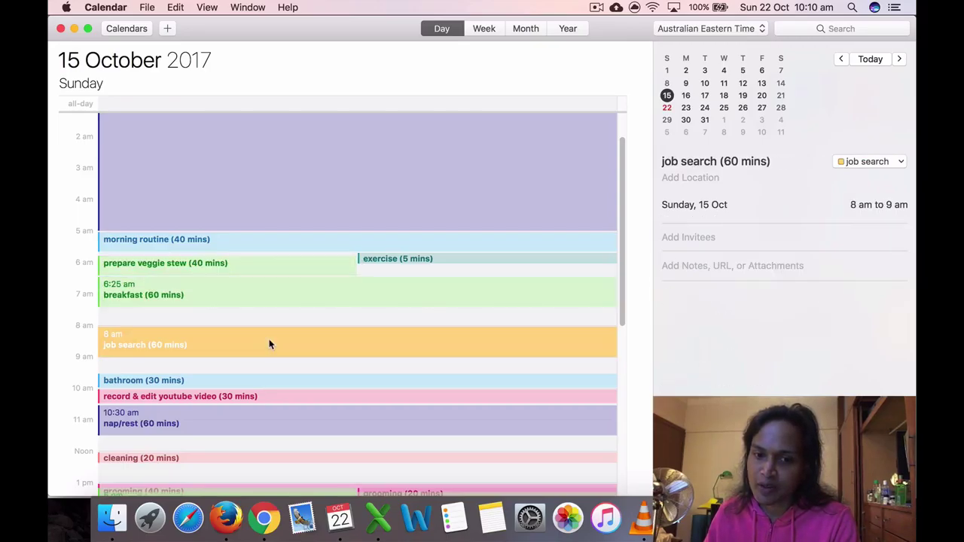
scroll(270, 344, down, 1)
click(245, 365)
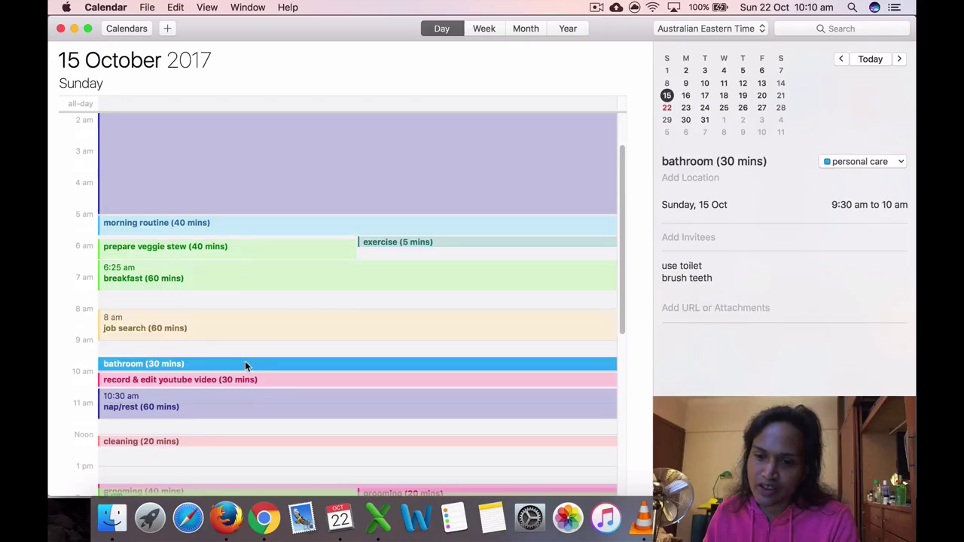
scroll(244, 364, down, 3)
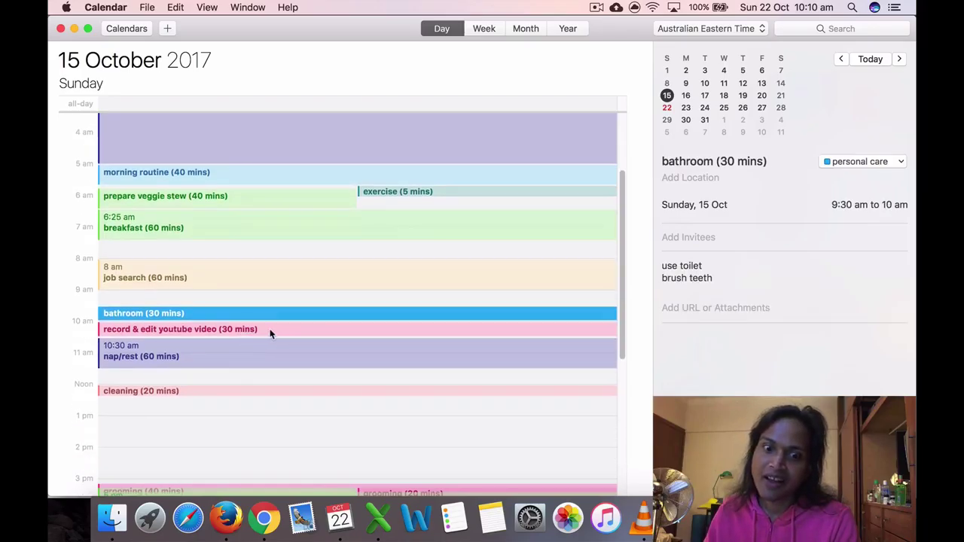
click(269, 333)
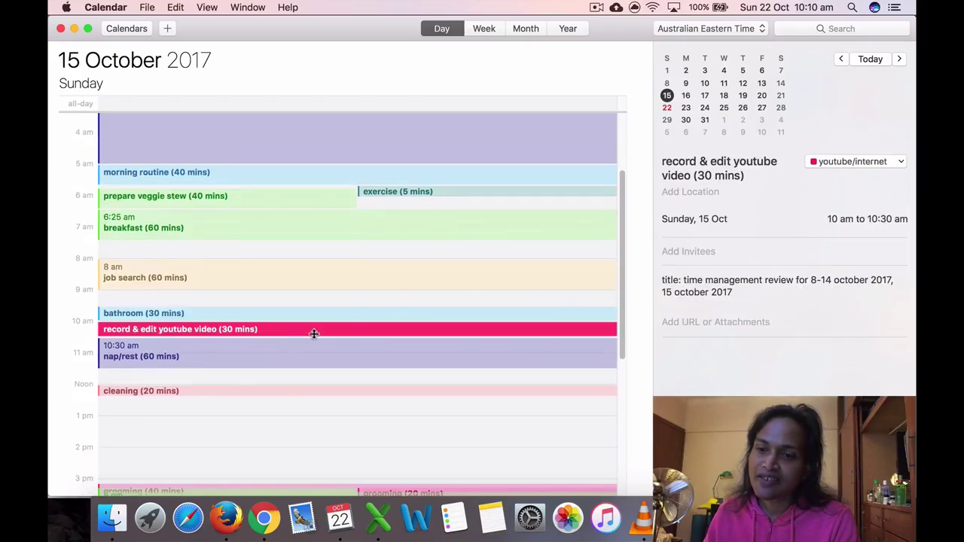
click(240, 358)
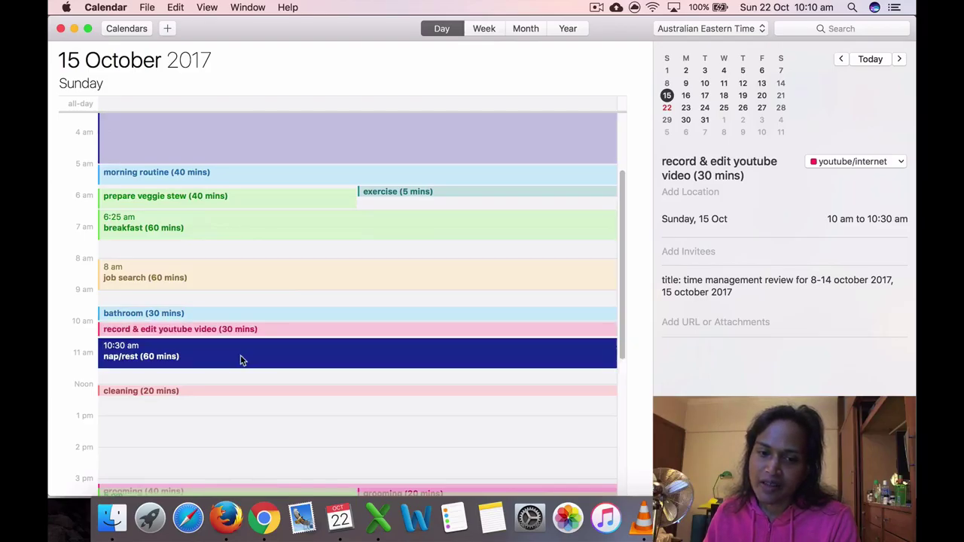
click(217, 393)
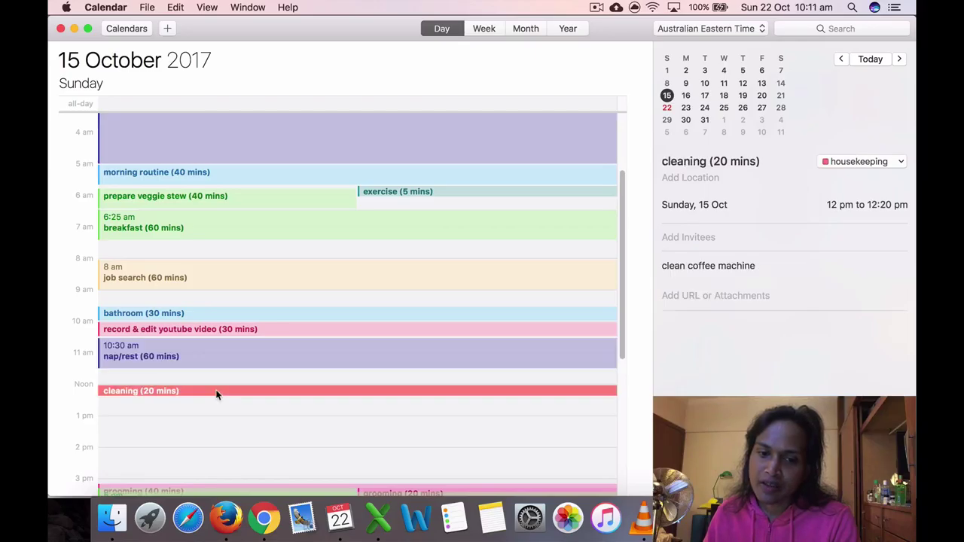
Step: Review the details of the two afternoon grooming events and the cook veggie stew event on 15 October
scroll(219, 395, down, 5)
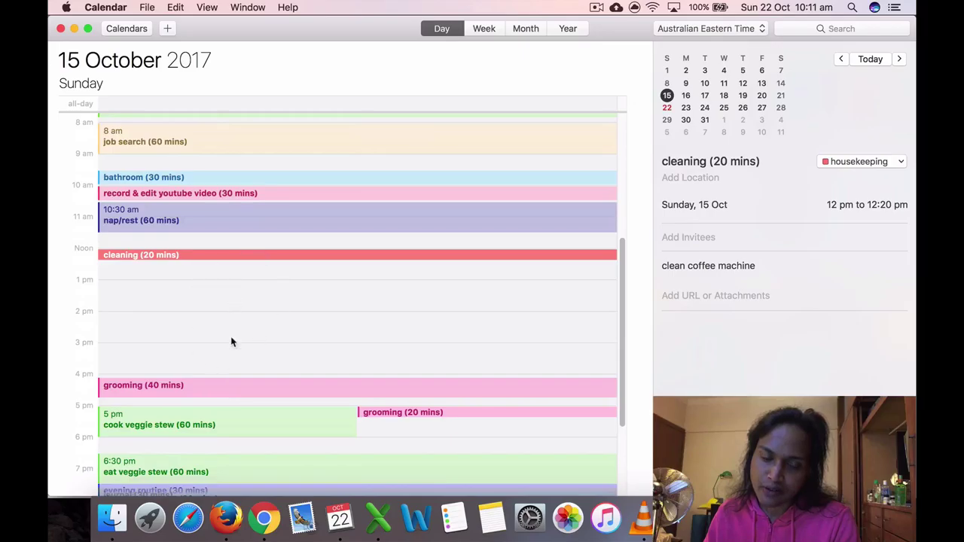
click(196, 380)
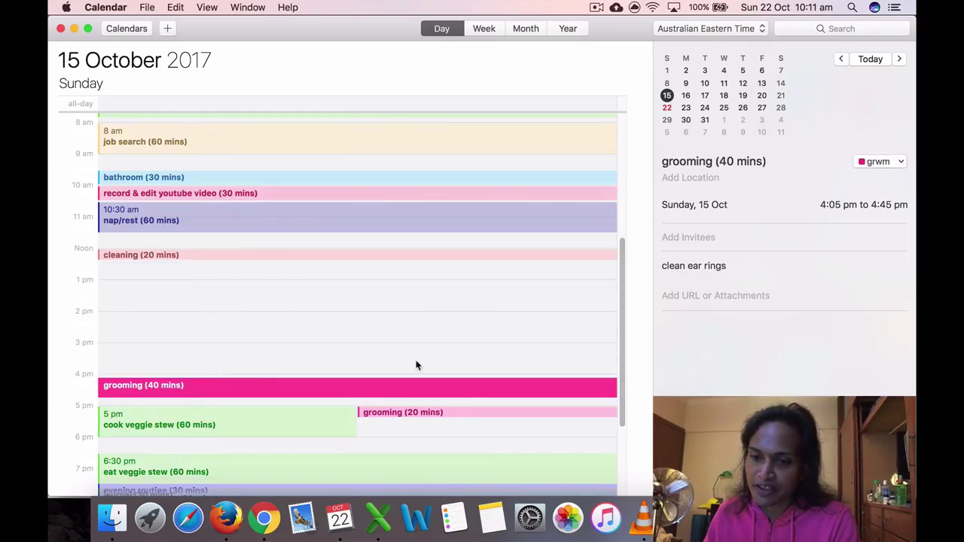
click(288, 420)
scroll(314, 357, down, 2)
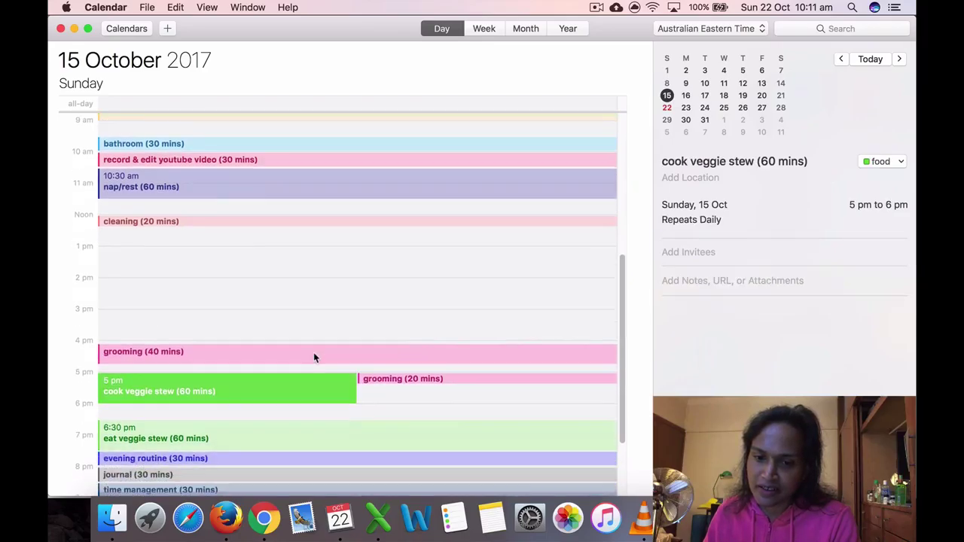
click(391, 384)
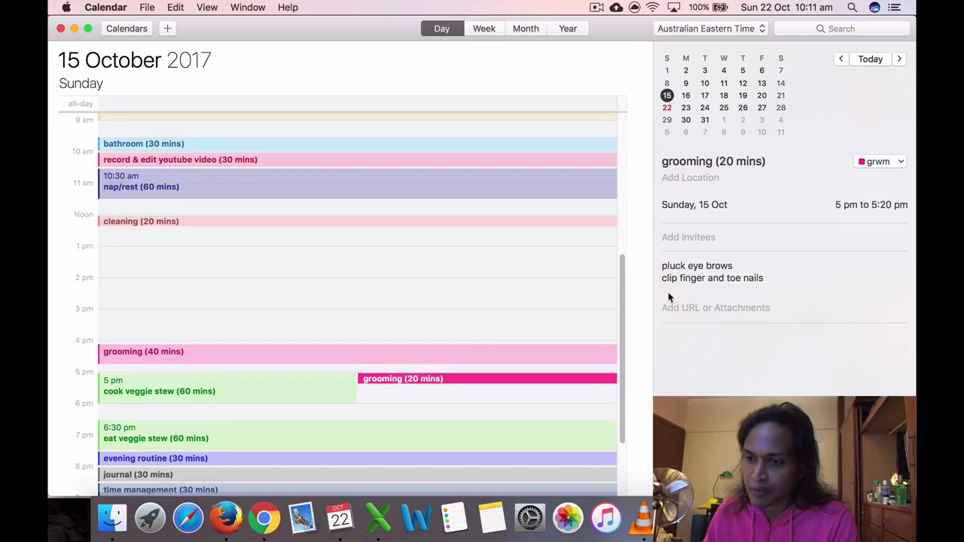
click(228, 388)
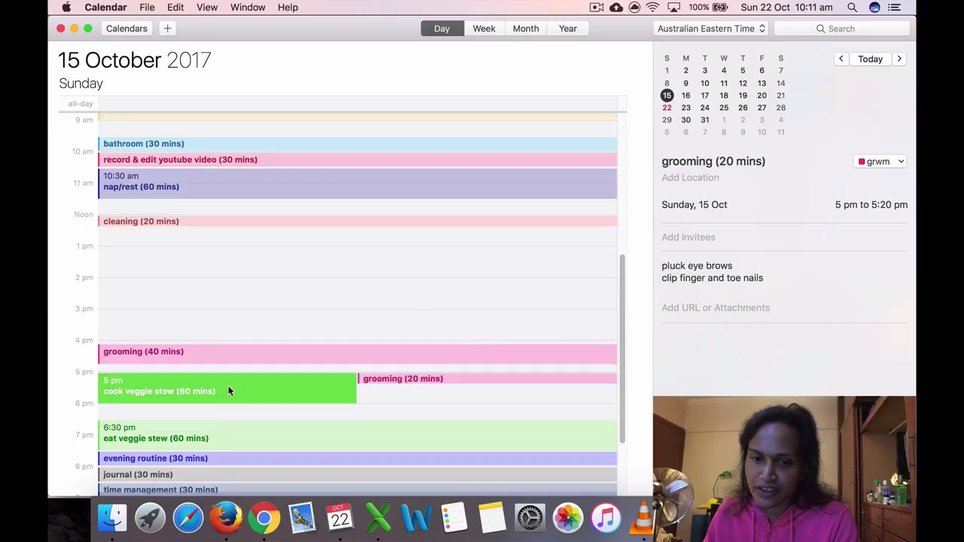
Step: Compare the details of the overlapping 5 pm grooming and cook veggie stew events on 15 October
click(378, 379)
click(328, 380)
click(369, 379)
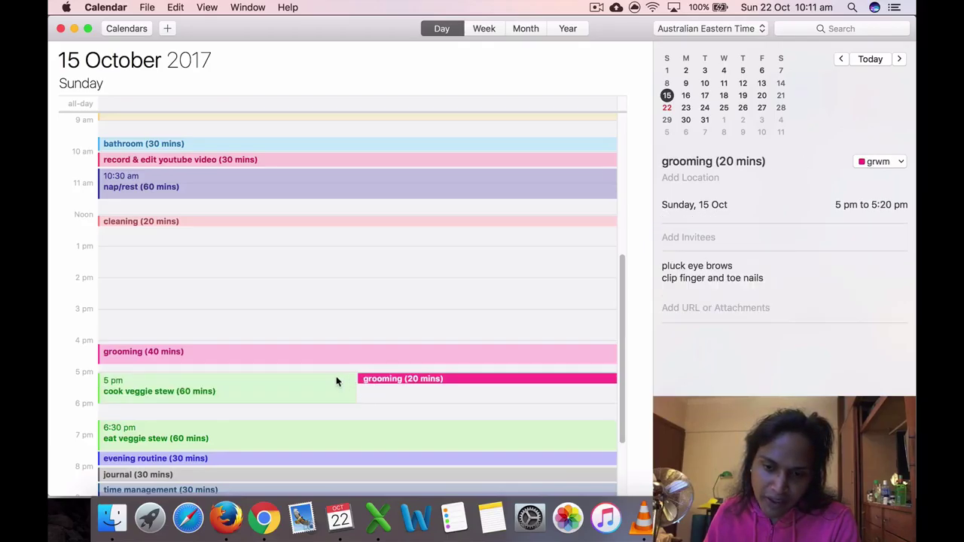
click(336, 380)
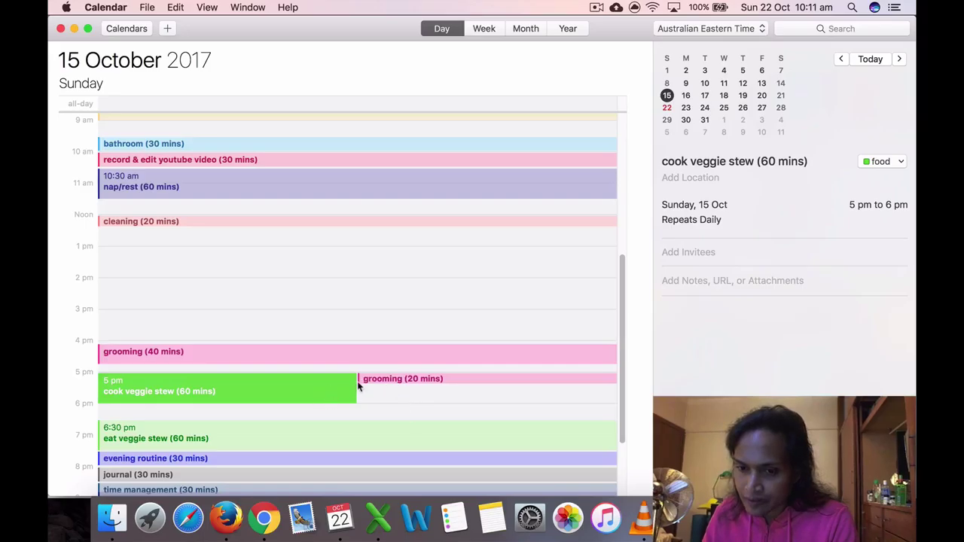
click(385, 384)
click(327, 398)
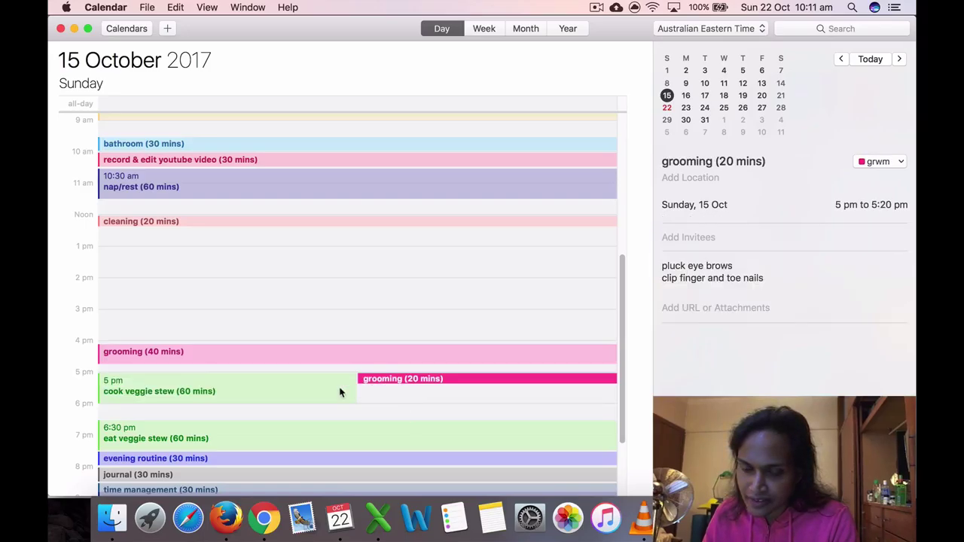
click(337, 386)
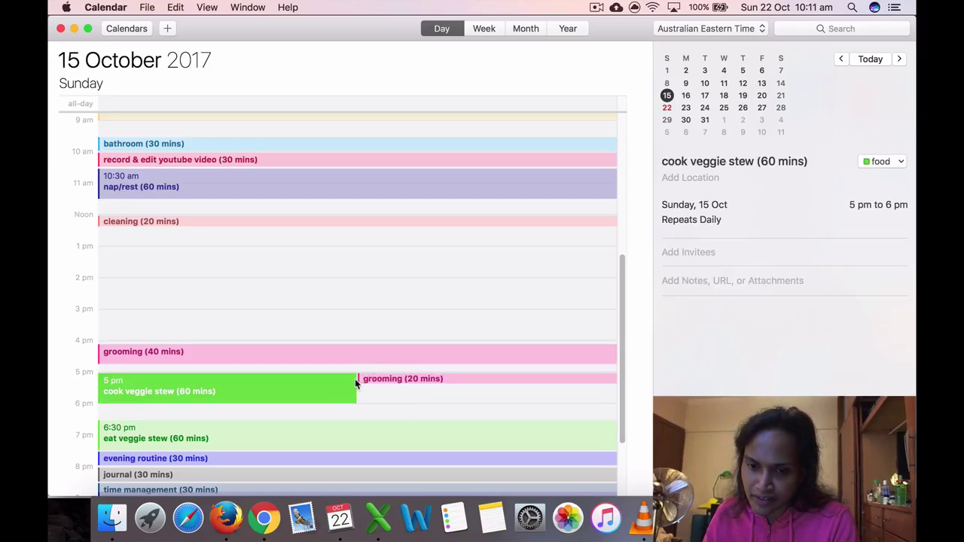
Step: Review the 15 October details for eat veggie stew, evening routine, journal, time management and Sleep
scroll(354, 383, down, 1)
scroll(353, 385, down, 5)
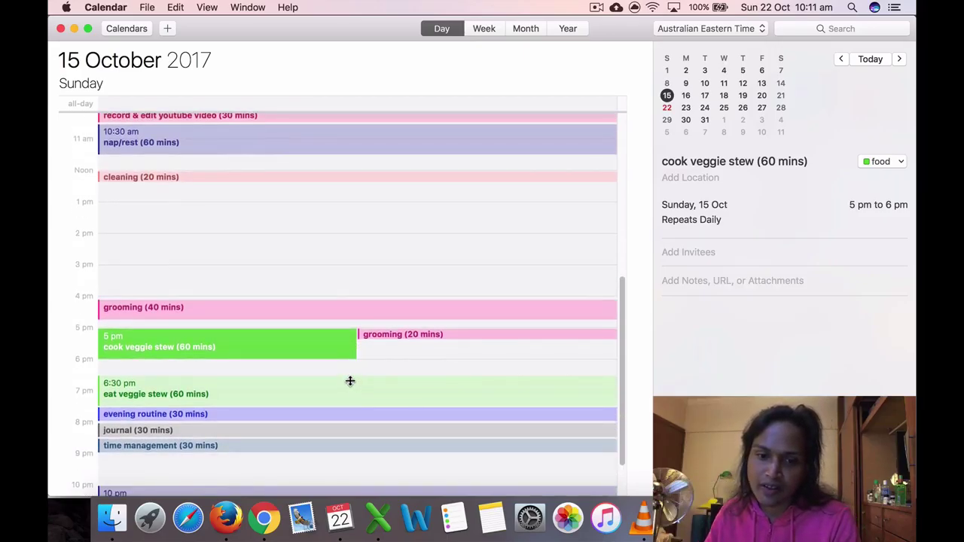
click(331, 385)
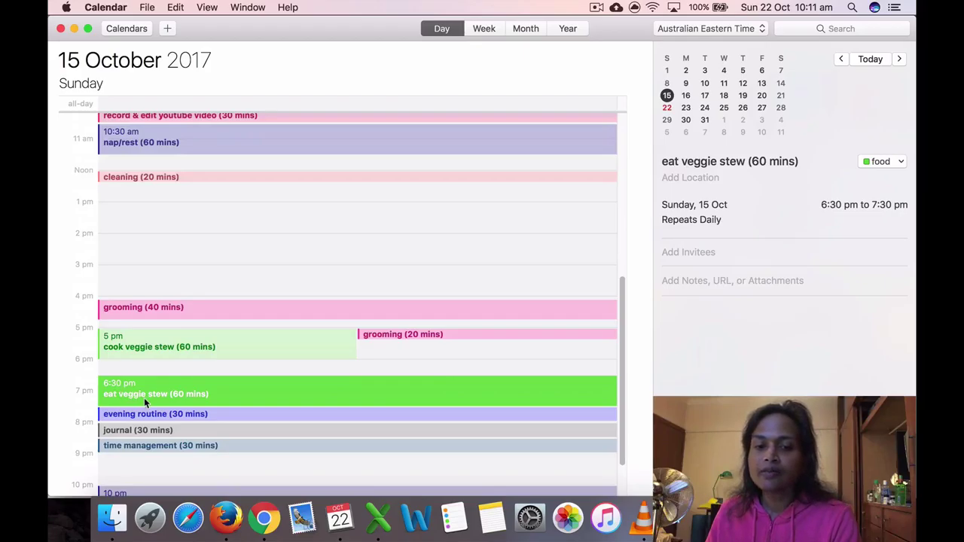
scroll(198, 390, down, 1)
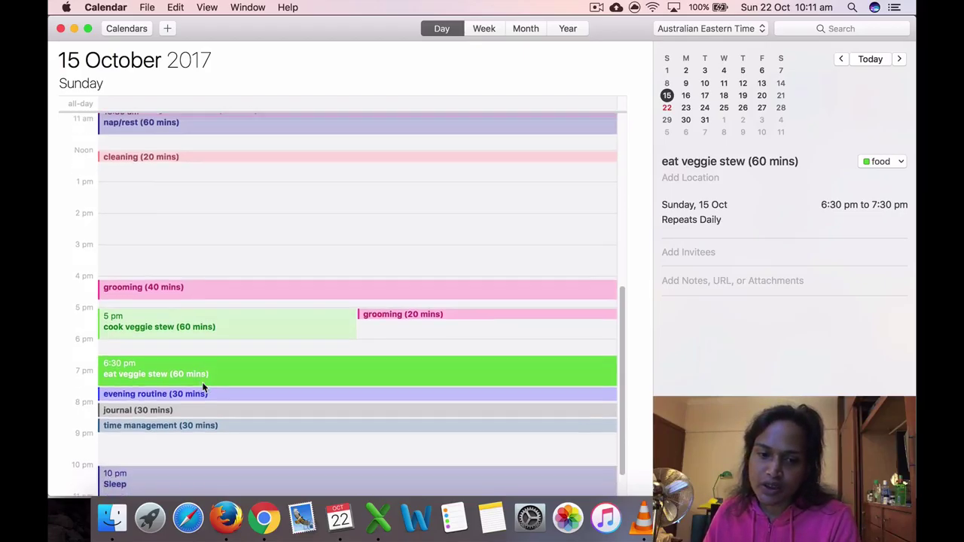
click(199, 394)
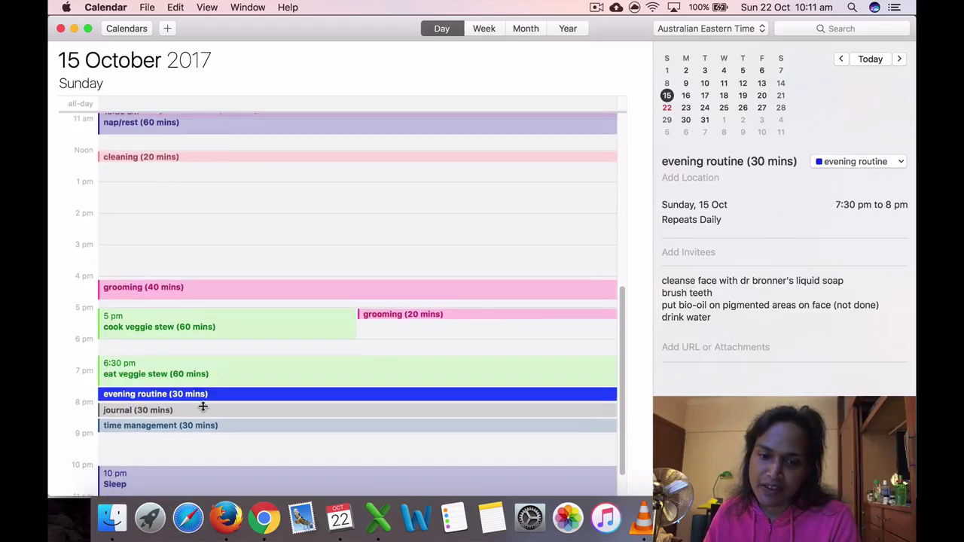
click(241, 411)
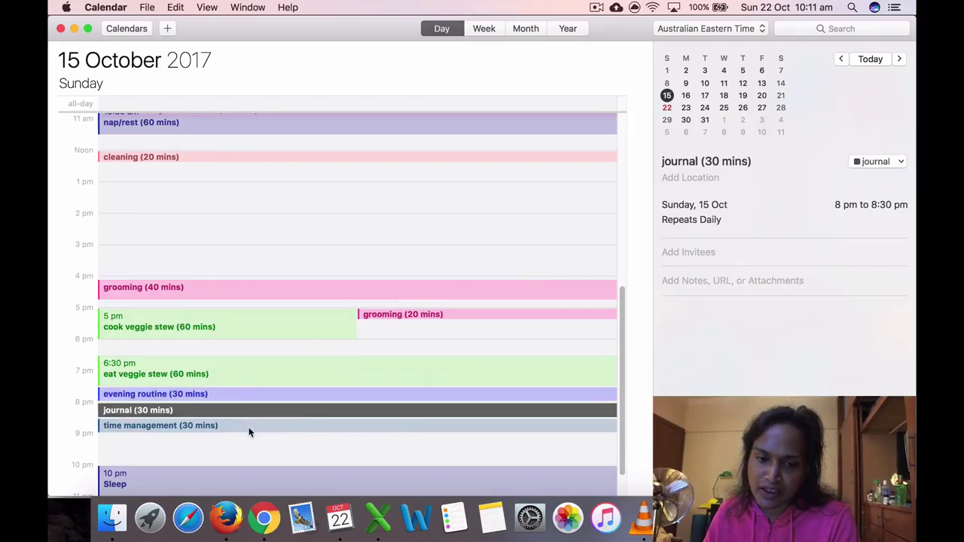
click(250, 428)
scroll(252, 433, down, 2)
click(246, 468)
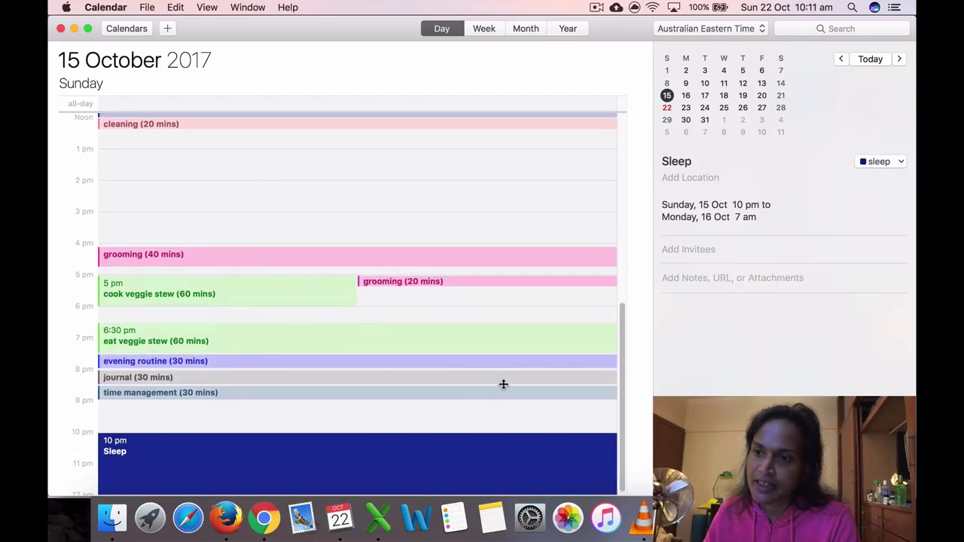
Step: Show 16 October and review the details of its morning routine, prepare veggie stew, breakfast, job search, bathroom and female voice practice events
click(686, 96)
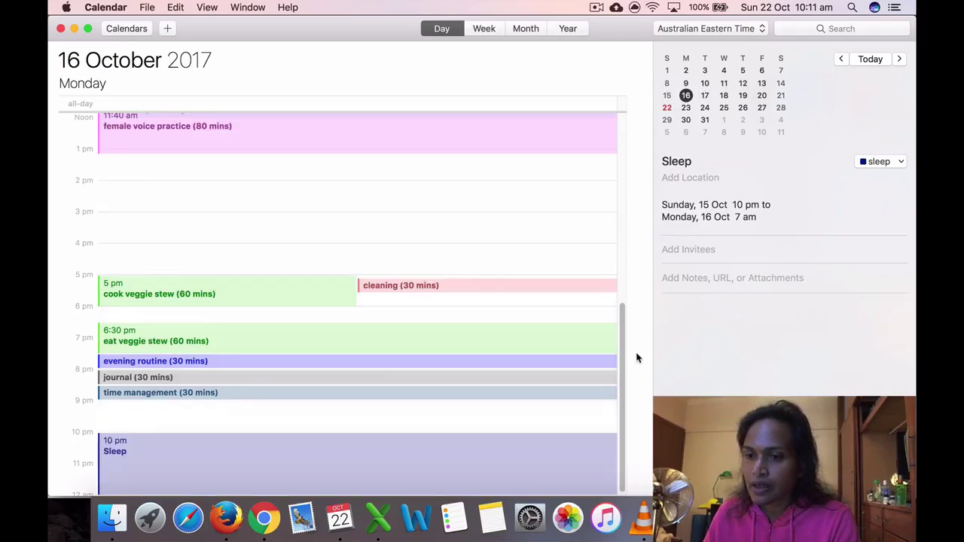
drag(620, 352, 620, 193)
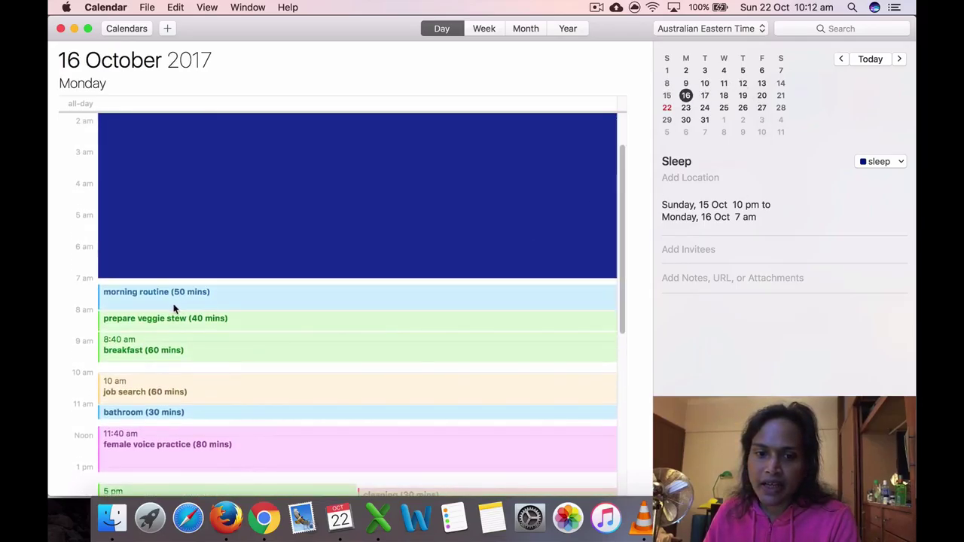
click(175, 297)
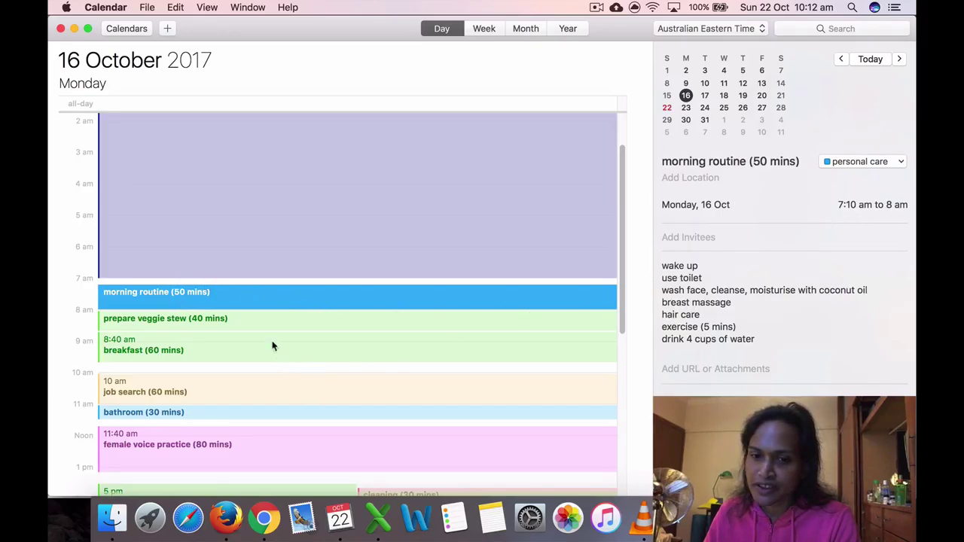
click(252, 325)
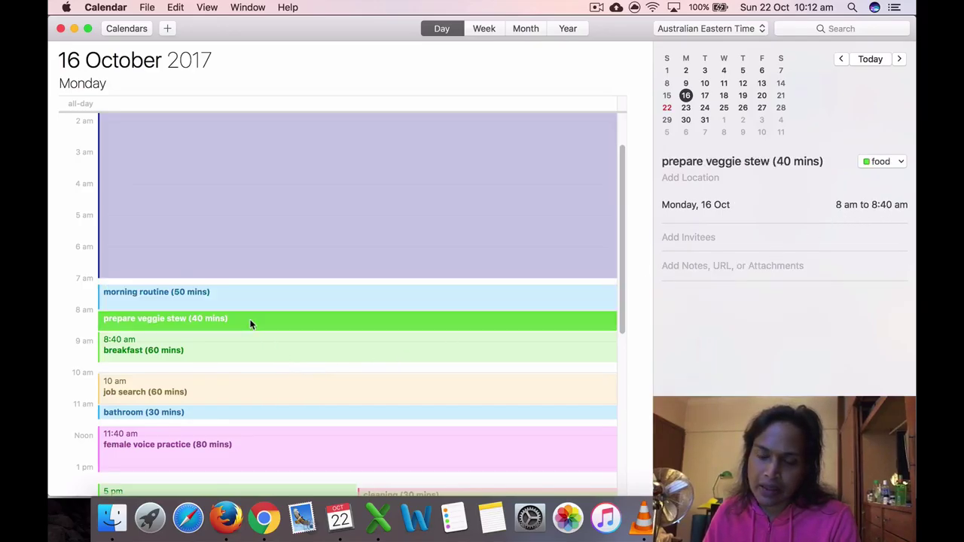
click(248, 350)
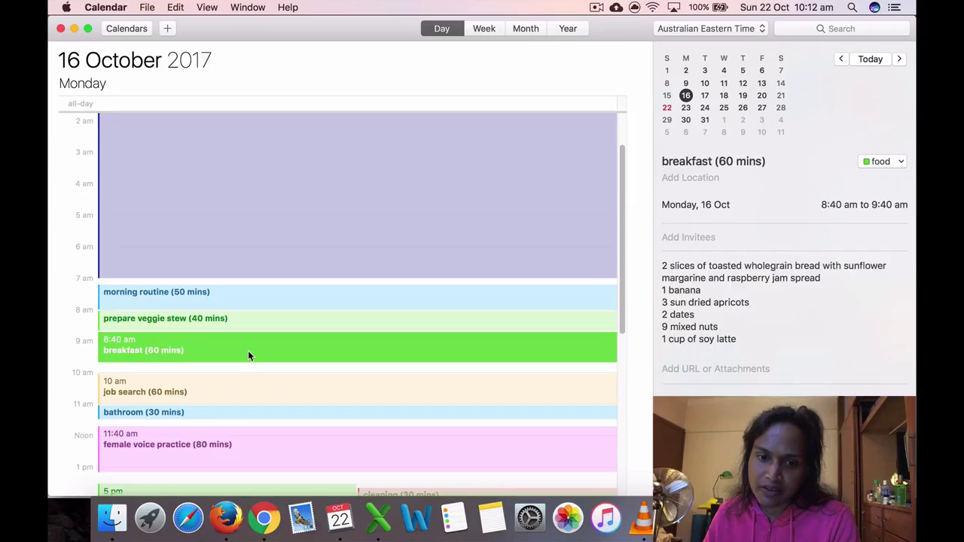
click(243, 392)
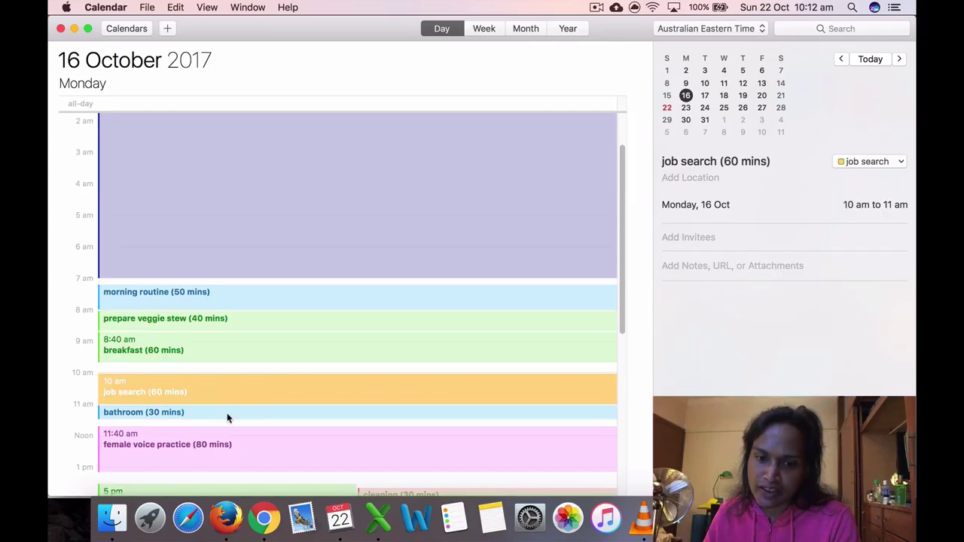
click(227, 414)
click(223, 446)
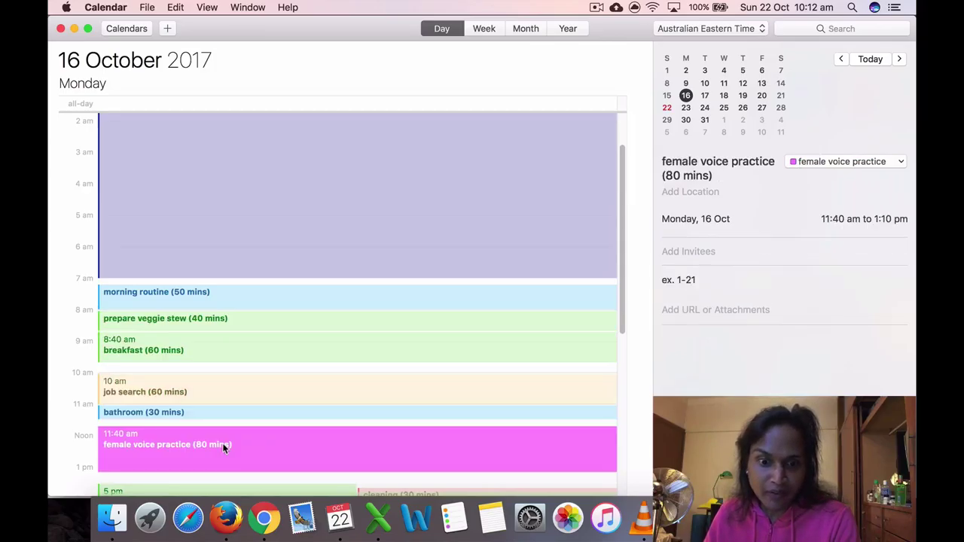
Step: Review the details of the cook veggie stew, cleaning and eat veggie stew events on 16 October
scroll(222, 446, down, 5)
scroll(223, 446, down, 3)
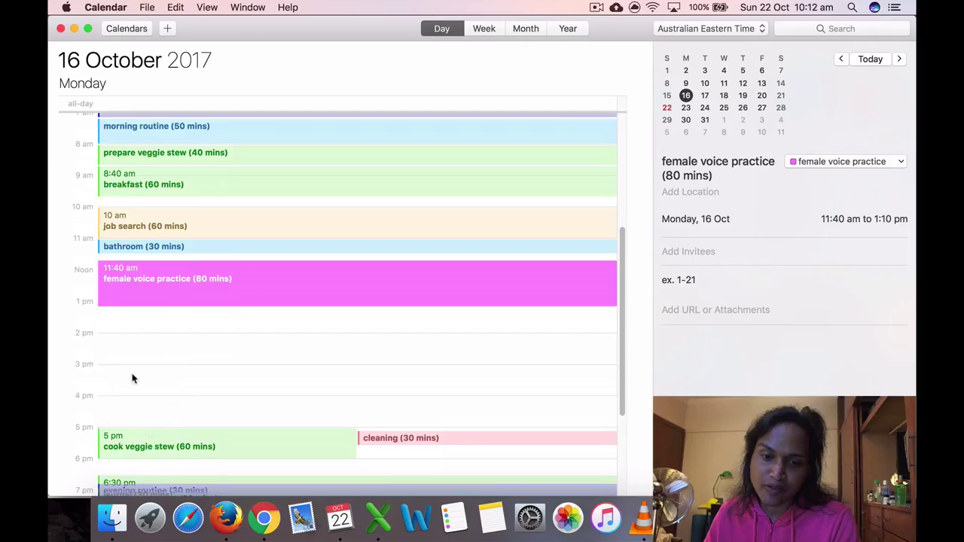
scroll(174, 389, down, 2)
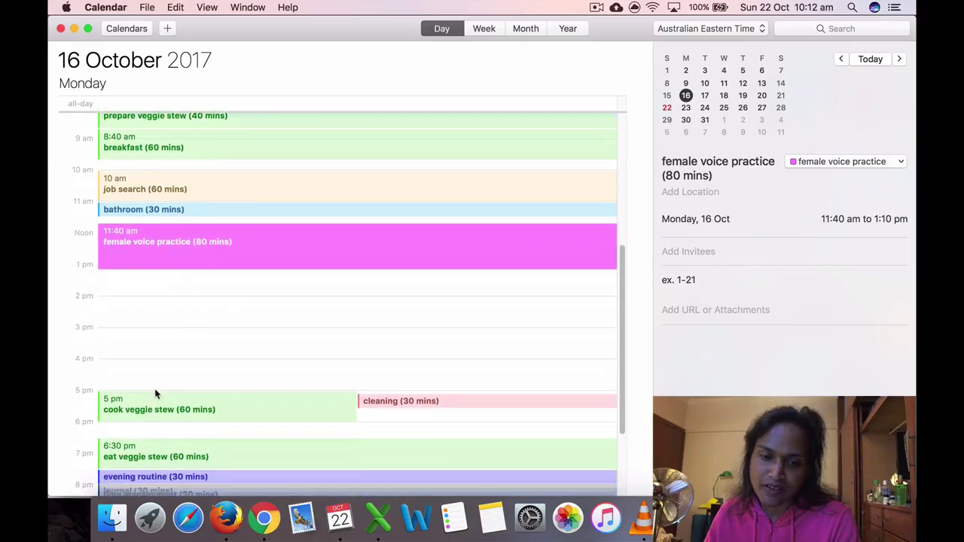
click(221, 415)
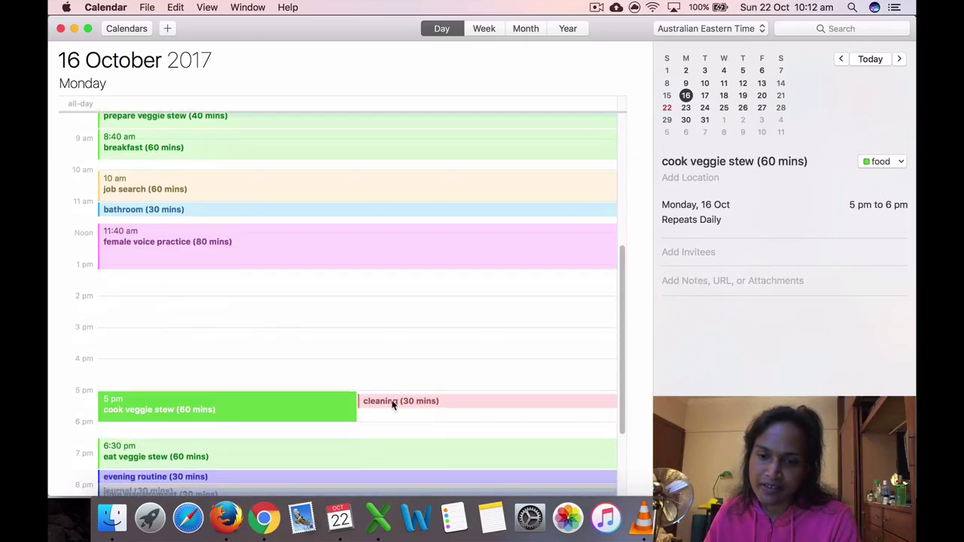
scroll(315, 409, down, 1)
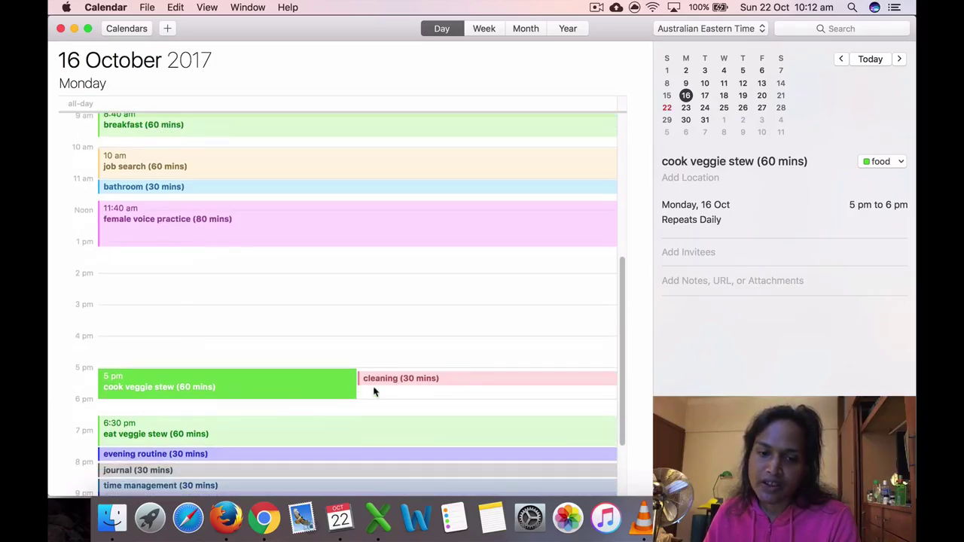
click(421, 380)
scroll(294, 426, down, 1)
click(242, 404)
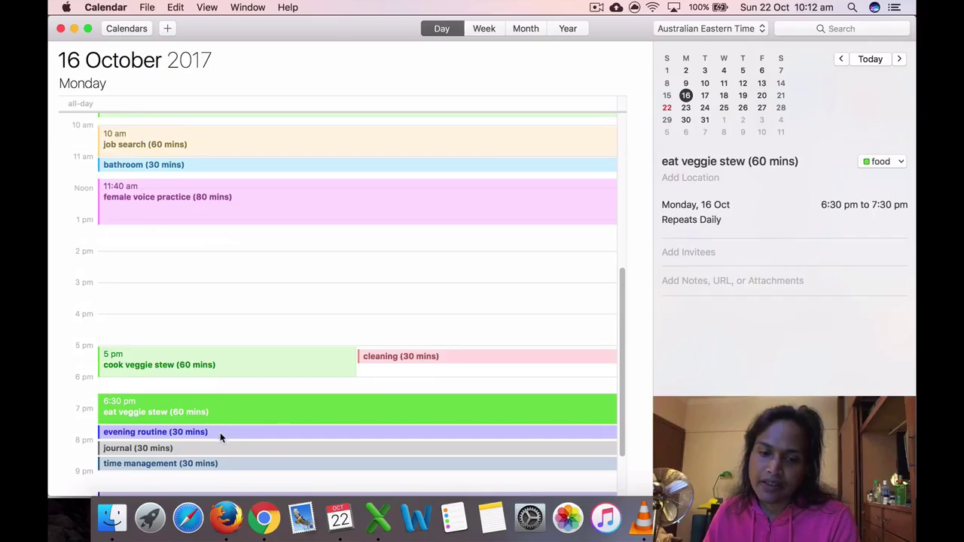
Step: Review the 16 October details for evening routine, journal, time management and the 10 pm Sleep event
click(220, 432)
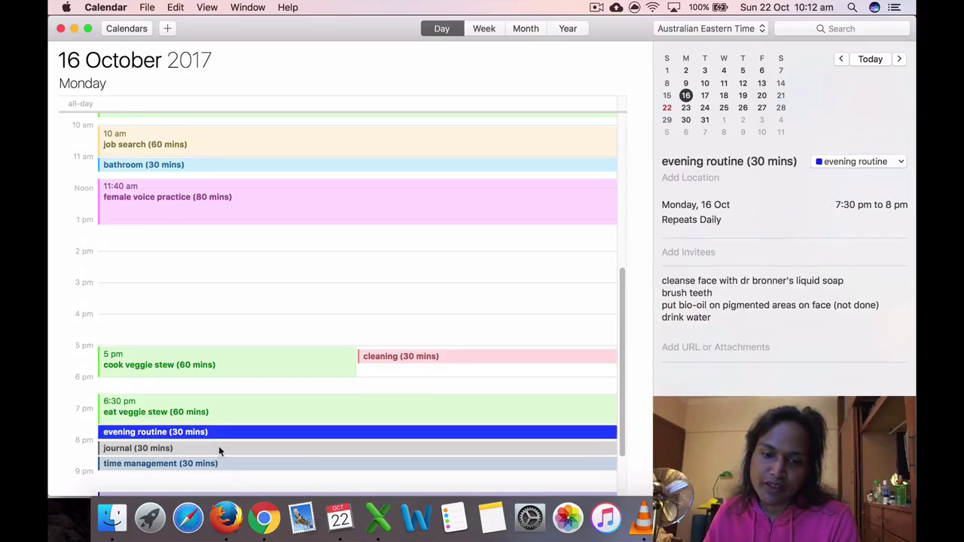
click(218, 448)
click(218, 463)
scroll(217, 465, down, 3)
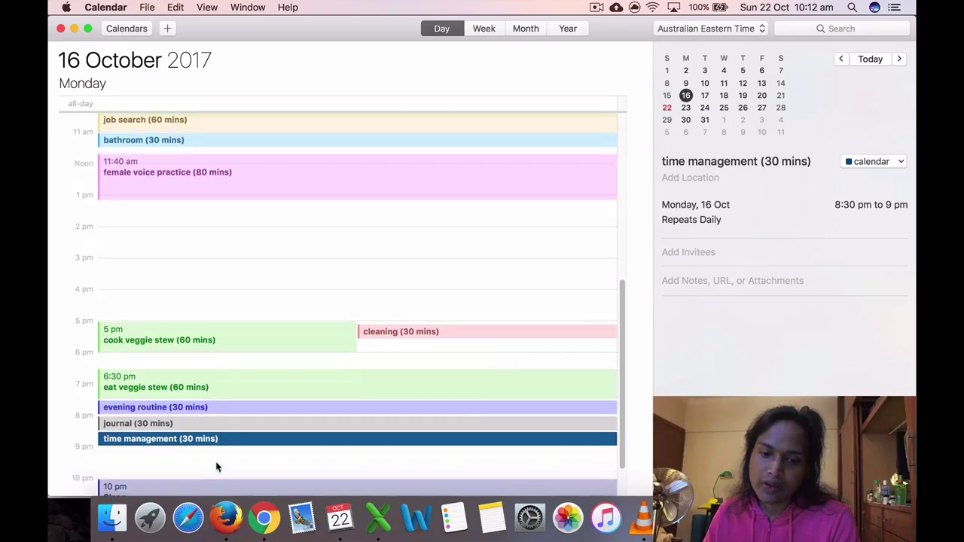
click(215, 458)
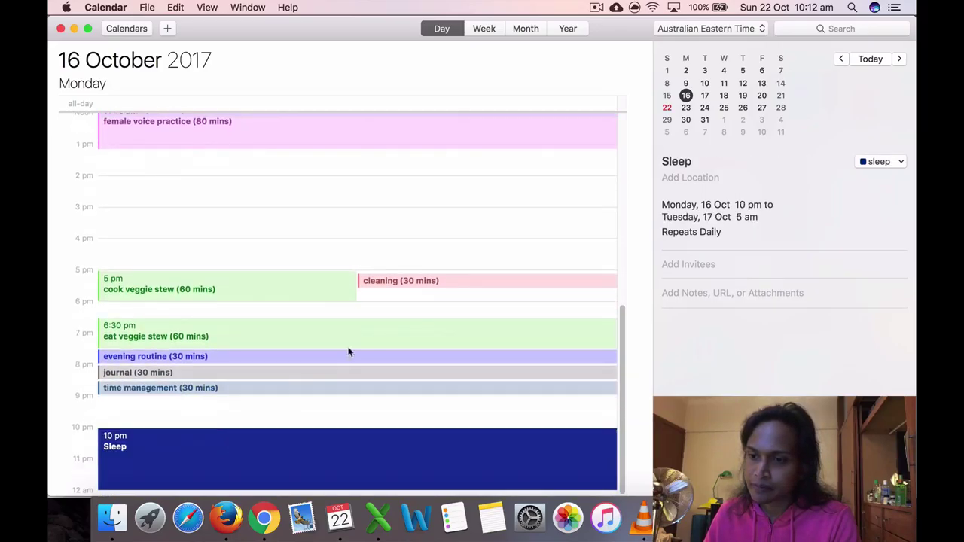
Step: Show 17 October and review the details of its morning routine, prepare veggie stew, breakfast, job search and bathroom events
click(704, 96)
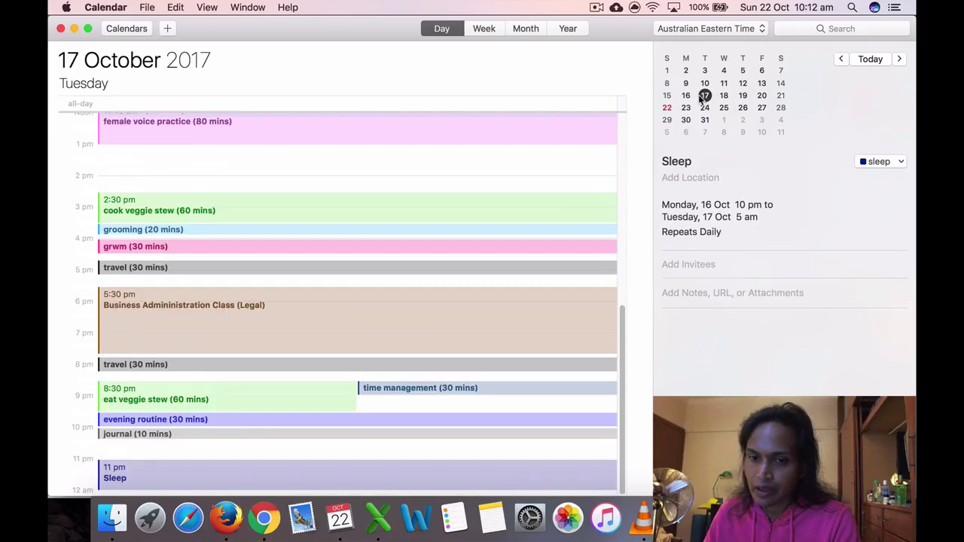
drag(622, 319, 624, 140)
click(186, 255)
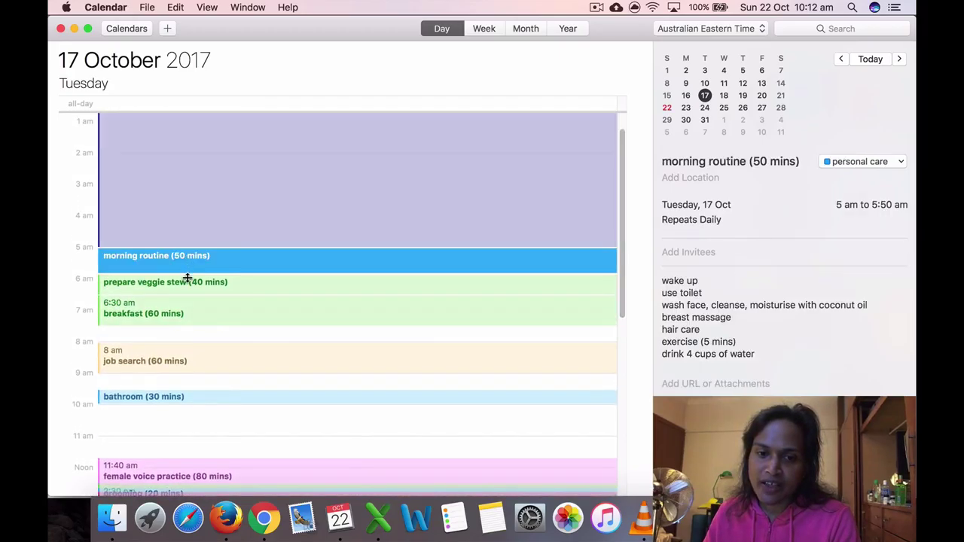
click(189, 290)
click(186, 313)
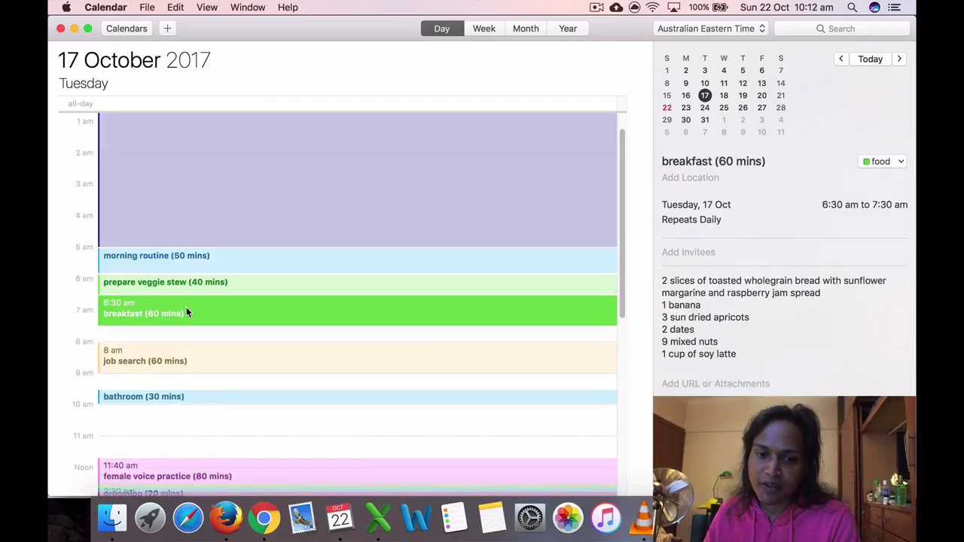
click(181, 355)
click(174, 401)
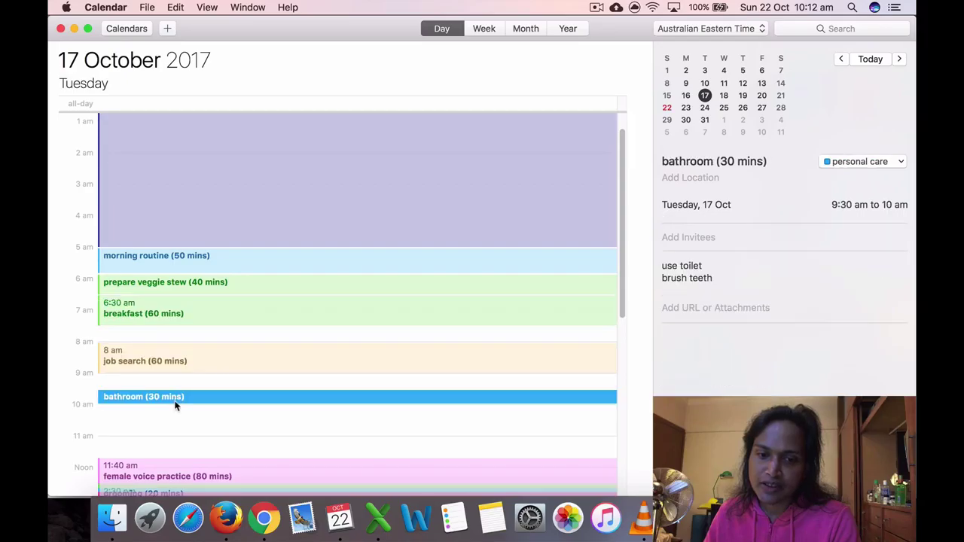
Step: Review the 17 October details for female voice practice, cook veggie stew, grooming and grwm
scroll(175, 404, down, 3)
click(175, 410)
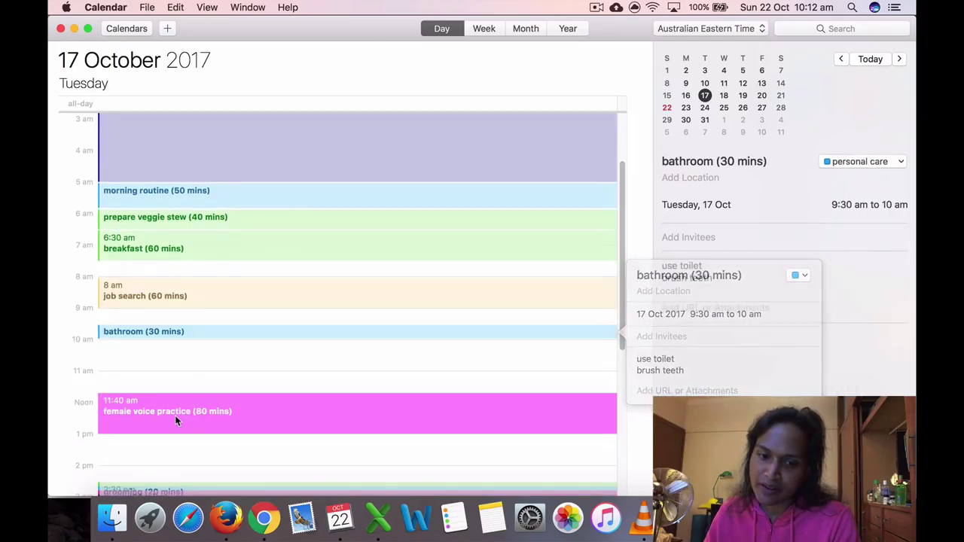
scroll(266, 370, down, 2)
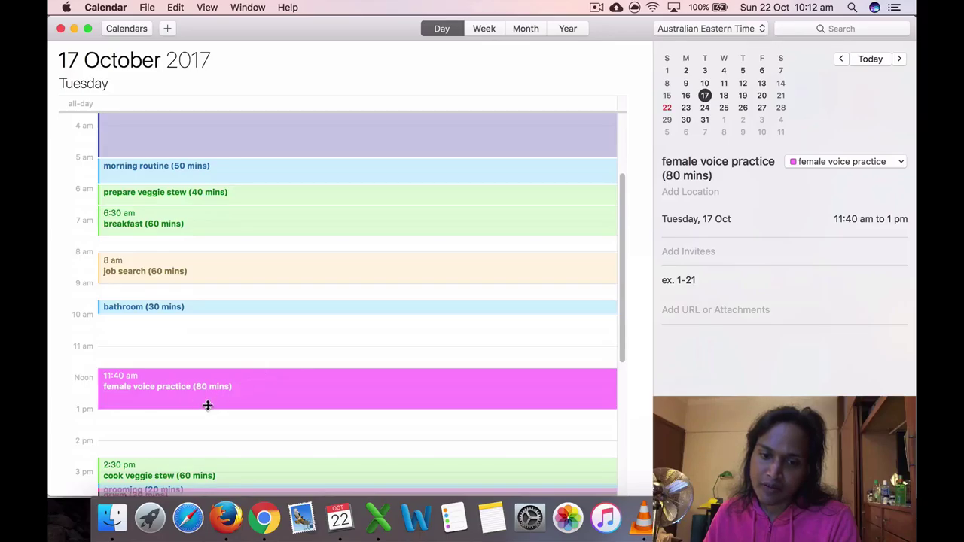
scroll(207, 407, down, 4)
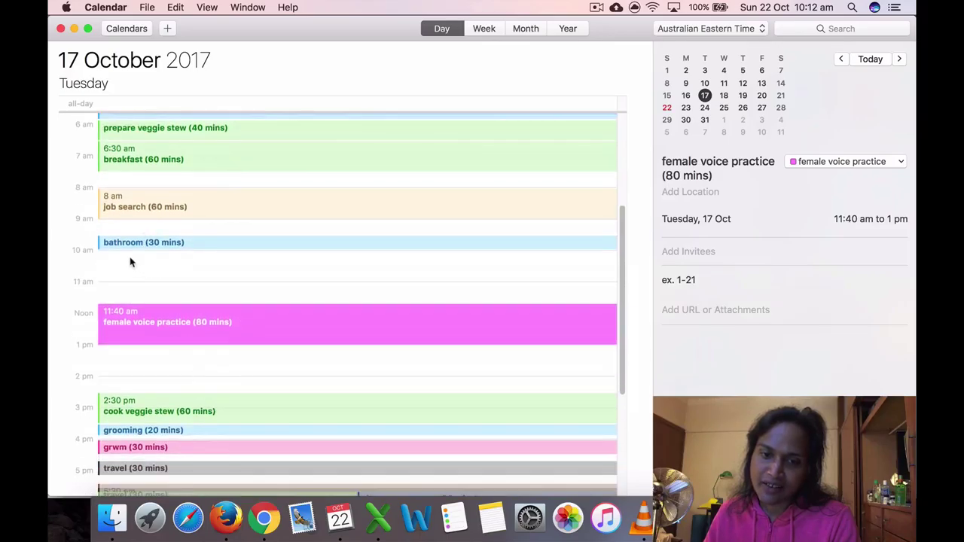
scroll(174, 386, down, 6)
click(169, 314)
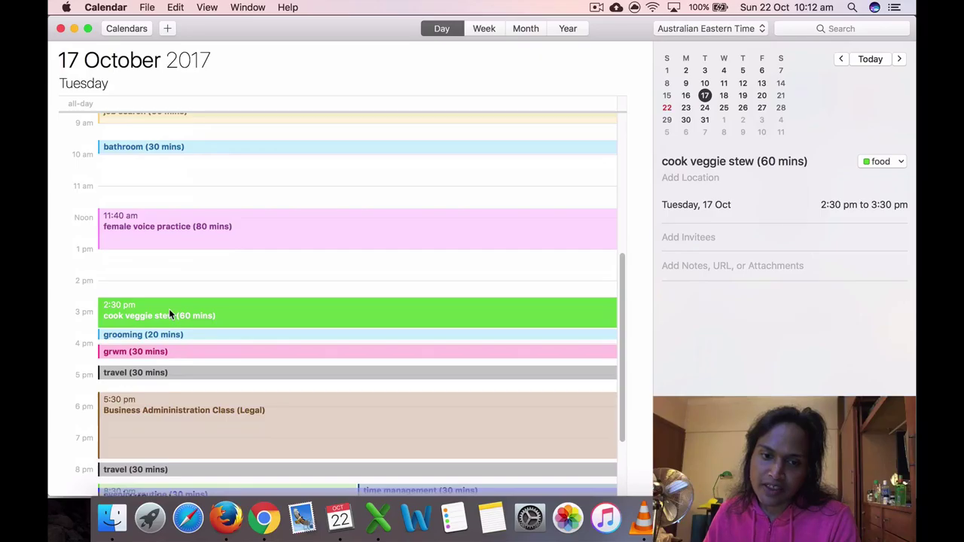
click(176, 335)
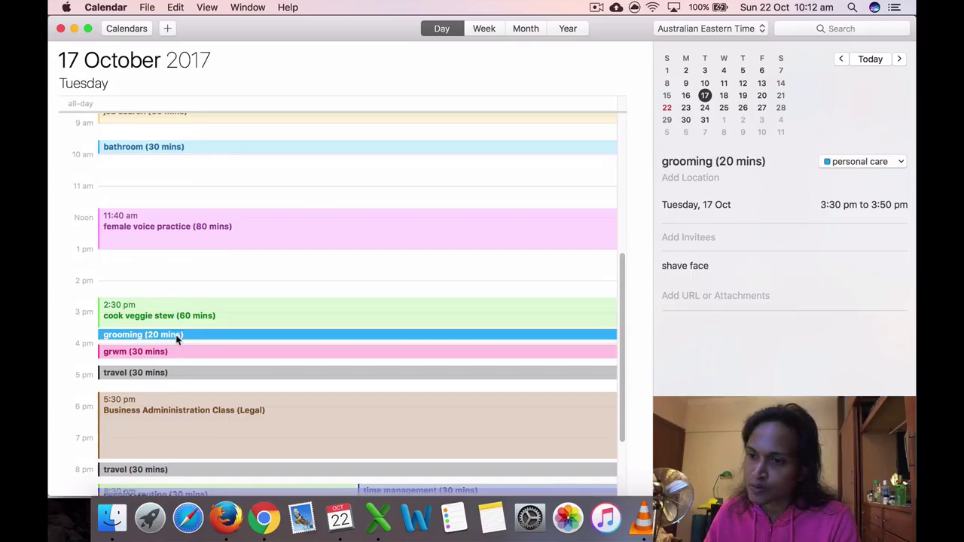
click(176, 353)
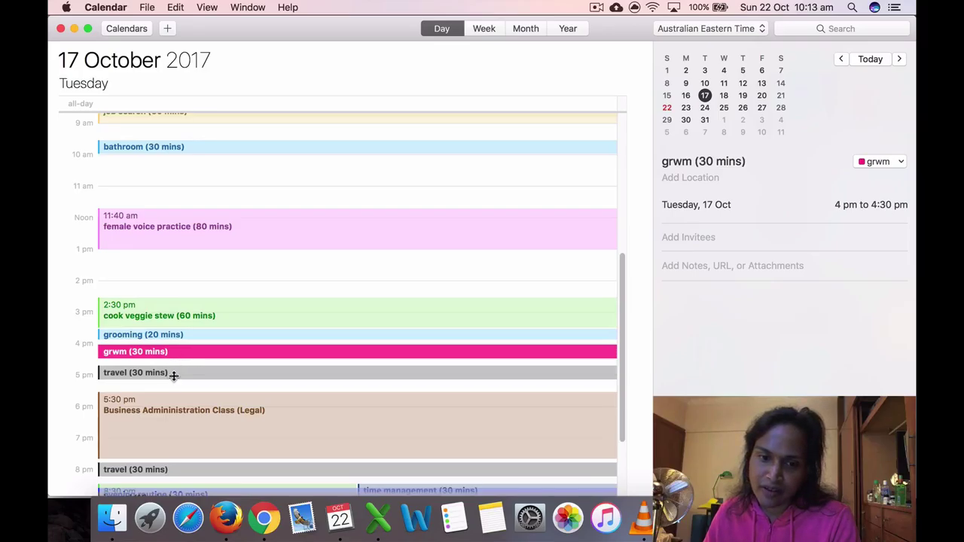
Step: Review the 17 October details for Business Admininistration Class (Legal) and the travel events before and after it
click(173, 374)
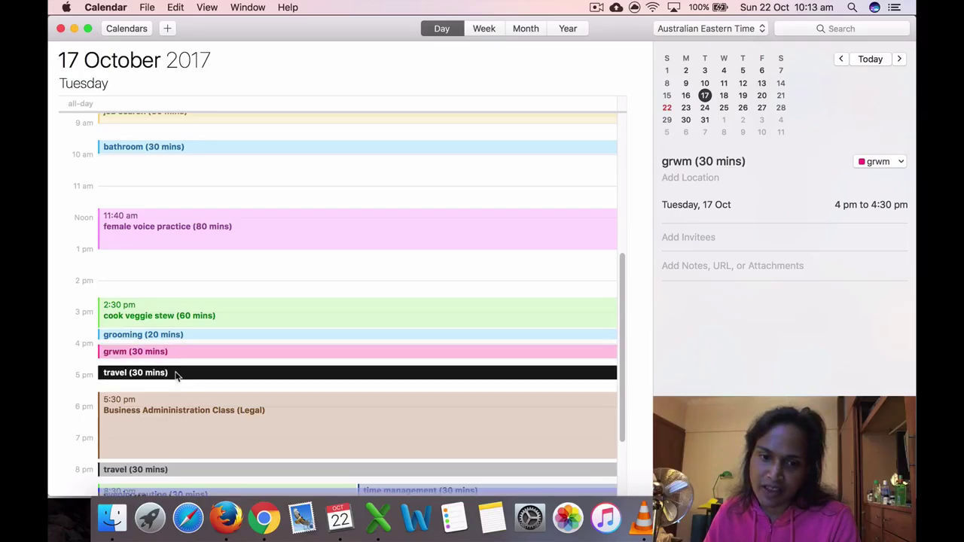
click(168, 418)
scroll(167, 418, down, 2)
scroll(167, 418, down, 1)
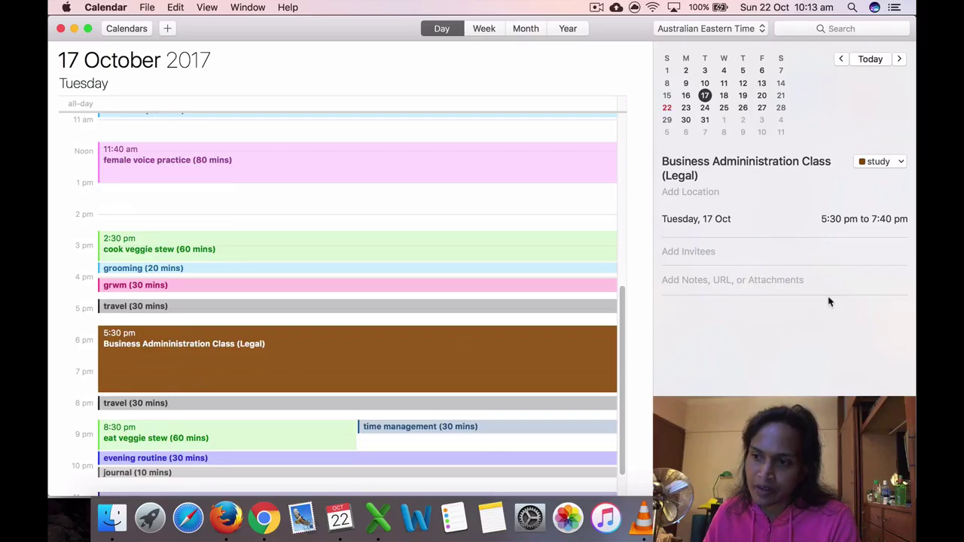
click(251, 403)
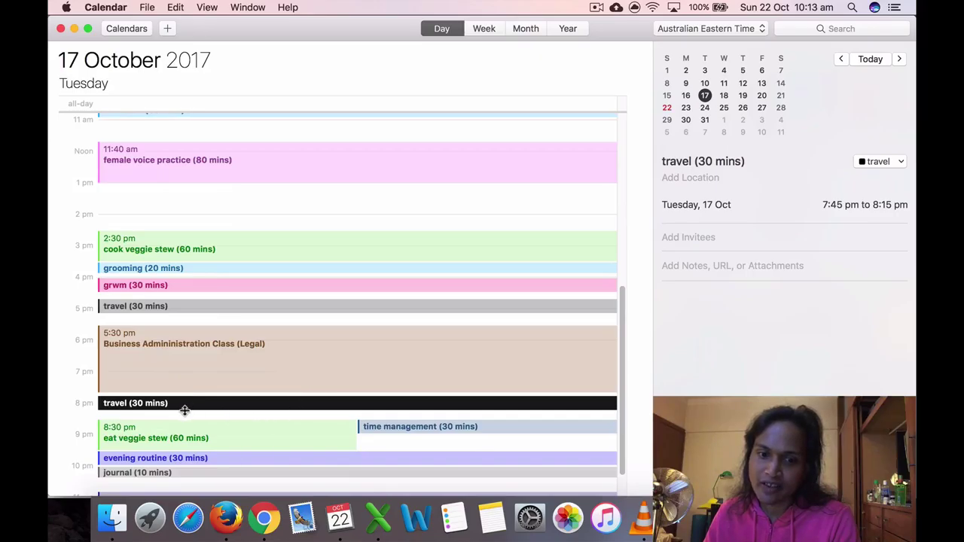
Step: Compare the details of the overlapping 8:30 pm eat veggie stew and time management events on 17 October
click(163, 437)
scroll(226, 428, down, 2)
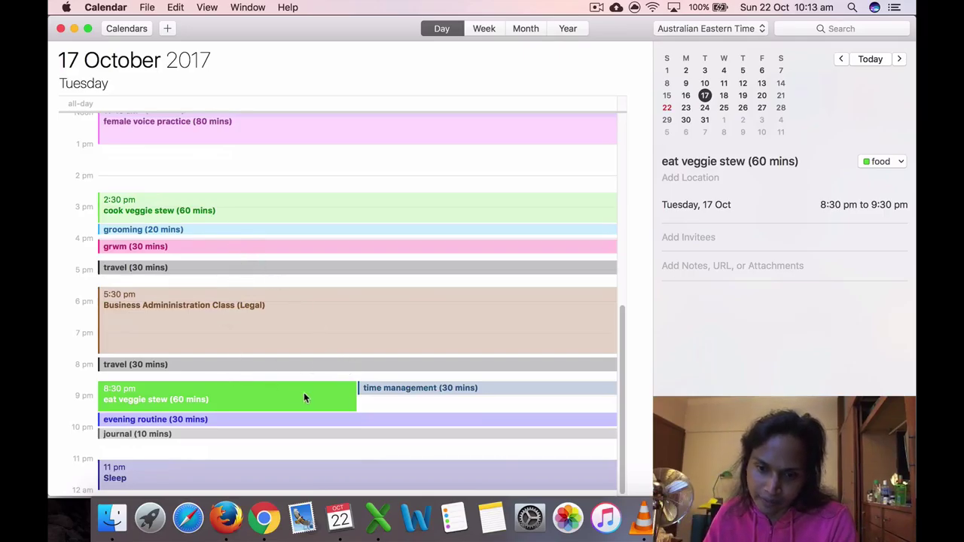
click(382, 390)
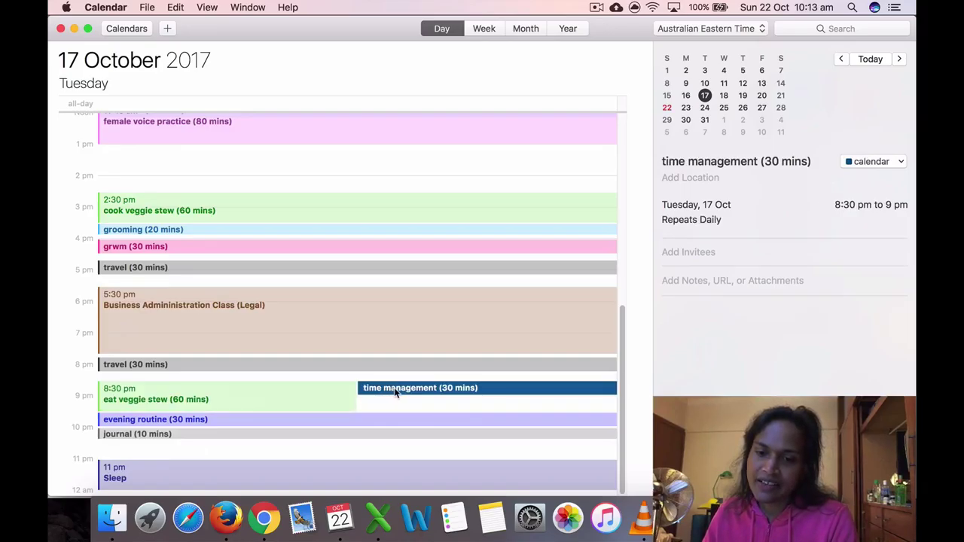
click(308, 394)
click(413, 392)
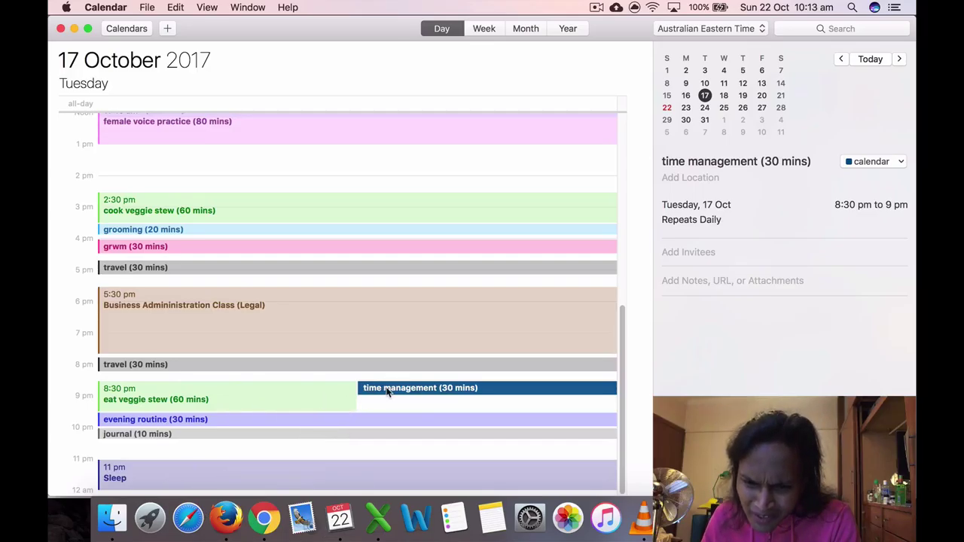
click(314, 396)
click(400, 393)
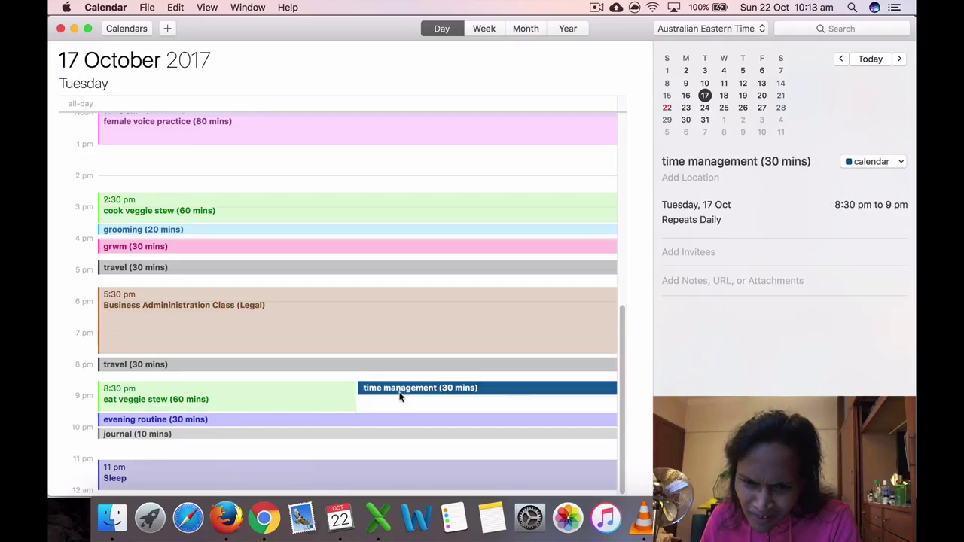
Step: Recheck the overlapping eat veggie stew and time management events against the rest of the 17 October afternoon and evening schedule
scroll(400, 397, up, 3)
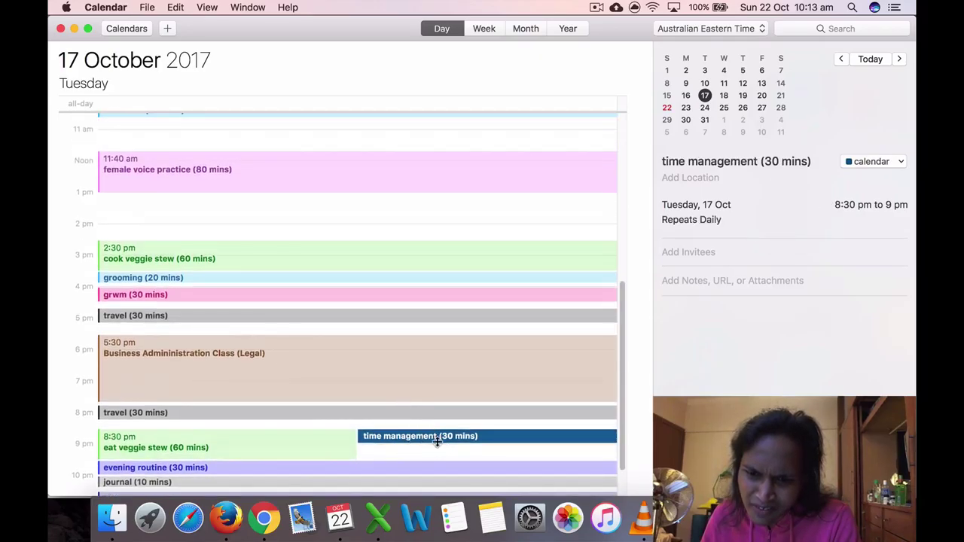
click(271, 456)
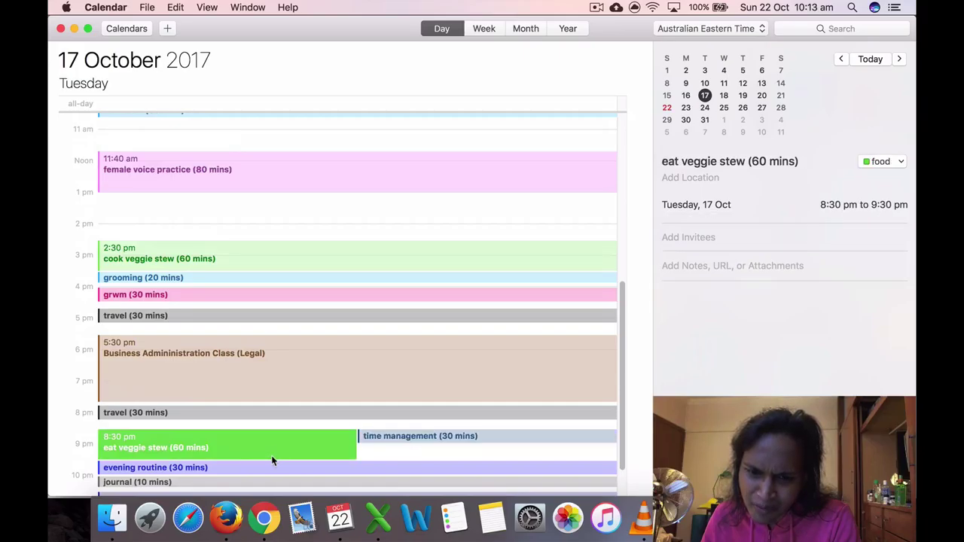
click(389, 443)
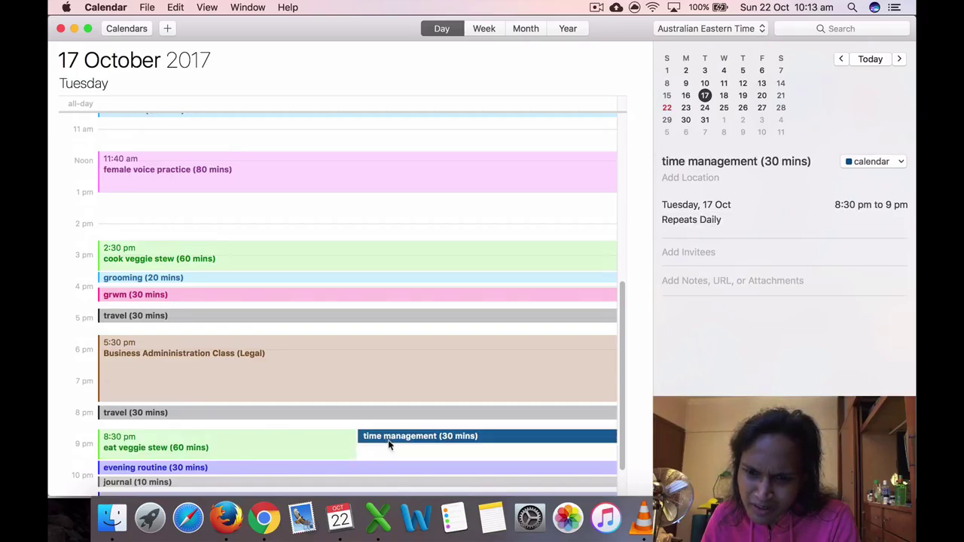
scroll(389, 444, down, 2)
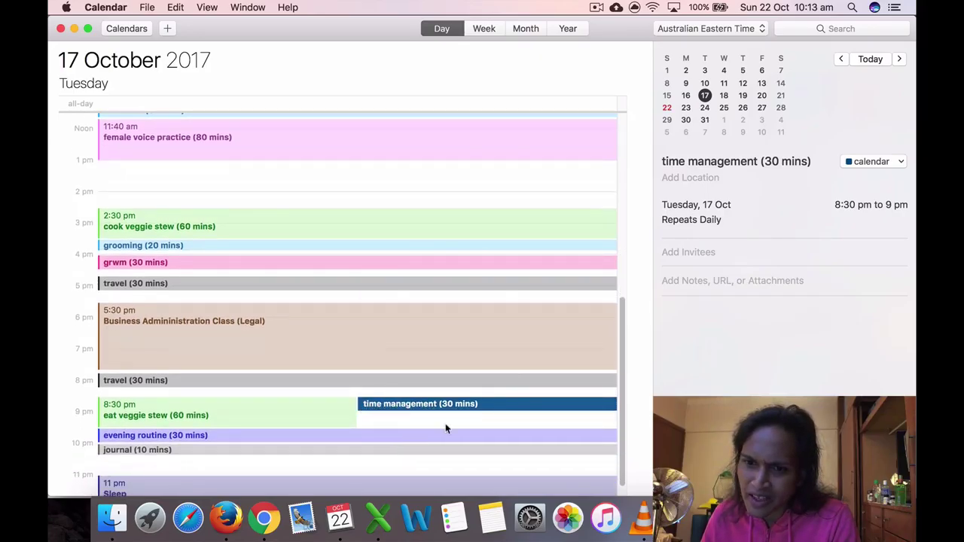
scroll(241, 443, up, 4)
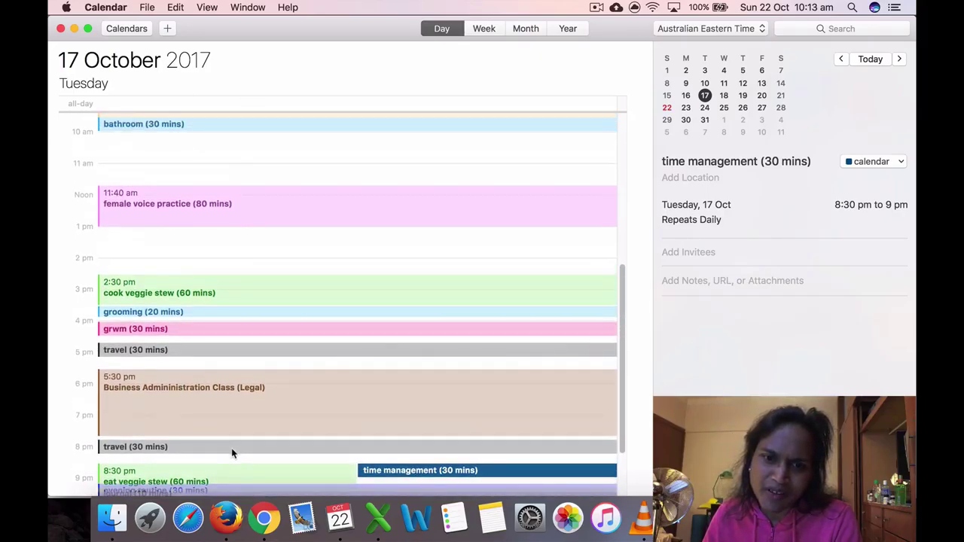
scroll(233, 452, down, 2)
scroll(232, 452, down, 2)
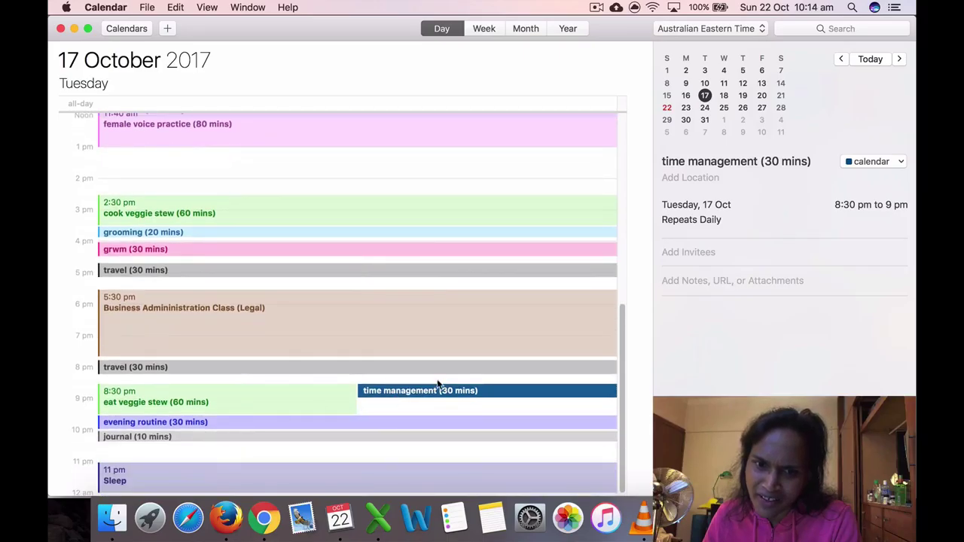
scroll(257, 472, down, 1)
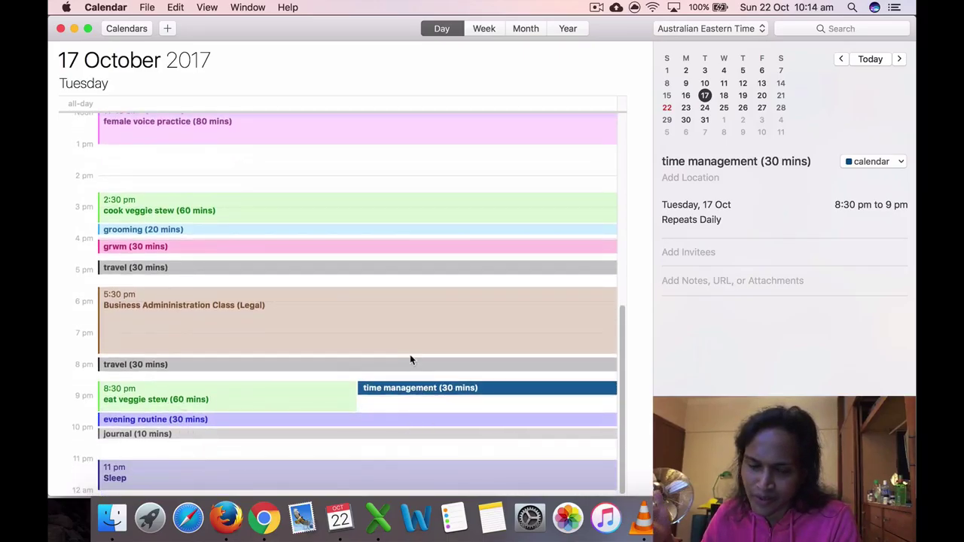
Step: Review the 17 October details for eat veggie stew, evening routine, journal and the 11 pm Sleep event
click(196, 402)
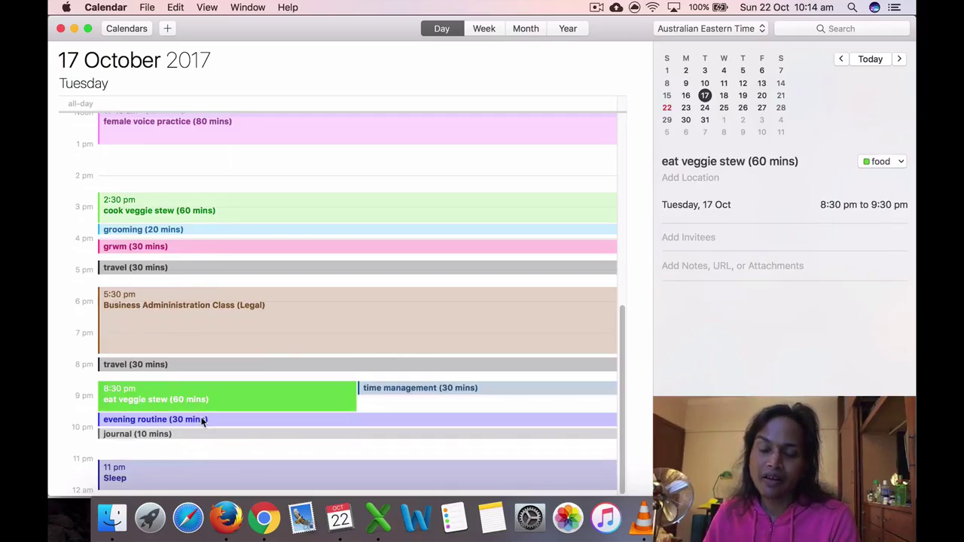
click(202, 422)
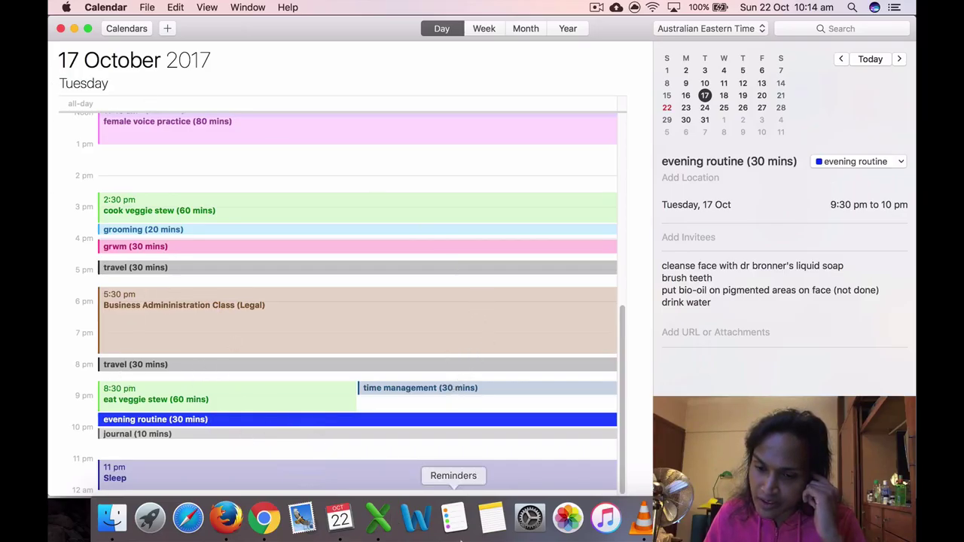
click(323, 435)
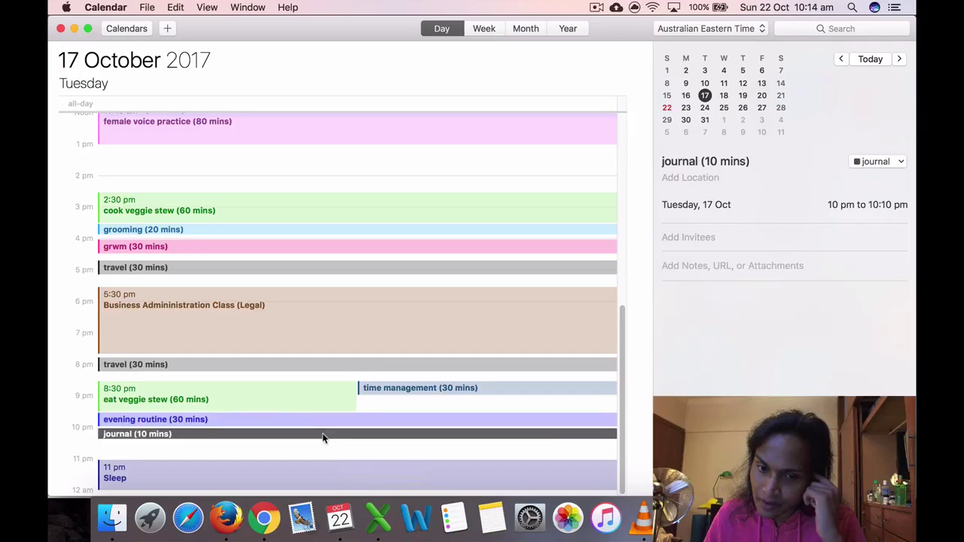
click(302, 472)
Step: Show 18 October and review the details of its morning routine, prepare veggie stew, breakfast, bathroom and time management events
click(724, 95)
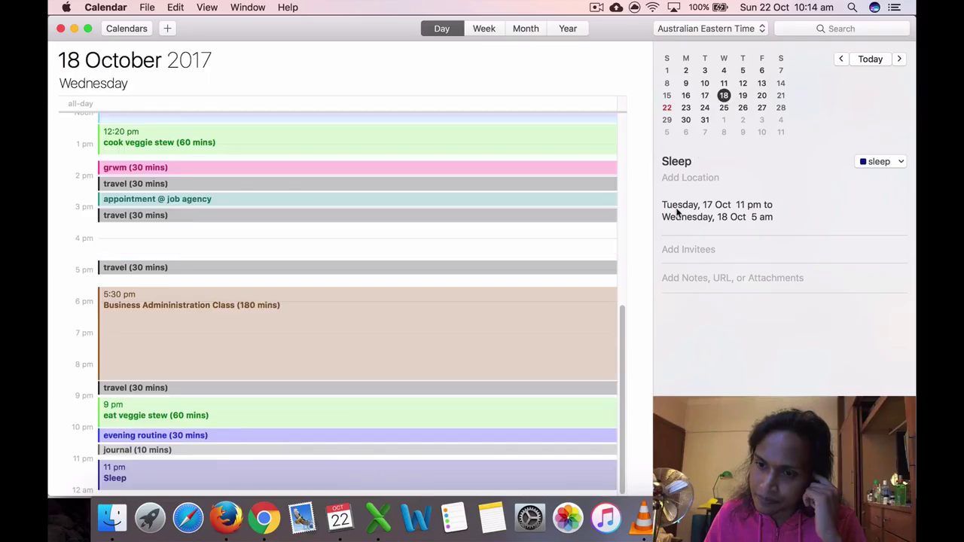
drag(624, 394, 624, 213)
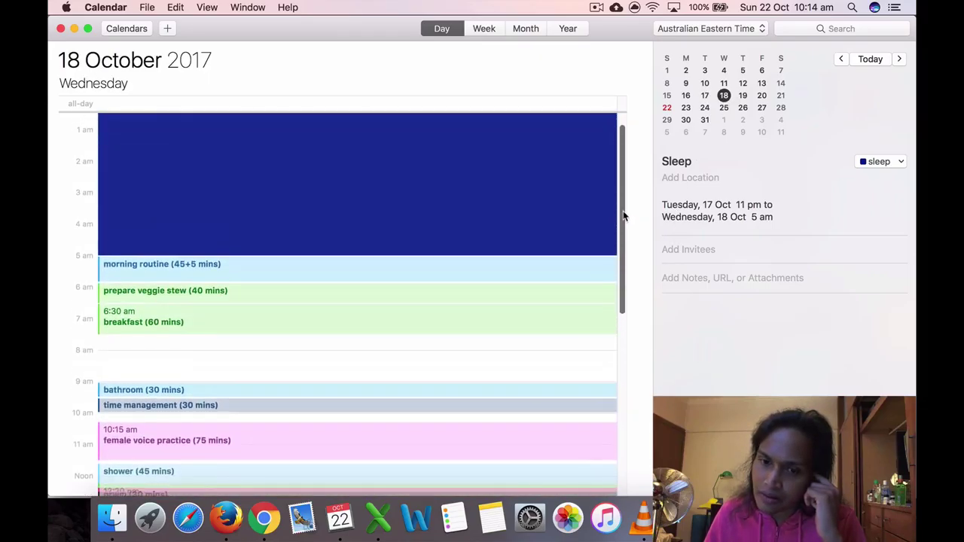
click(225, 267)
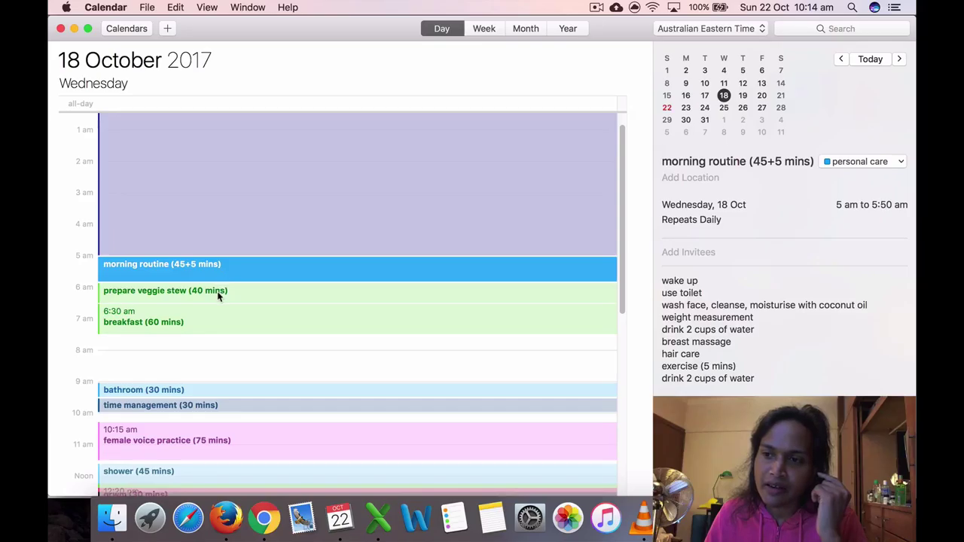
click(218, 292)
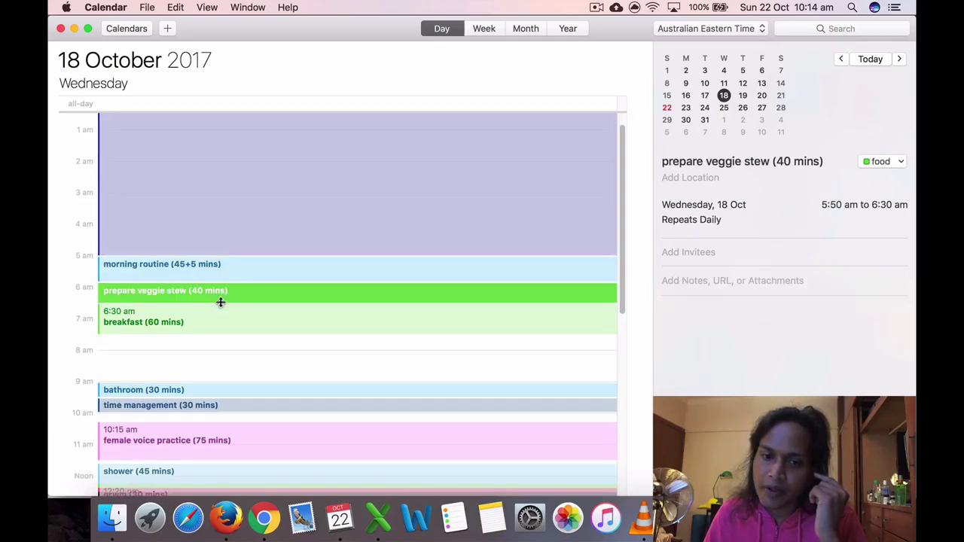
click(221, 311)
click(205, 390)
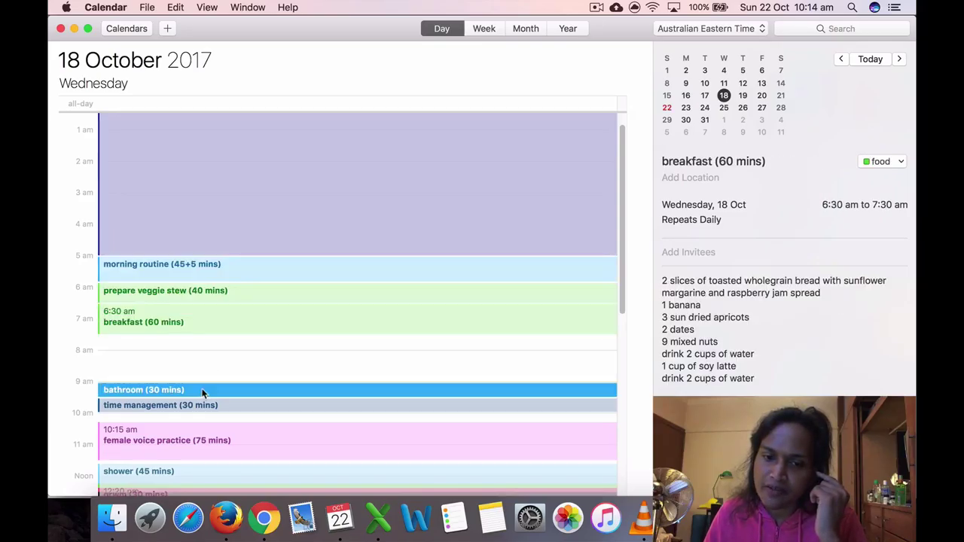
scroll(204, 393, down, 1)
click(196, 397)
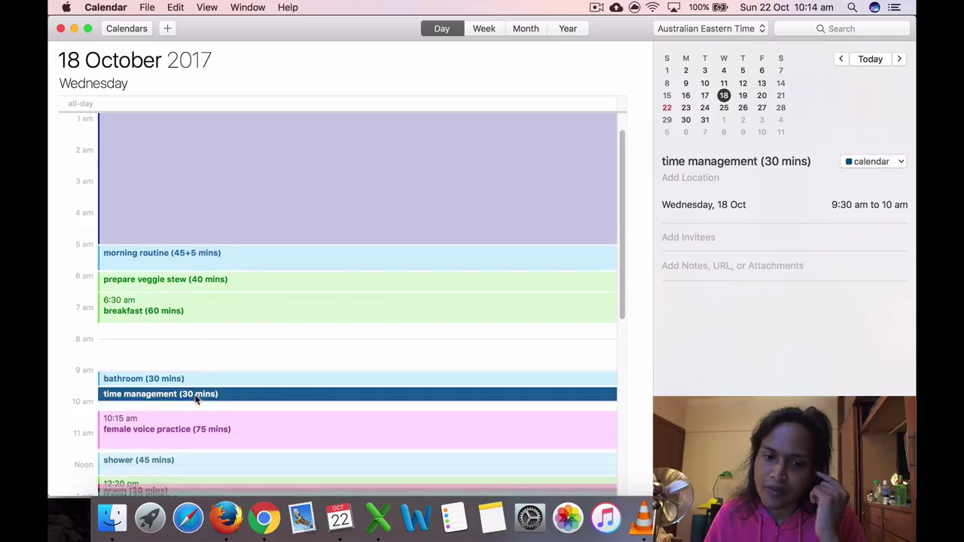
Step: Review the 18 October details for female voice practice, shower, cook veggie stew and grwm
scroll(195, 400, down, 2)
scroll(195, 399, down, 2)
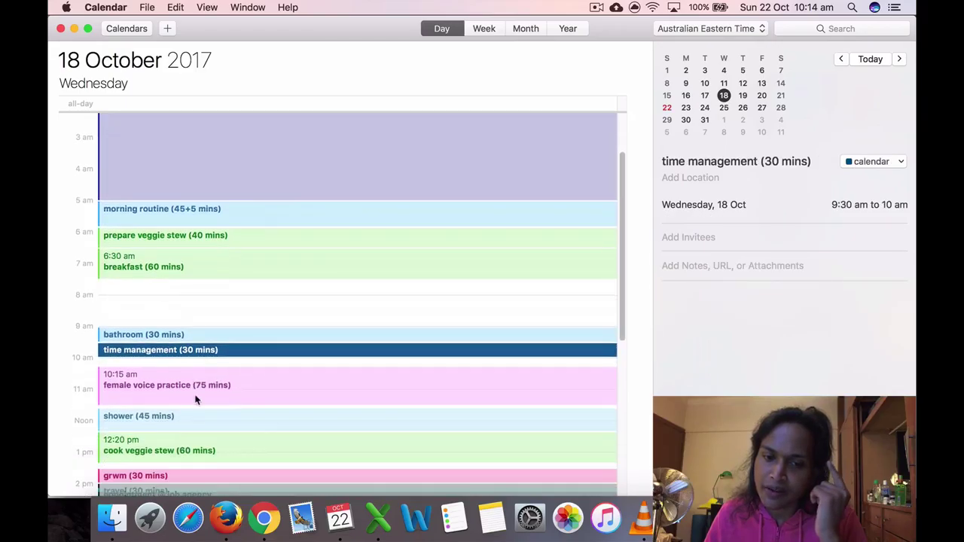
click(189, 383)
scroll(193, 385, down, 2)
click(193, 386)
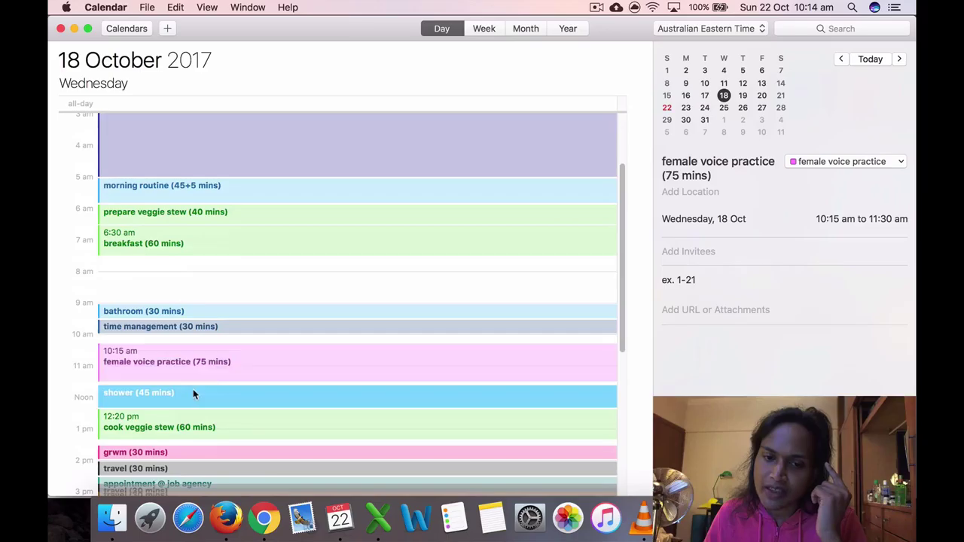
scroll(193, 390, down, 2)
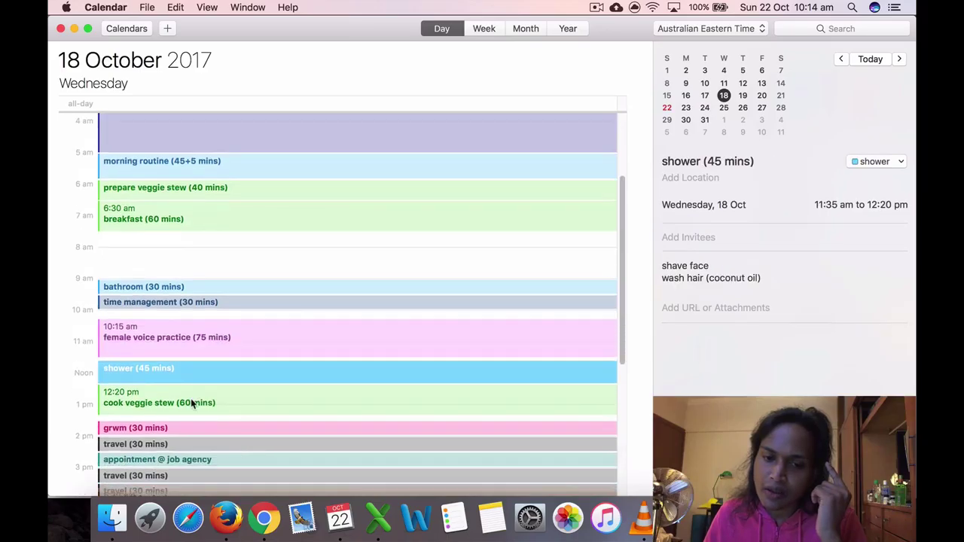
click(191, 398)
scroll(191, 399, down, 2)
click(187, 400)
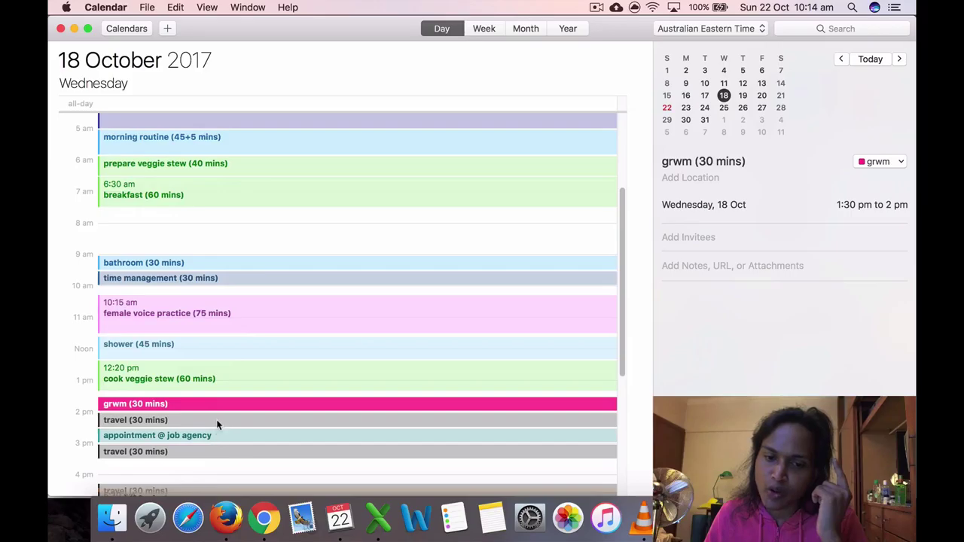
Step: Review the 18 October details for the job agency appointment and the three afternoon travel events
click(217, 423)
click(213, 436)
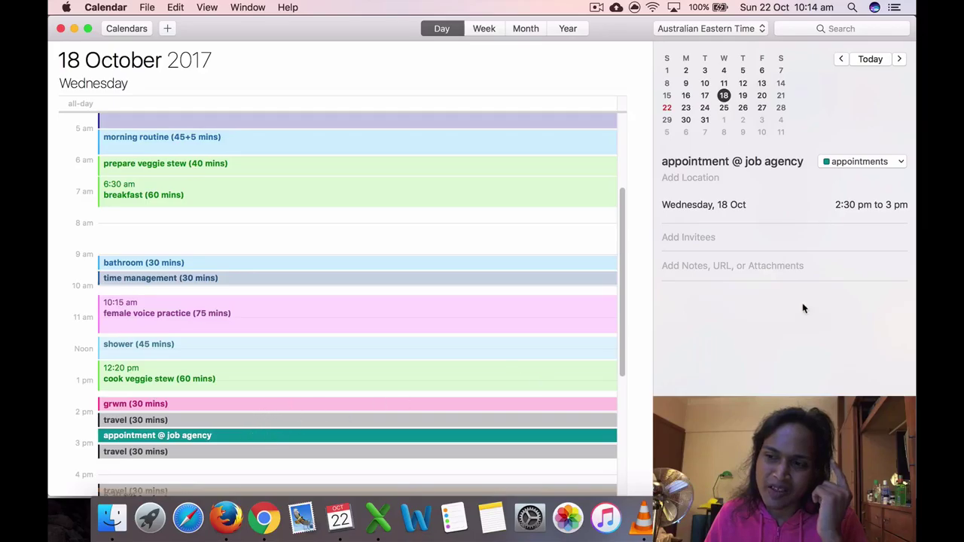
scroll(255, 430, down, 2)
click(248, 430)
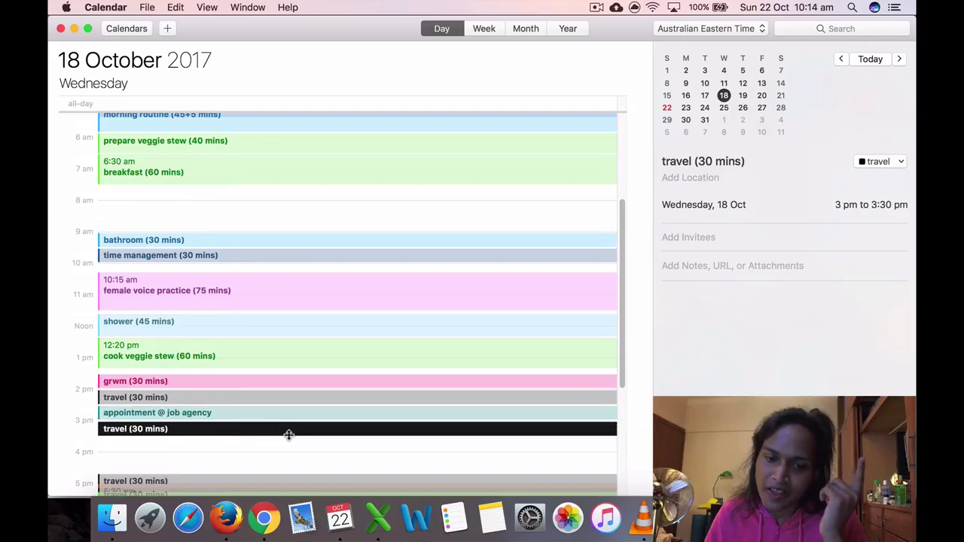
scroll(269, 445, down, 3)
scroll(199, 455, down, 1)
click(179, 415)
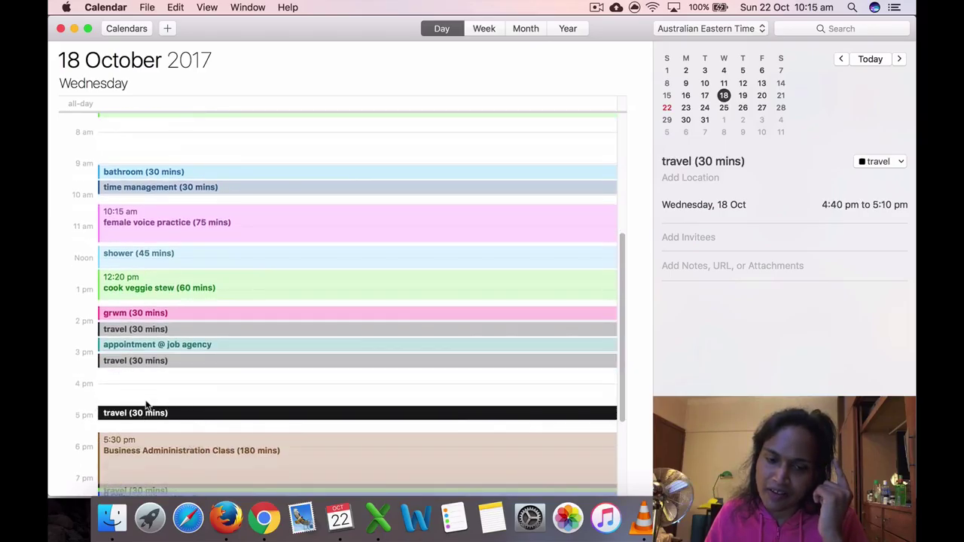
Step: Review the 18 October details for Business Admininistration Class, the travel event following it, eat veggie stew and evening routine
scroll(210, 405, down, 3)
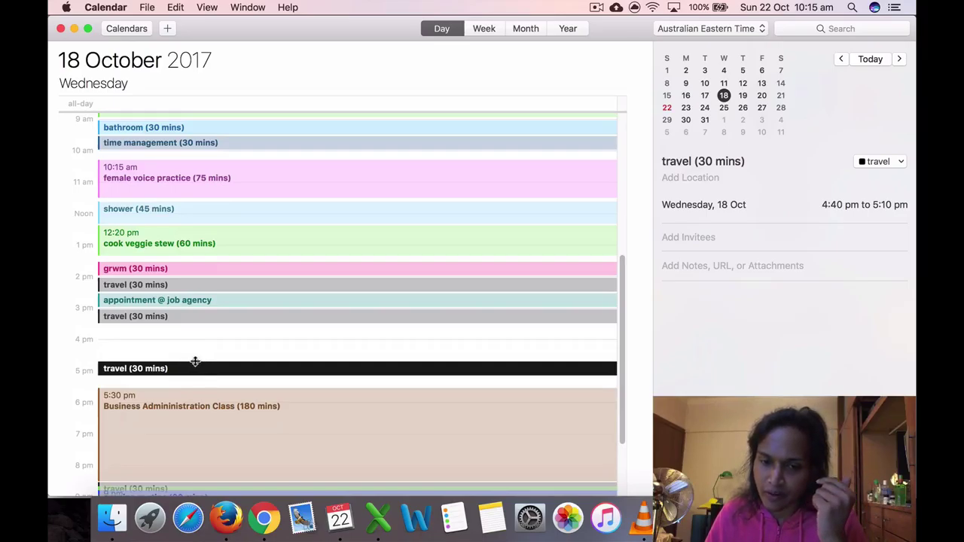
click(181, 413)
scroll(181, 413, down, 3)
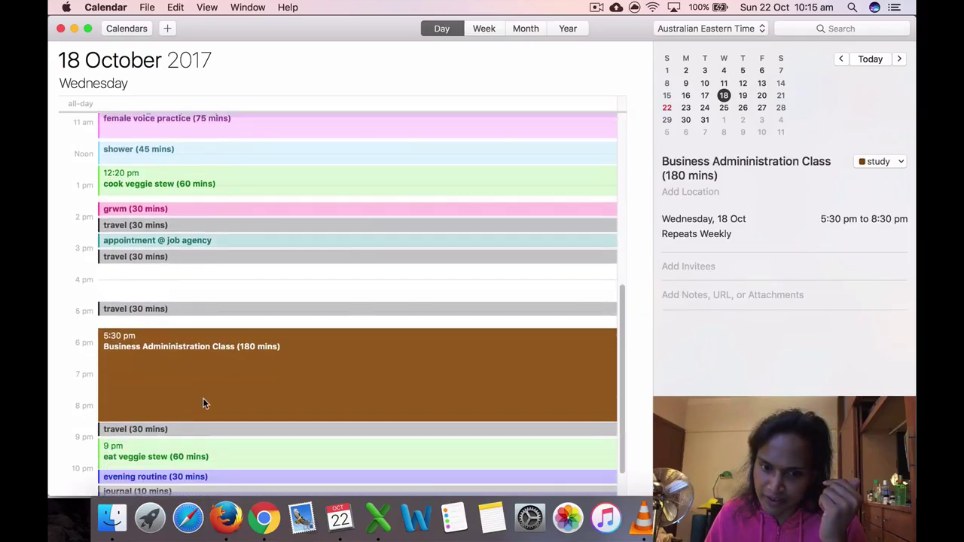
click(182, 430)
scroll(183, 429, down, 2)
click(201, 355)
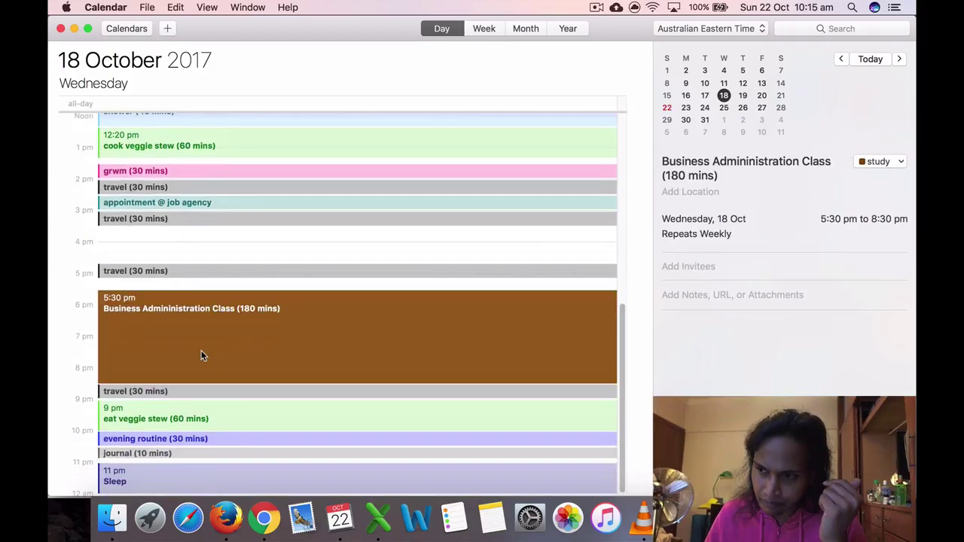
click(200, 396)
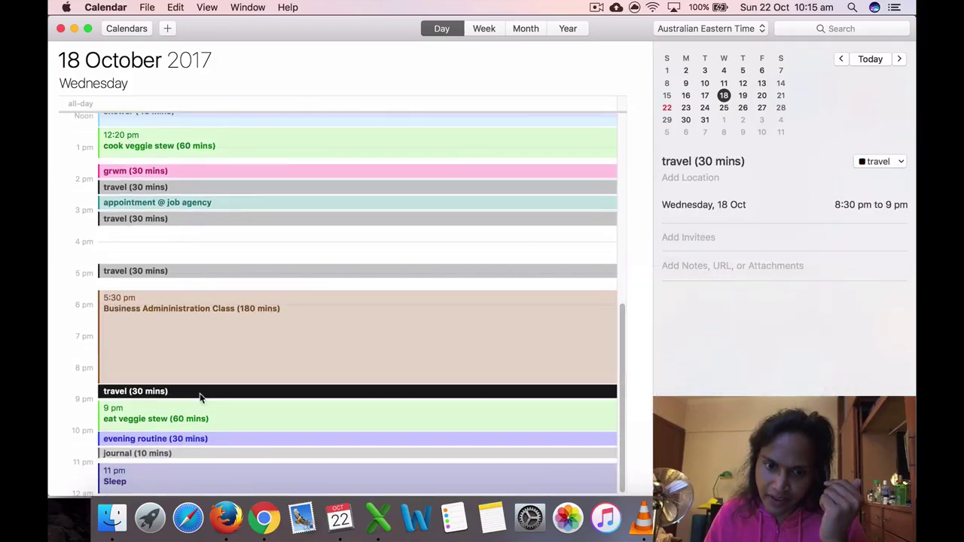
click(205, 413)
click(204, 439)
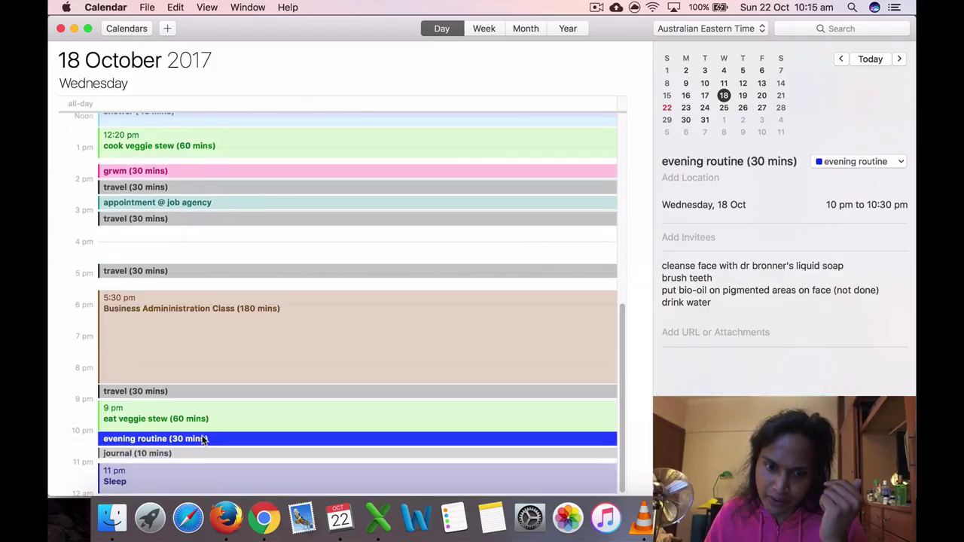
Step: Review the 18 October details for the late-evening journal and Sleep events
scroll(204, 439, down, 1)
click(201, 452)
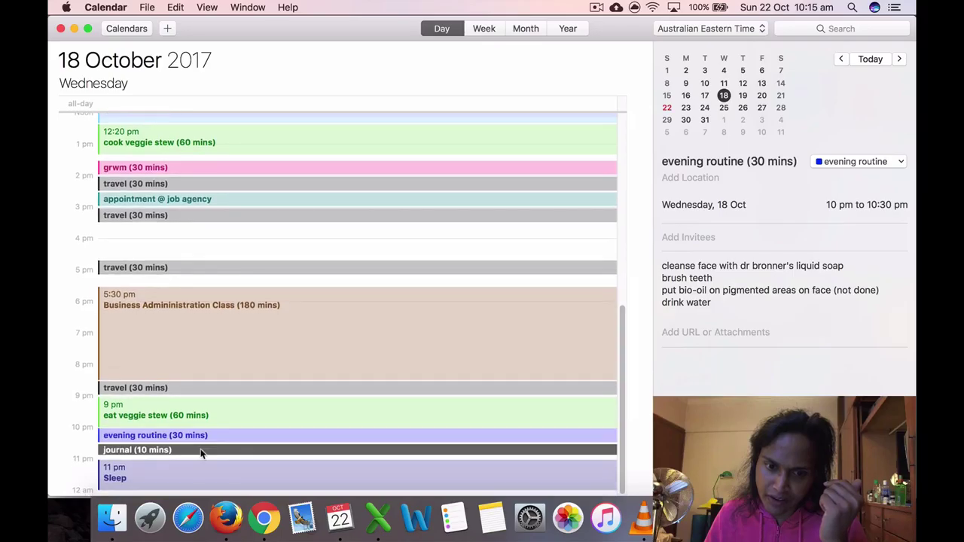
click(198, 470)
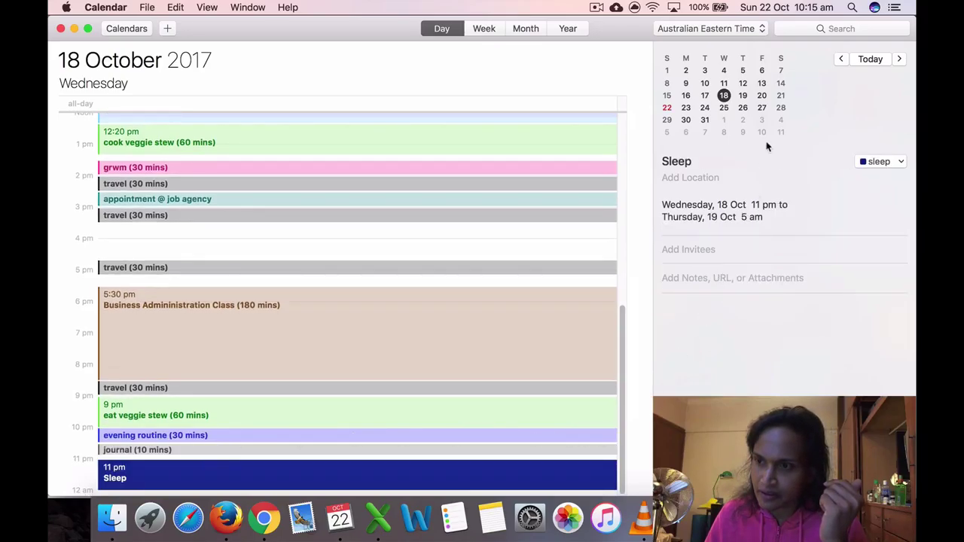
Step: Show 19 October and review the details of its morning routine, prepare veggie stew and breakfast events
click(743, 95)
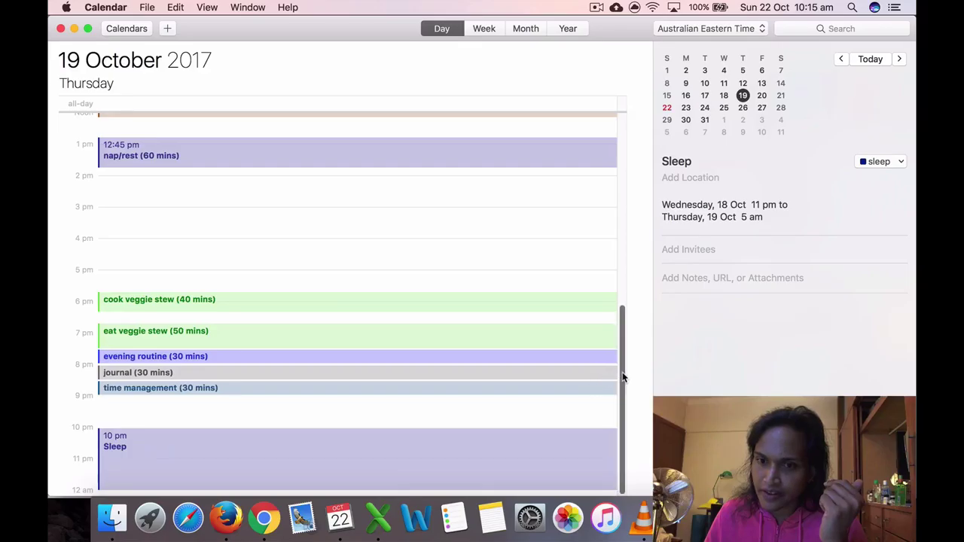
drag(623, 379, 590, 239)
scroll(586, 267, down, 3)
scroll(586, 226, up, 6)
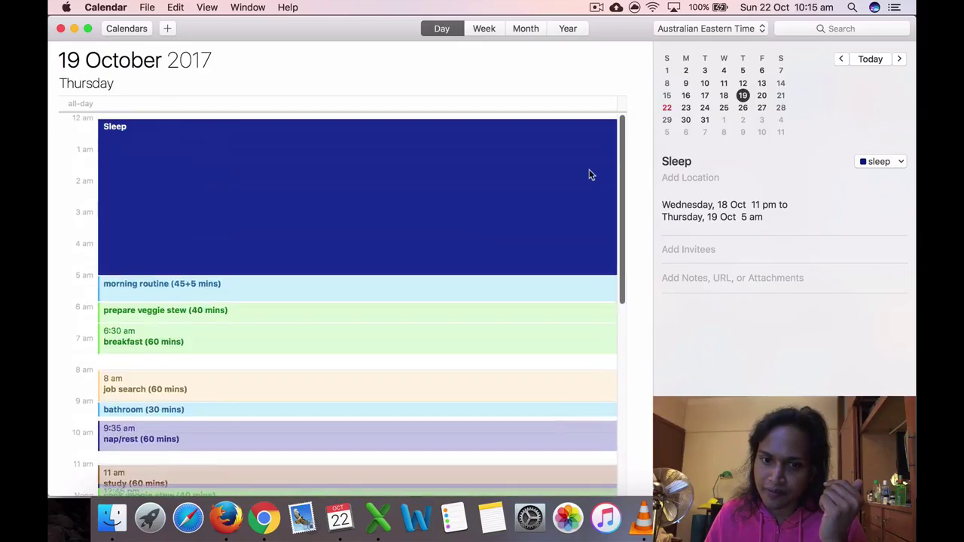
click(162, 293)
click(163, 316)
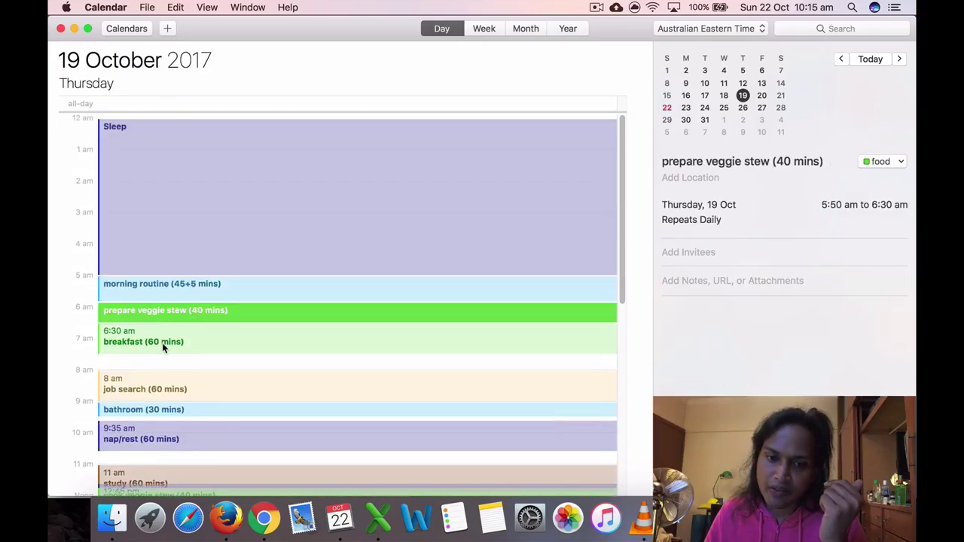
click(162, 343)
Step: Review the 19 October details for job search, bathroom, study and the two nap/rest events
click(160, 398)
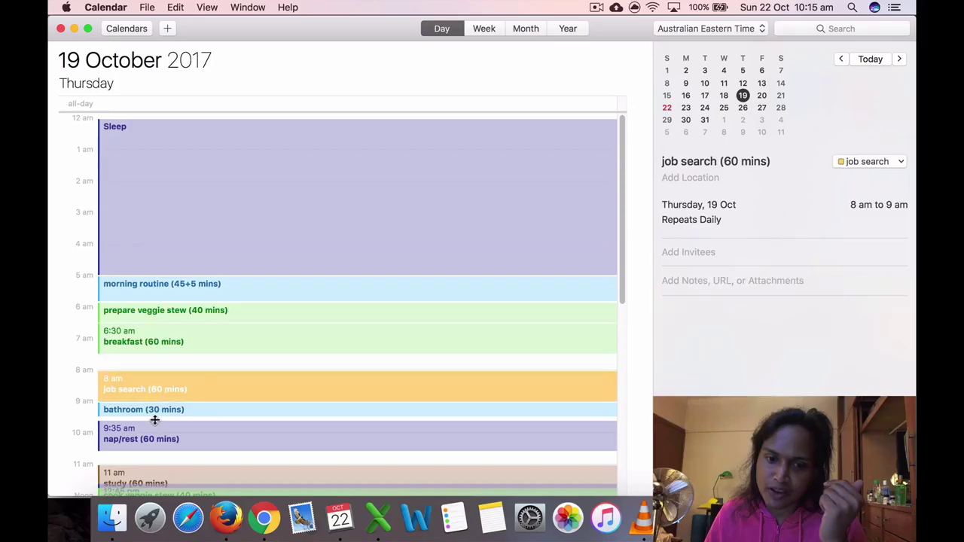
click(156, 412)
click(155, 435)
scroll(155, 433, down, 2)
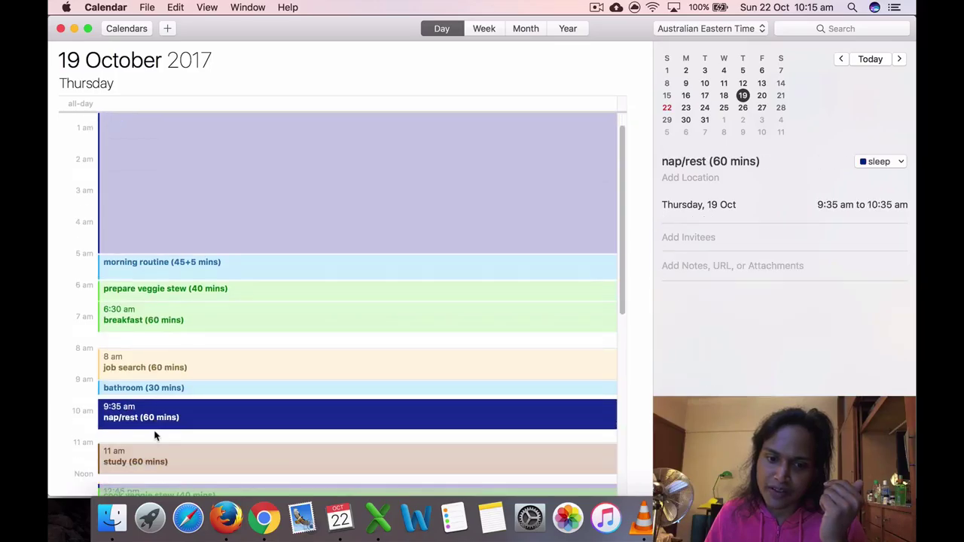
click(155, 450)
scroll(156, 450, down, 3)
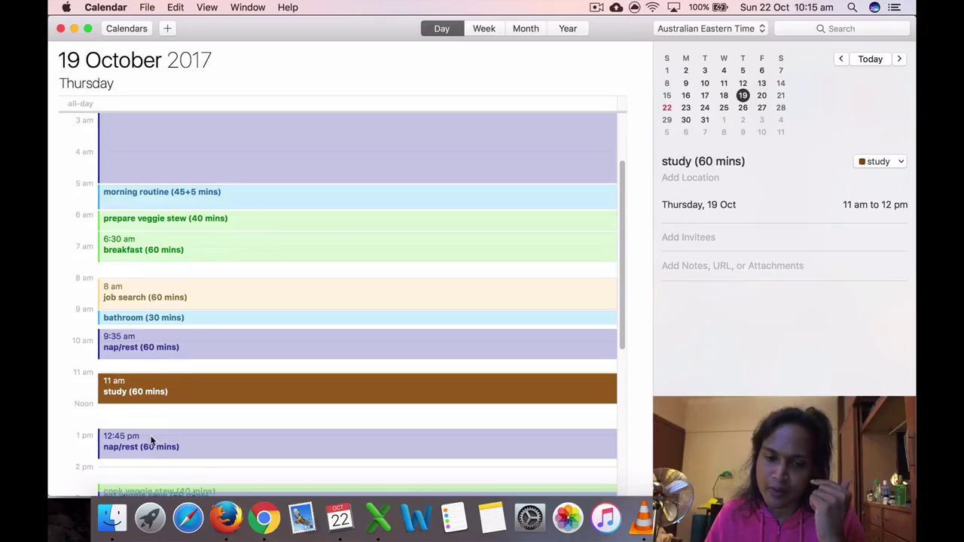
click(185, 449)
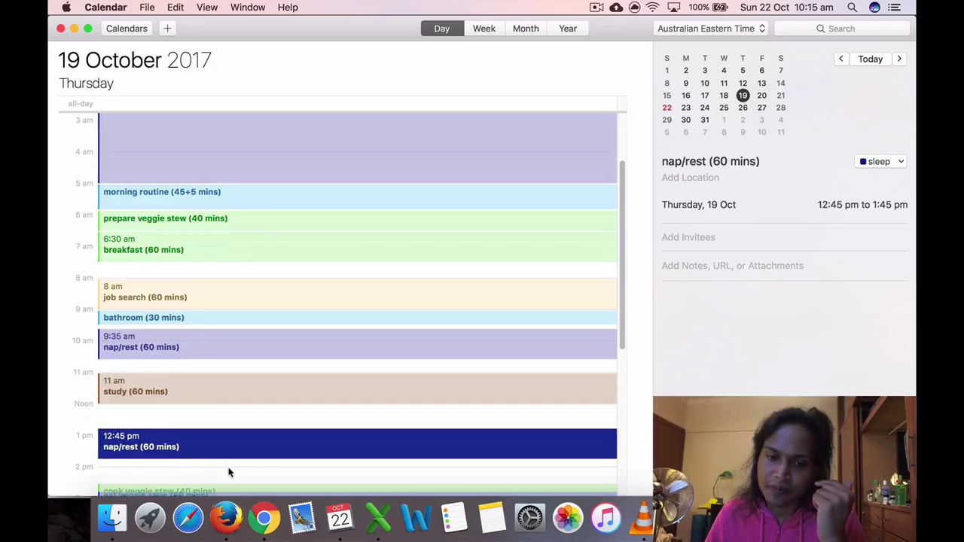
Step: Review the 19 October details for the cook veggie stew and eat veggie stew events
scroll(230, 473, down, 3)
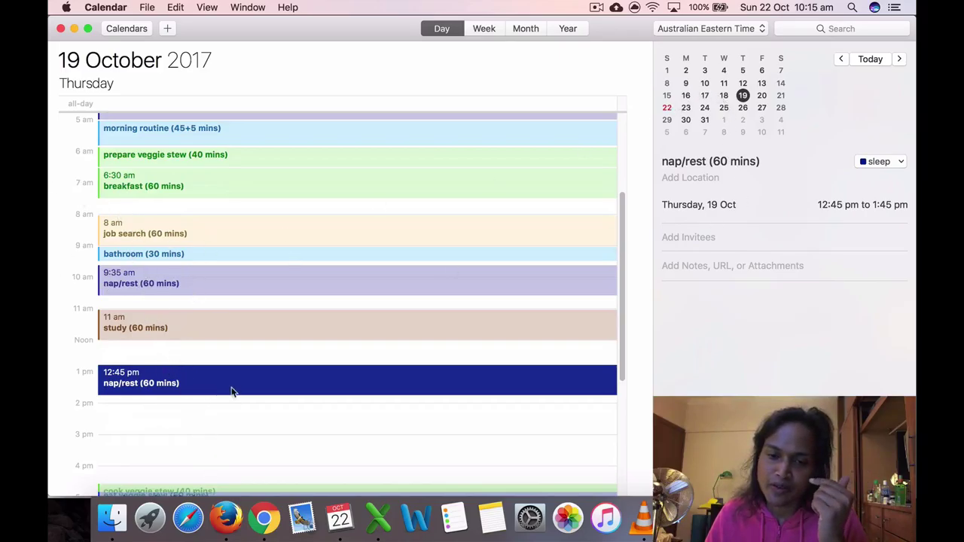
scroll(248, 422, down, 5)
scroll(226, 415, down, 2)
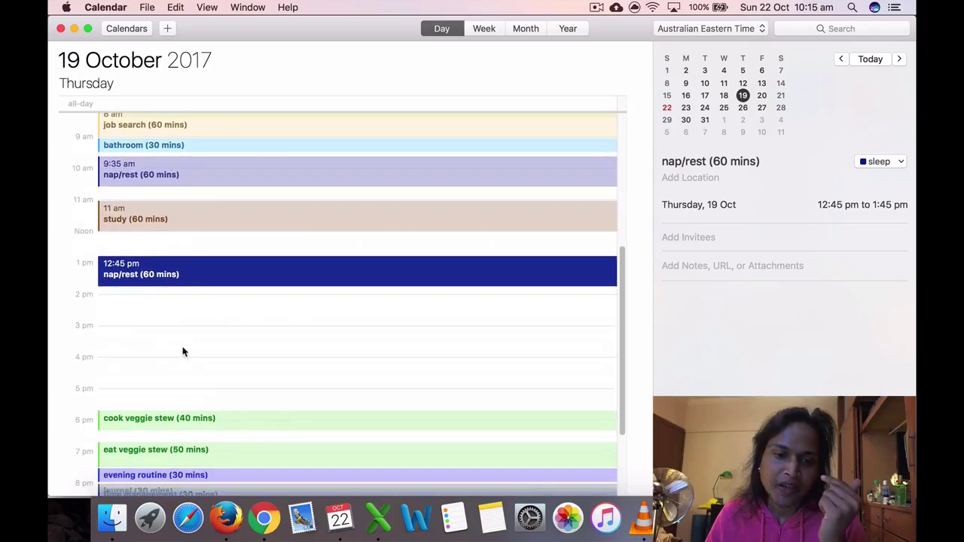
click(163, 310)
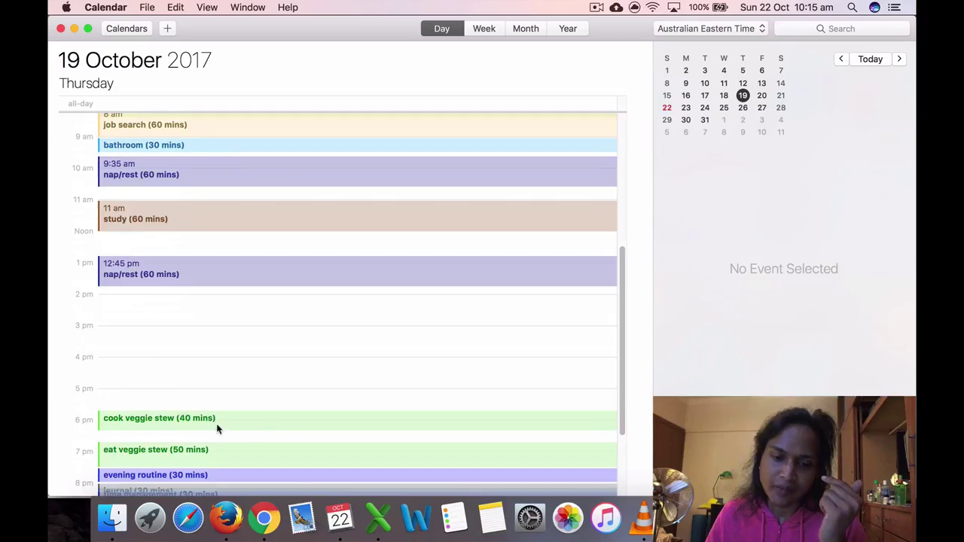
click(253, 424)
scroll(256, 444, down, 3)
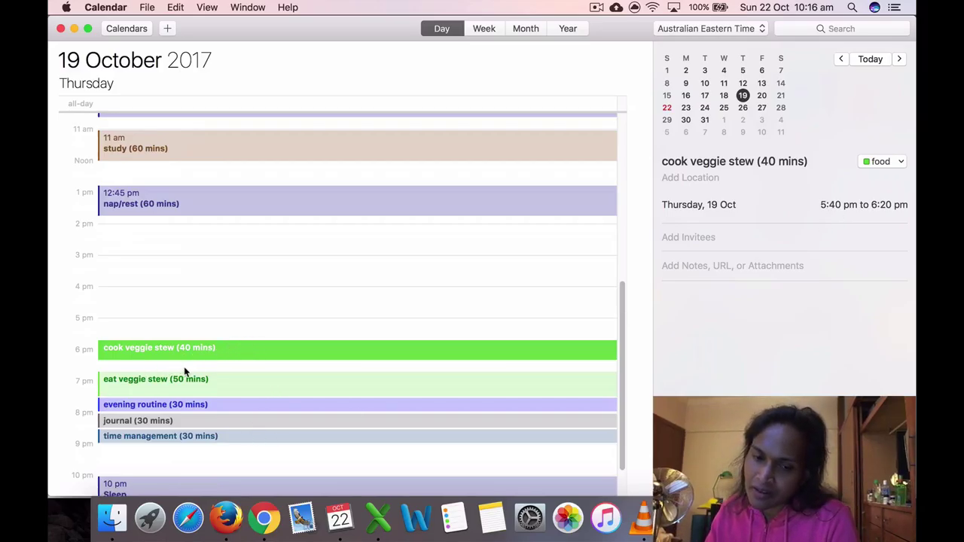
click(200, 382)
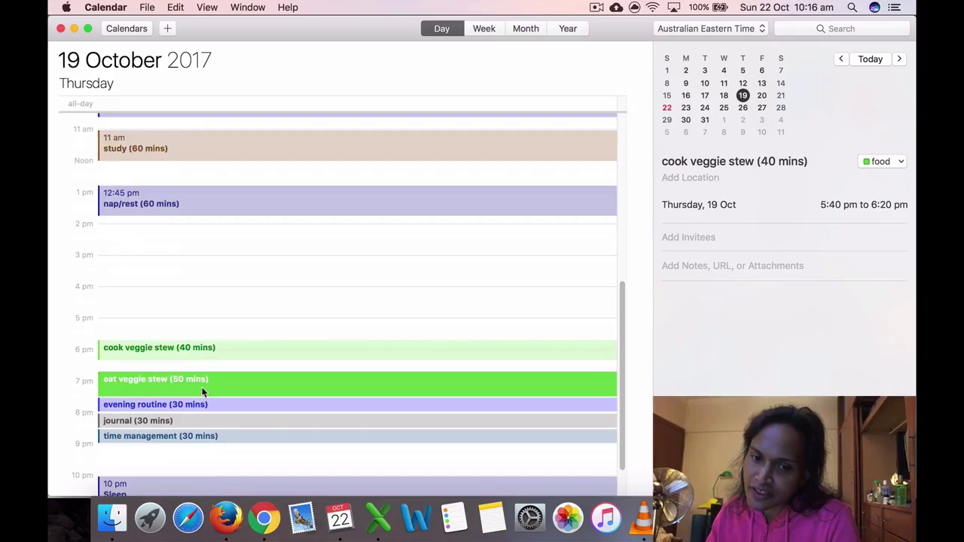
click(211, 355)
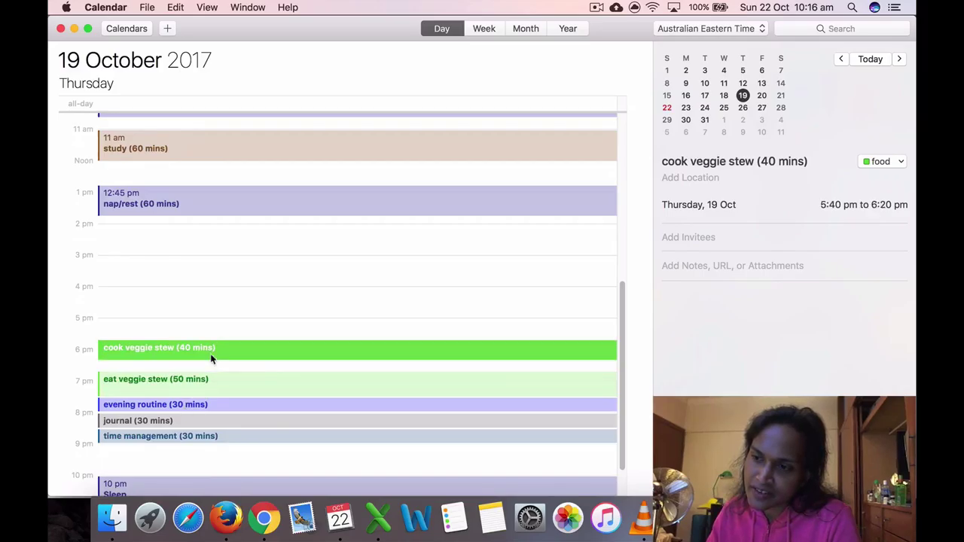
click(202, 405)
click(204, 385)
Step: Review the 19 October details for evening routine, journal, time management and the 10 pm Sleep event
click(194, 405)
click(193, 421)
click(189, 440)
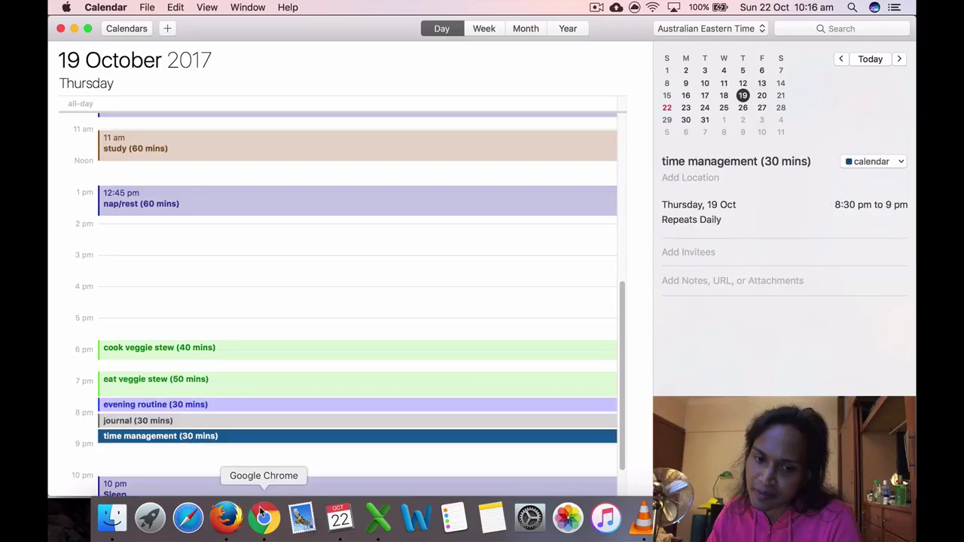
scroll(274, 446, down, 3)
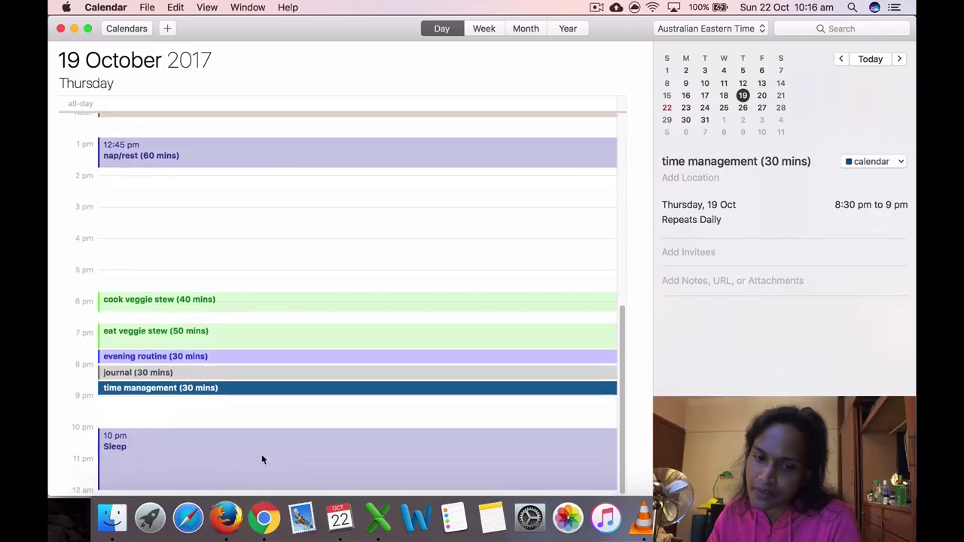
click(273, 477)
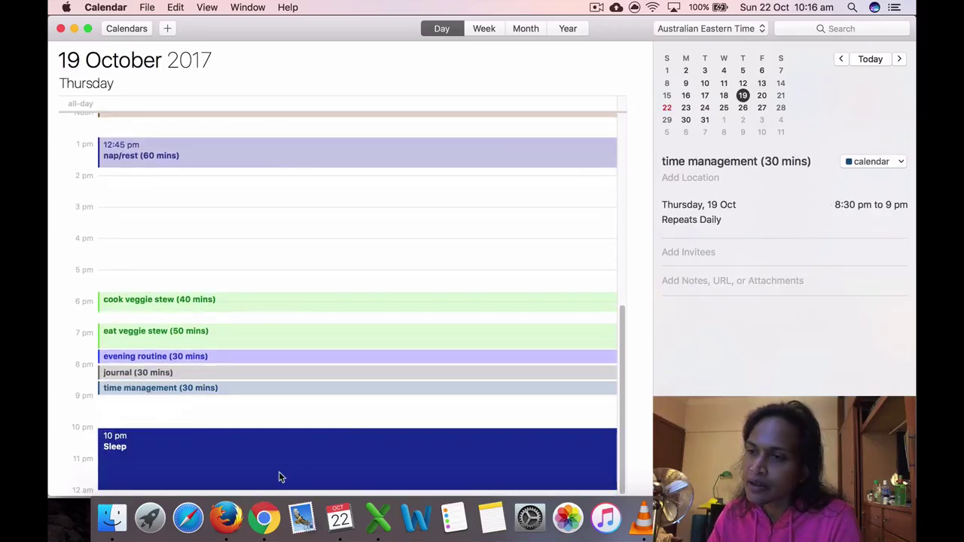
Step: Show 20 October and review the details of its two morning routine events and prepare veggie stew
click(762, 95)
scroll(621, 329, up, 9)
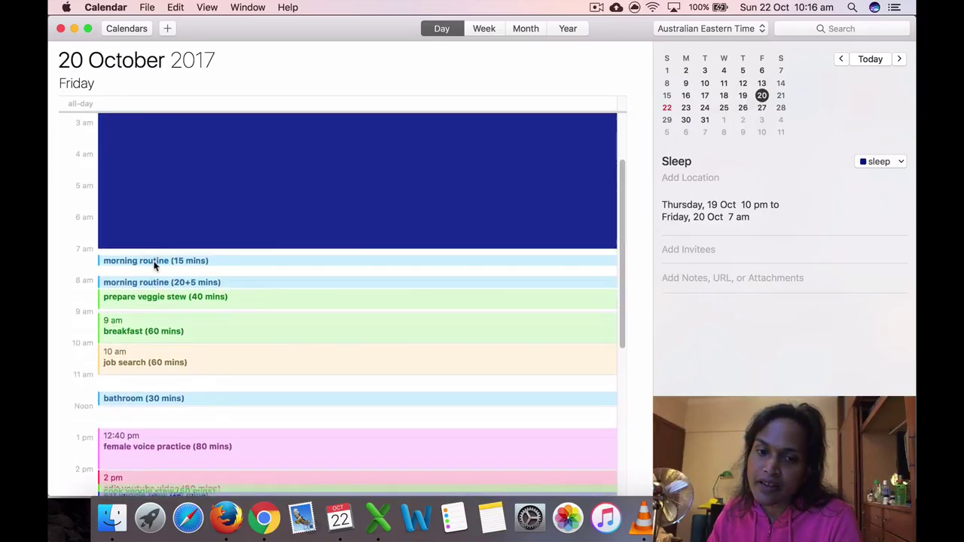
click(155, 263)
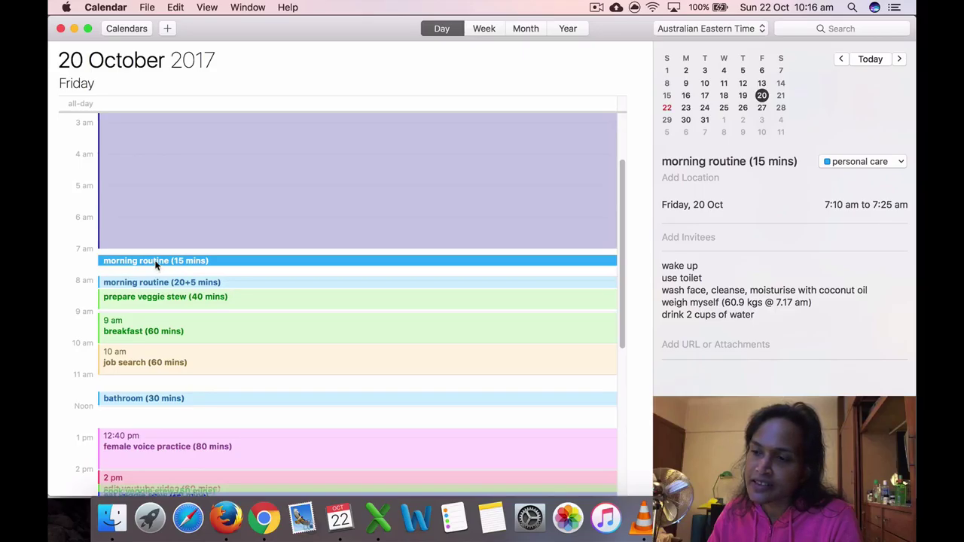
click(181, 286)
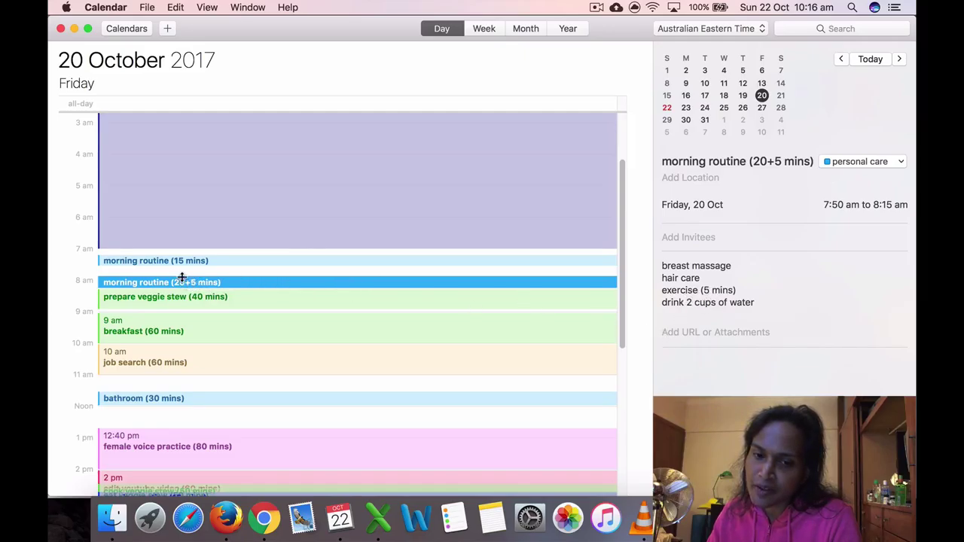
click(287, 301)
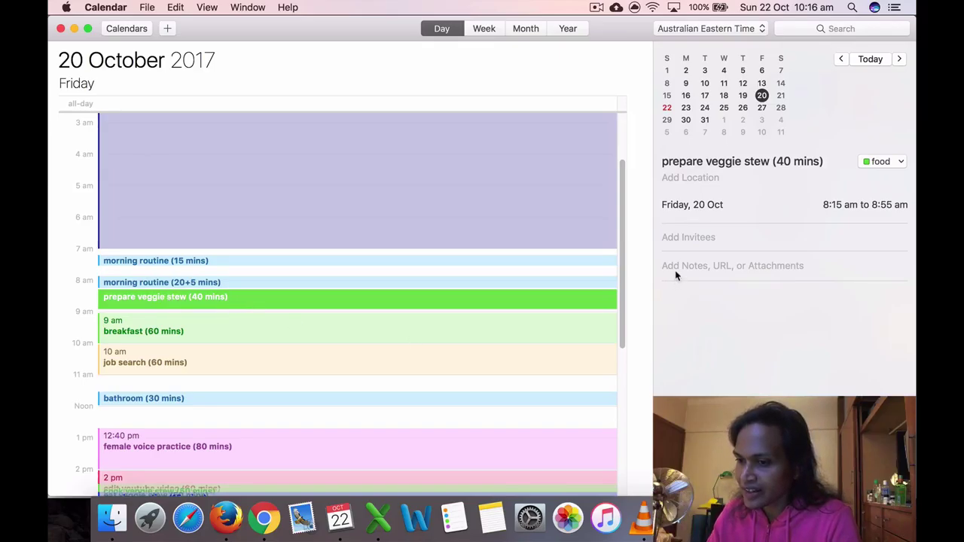
Step: Review the 20 October details for breakfast, job search, bathroom, female voice practice and edit youtube video
click(174, 332)
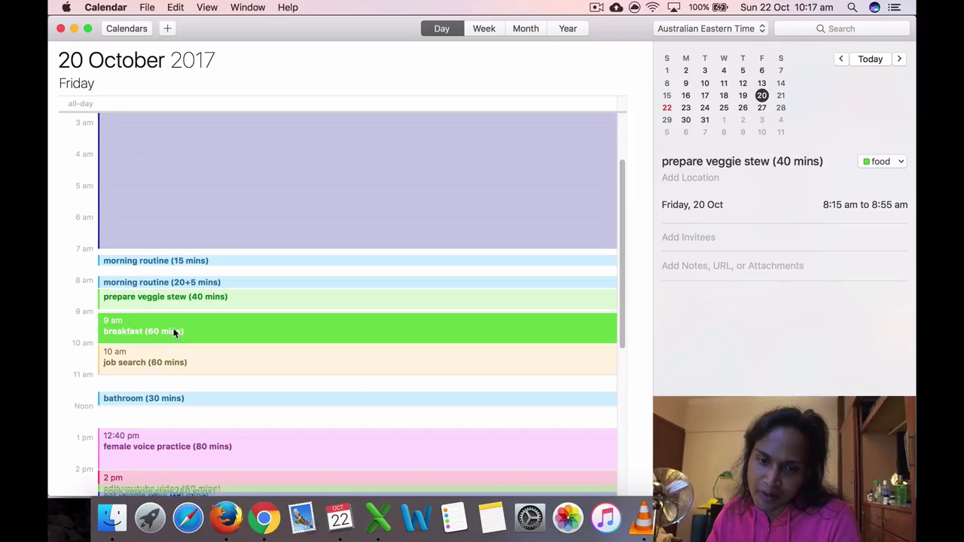
click(205, 356)
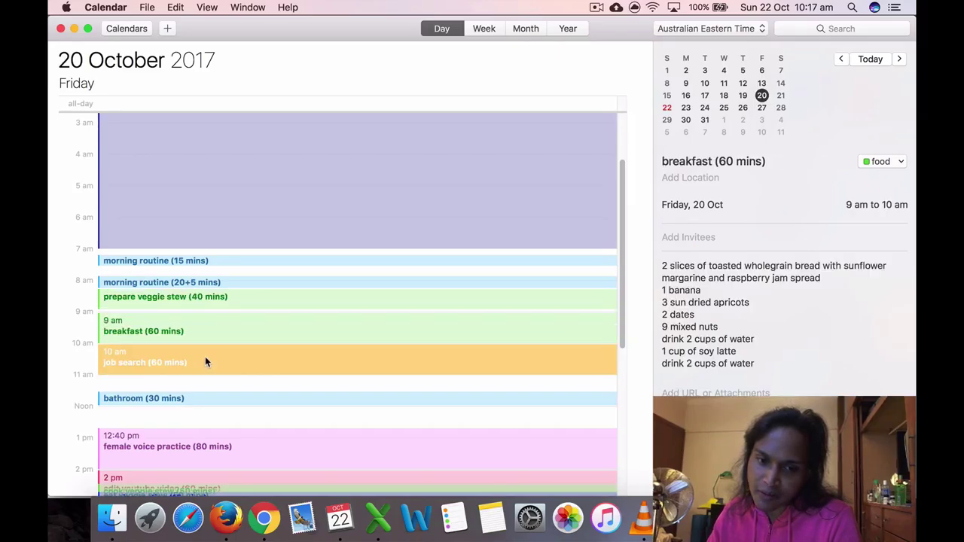
click(189, 394)
click(188, 435)
scroll(204, 437, down, 2)
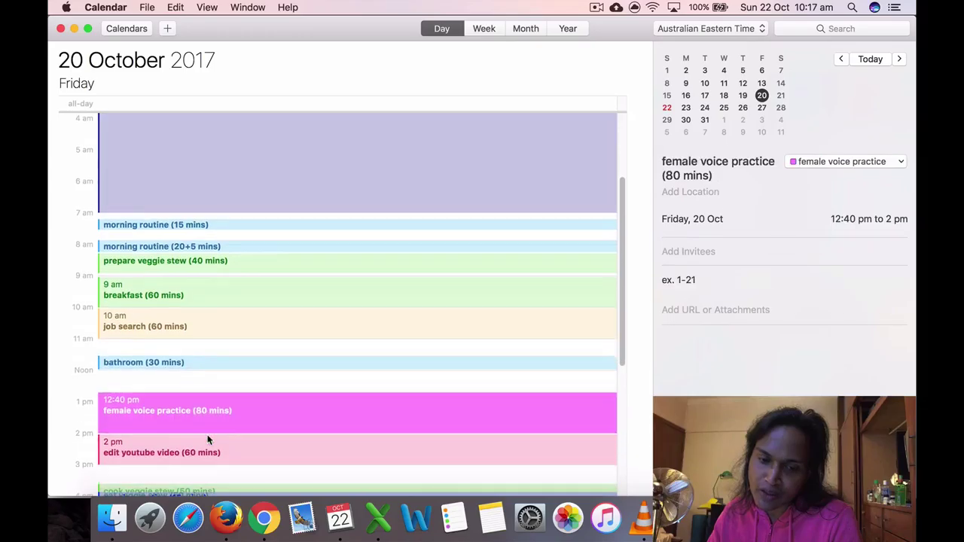
scroll(208, 438, down, 2)
click(217, 411)
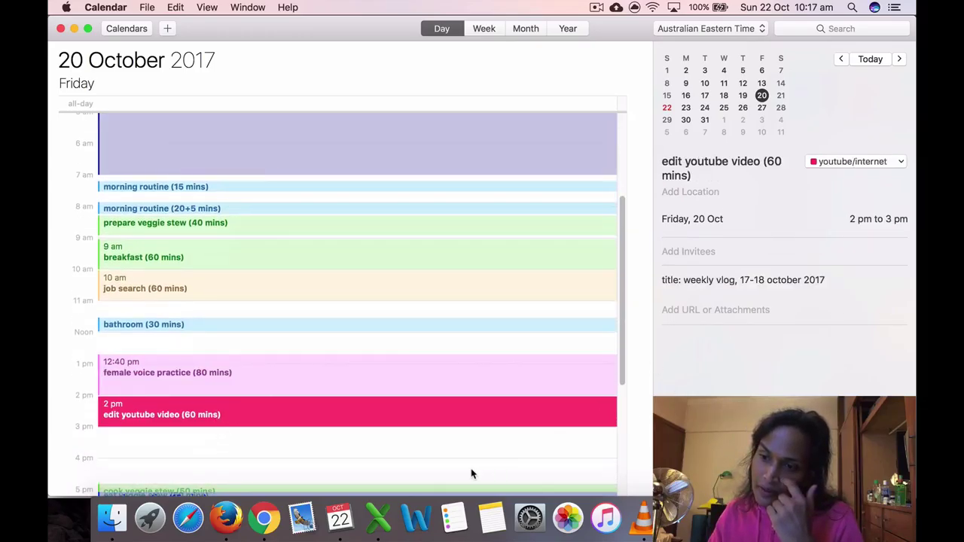
Step: Review the 20 October details for cook veggie stew and eat veggie stew
scroll(472, 473, down, 4)
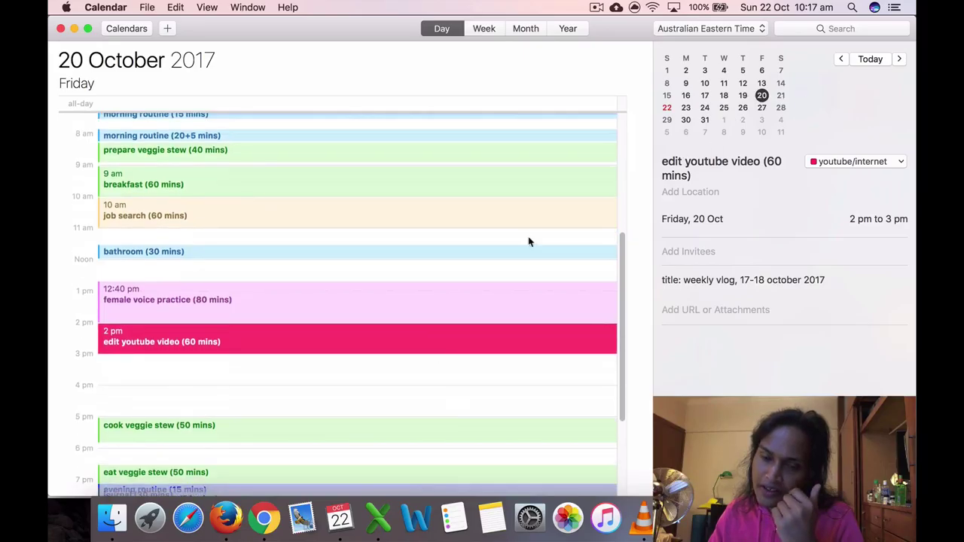
scroll(312, 394, down, 4)
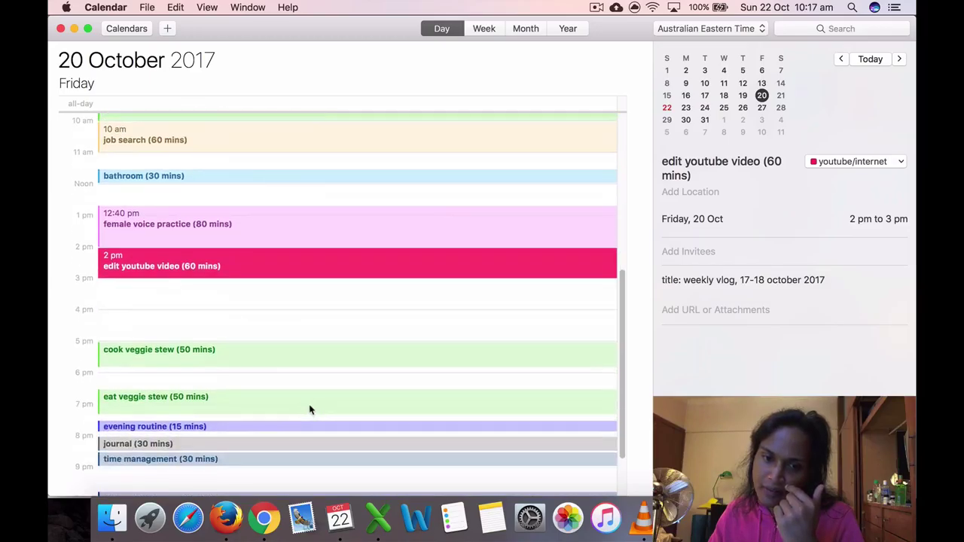
click(222, 361)
click(228, 399)
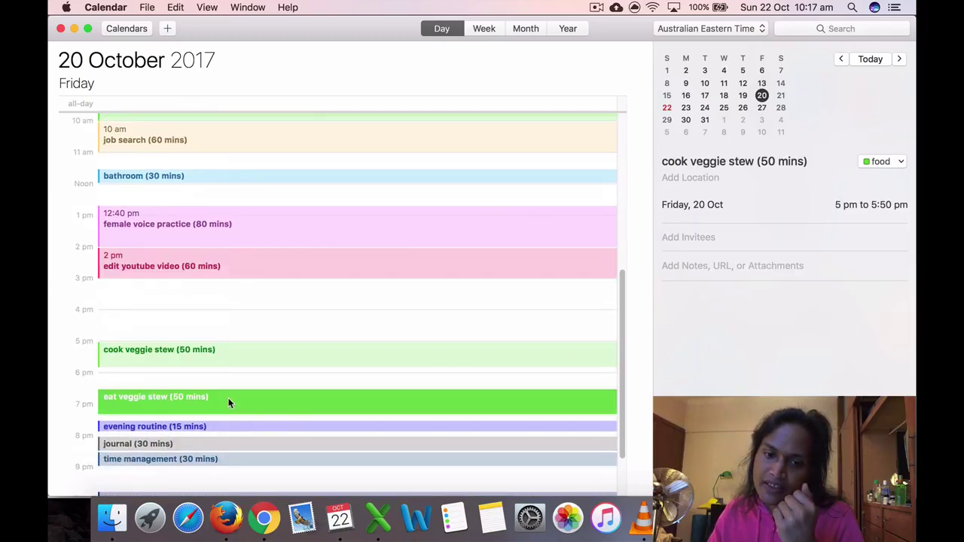
scroll(252, 423, down, 2)
Step: Review the 20 October details for evening routine, journal, time management and the 10 pm Sleep event
click(217, 388)
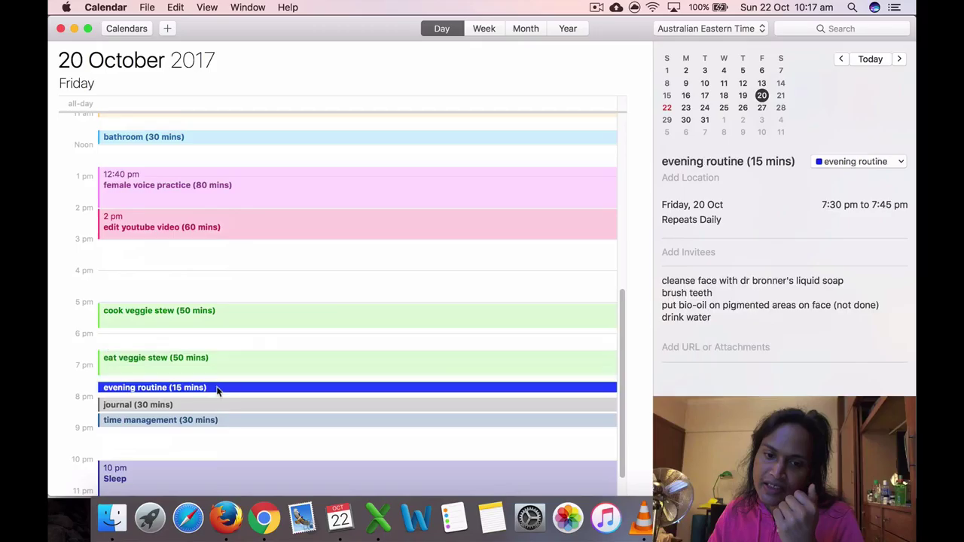
click(217, 406)
click(217, 422)
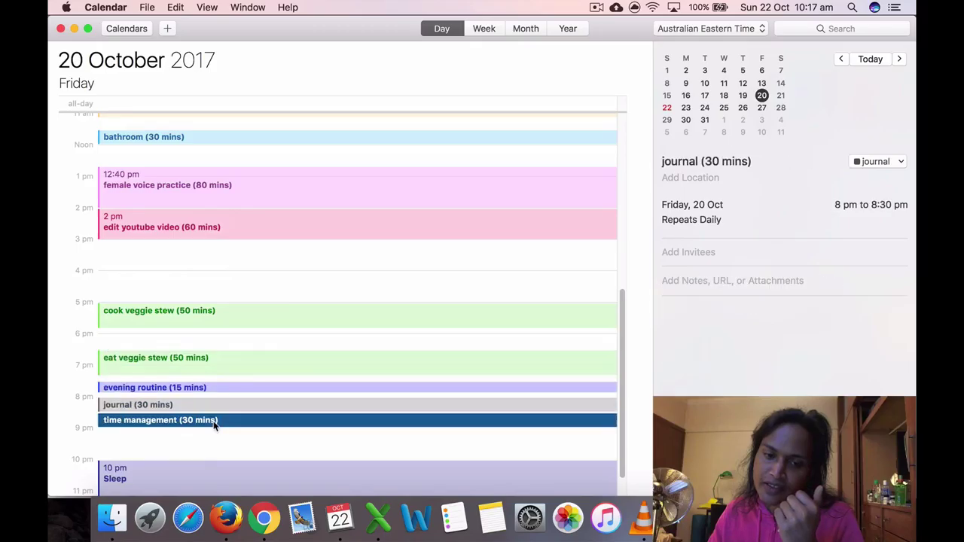
scroll(217, 433, down, 1)
scroll(217, 432, down, 1)
click(207, 452)
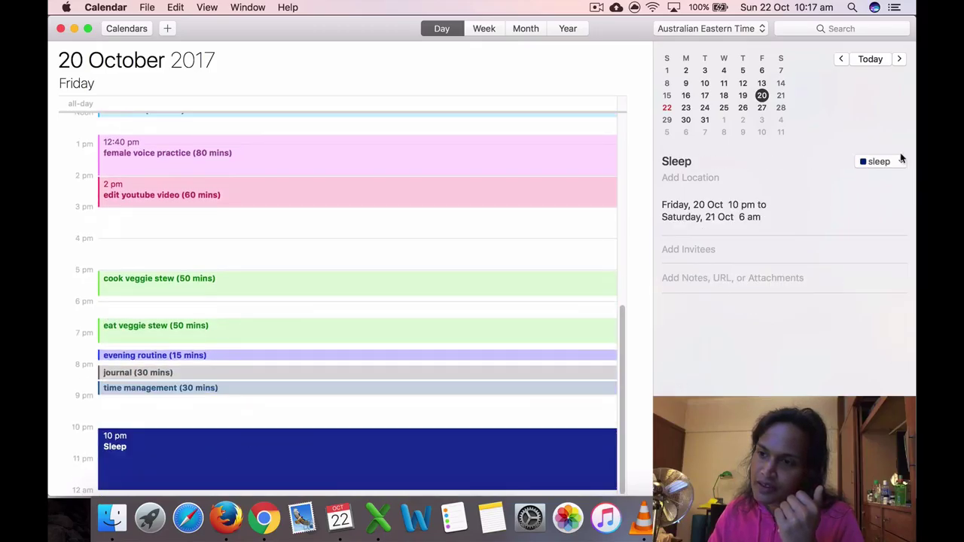
Step: Show 21 October and review the details of morning routine, prepare veggie stew, breakfast and watch weekly vlog on youtube
click(780, 96)
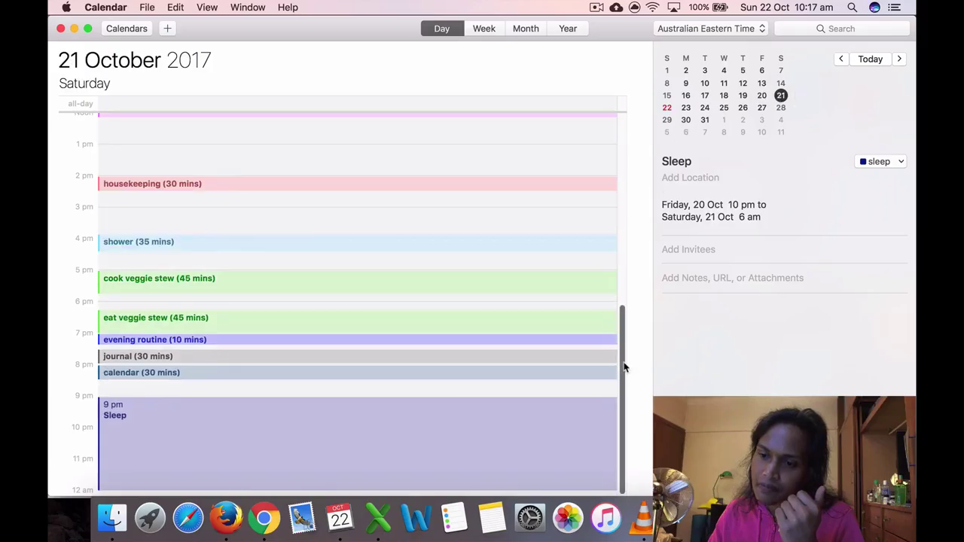
drag(624, 366, 641, 161)
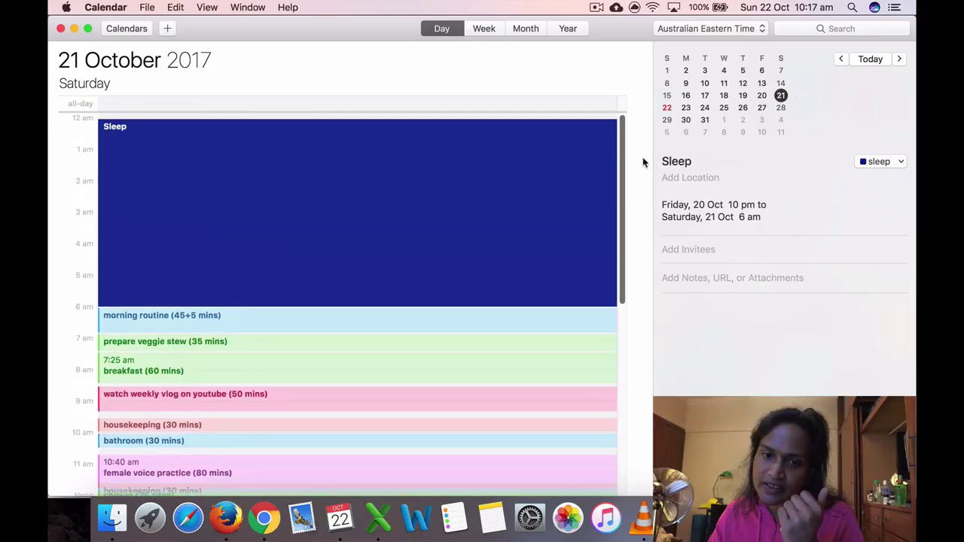
click(164, 325)
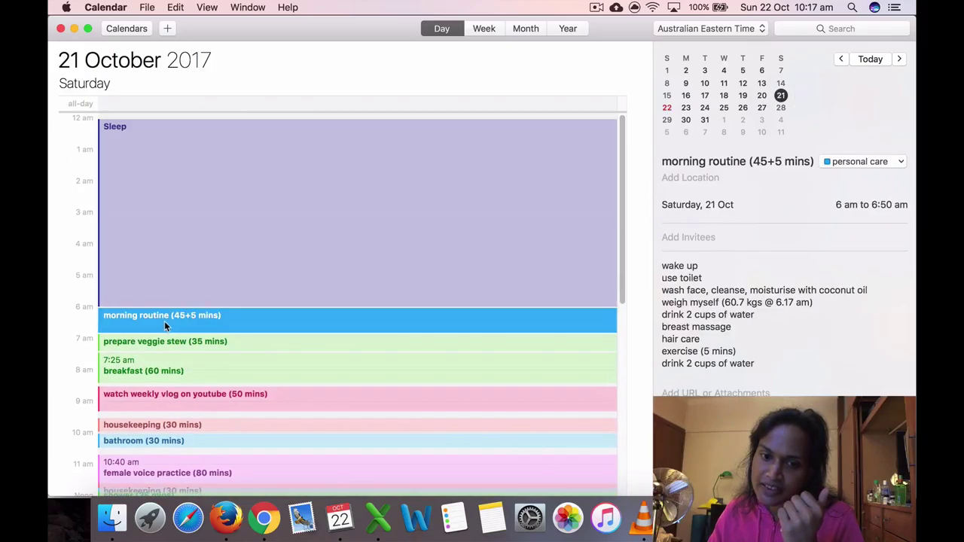
click(264, 345)
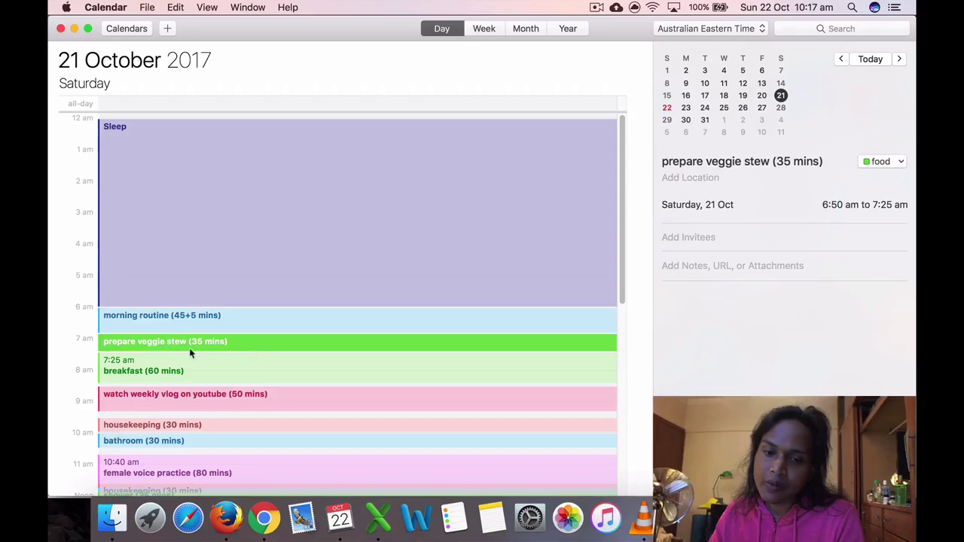
click(223, 374)
click(224, 399)
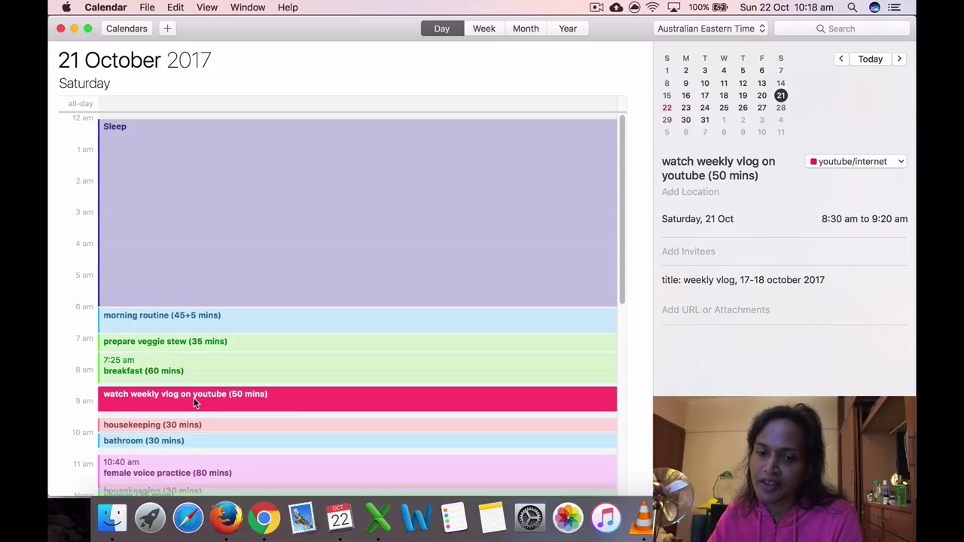
Step: Review the 21 October details for the 9:30 am housekeeping, bathroom and female voice practice events
click(199, 427)
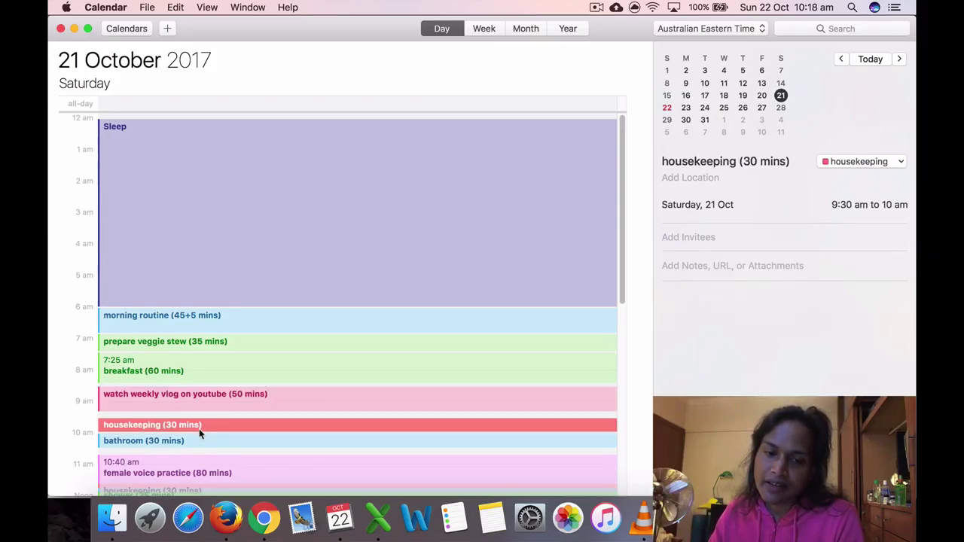
scroll(134, 420, down, 1)
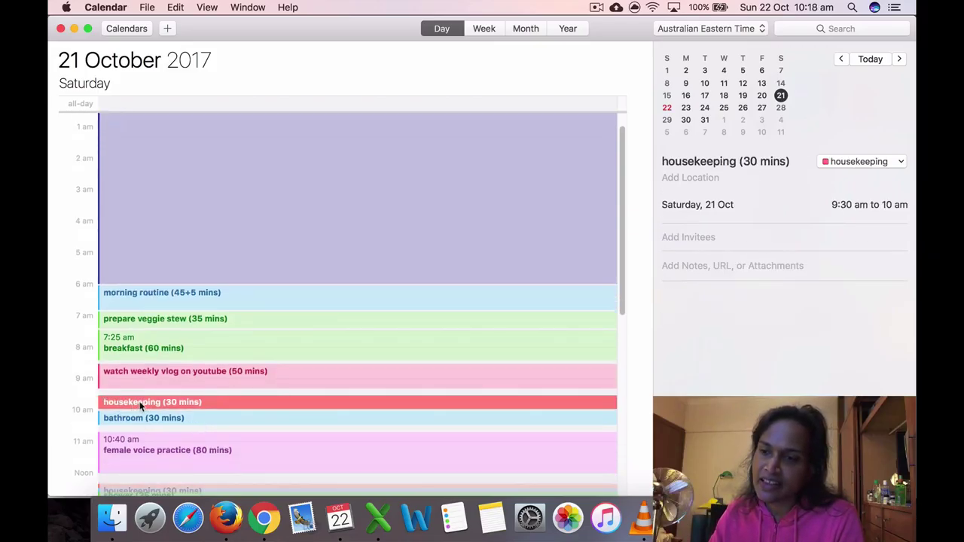
click(197, 420)
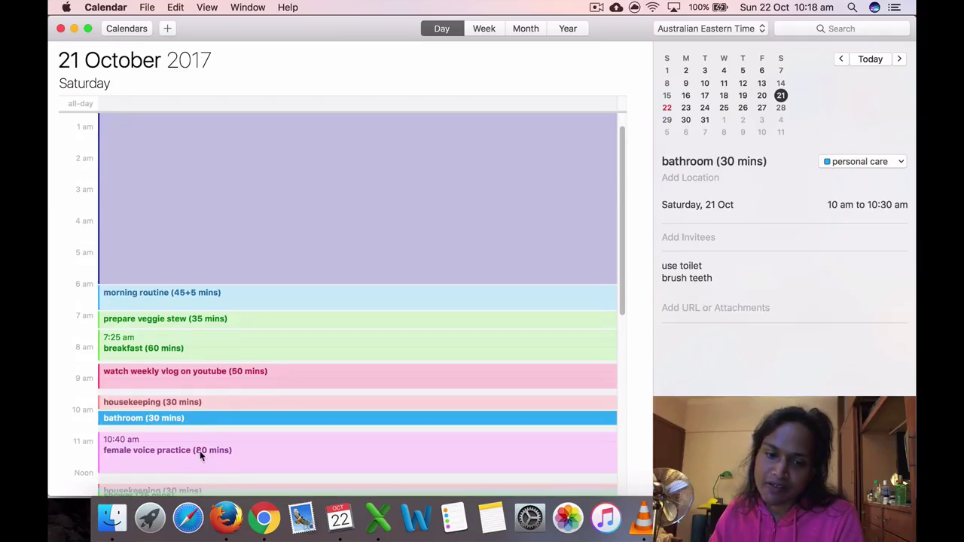
click(200, 451)
scroll(200, 452, down, 1)
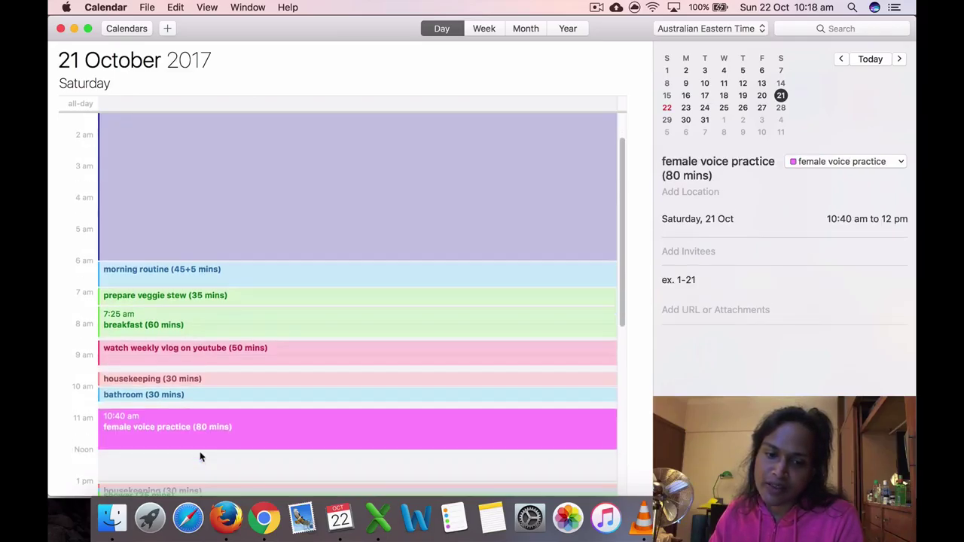
click(182, 395)
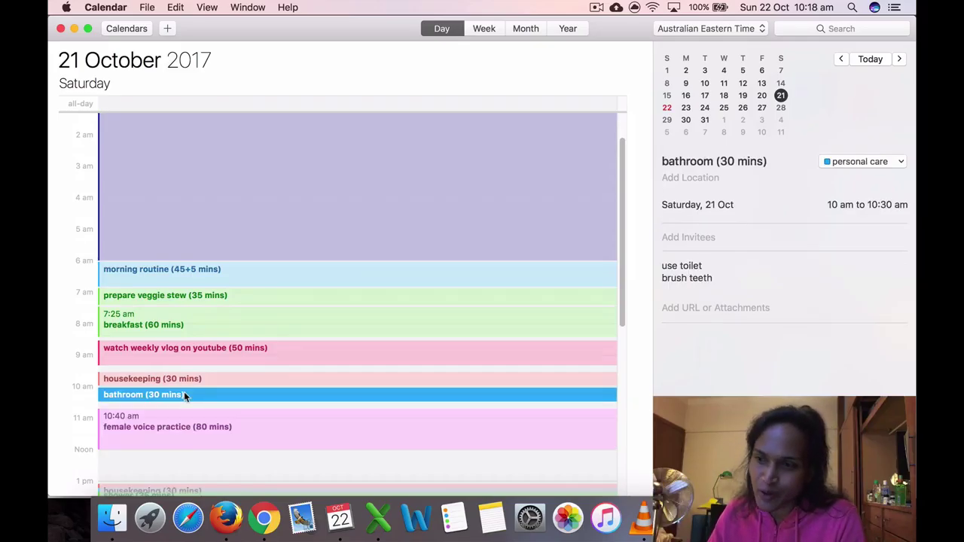
click(220, 427)
Step: Review the 21 October afternoon details for the 2 pm housekeeping event and the shower
scroll(222, 452, down, 5)
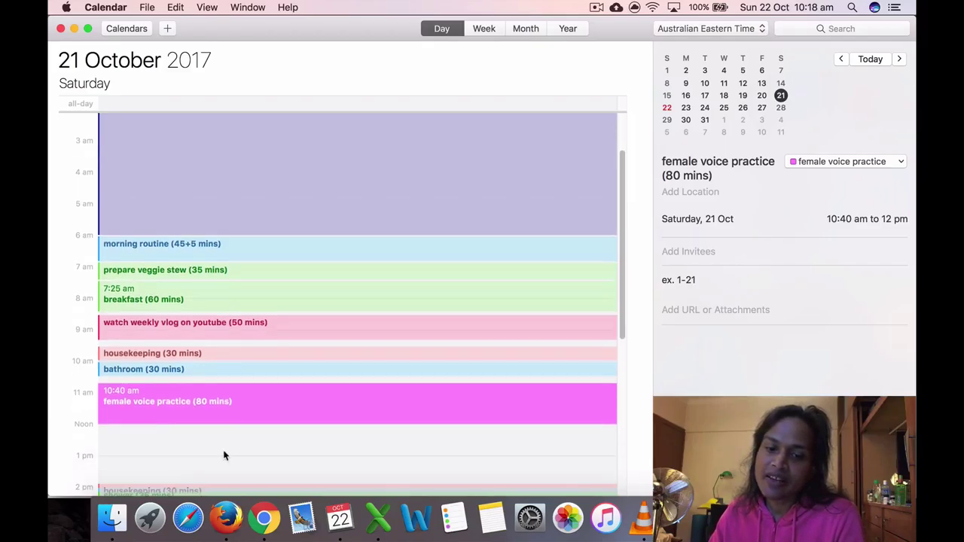
click(192, 388)
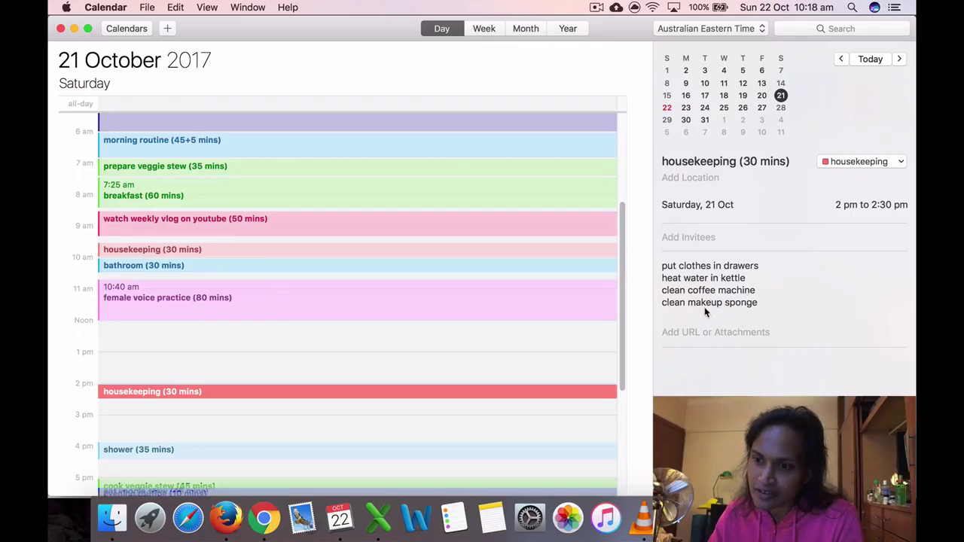
scroll(226, 421, down, 1)
click(209, 435)
Step: Review the 21 October details for cook veggie stew, eat veggie stew and evening routine
scroll(381, 442, down, 5)
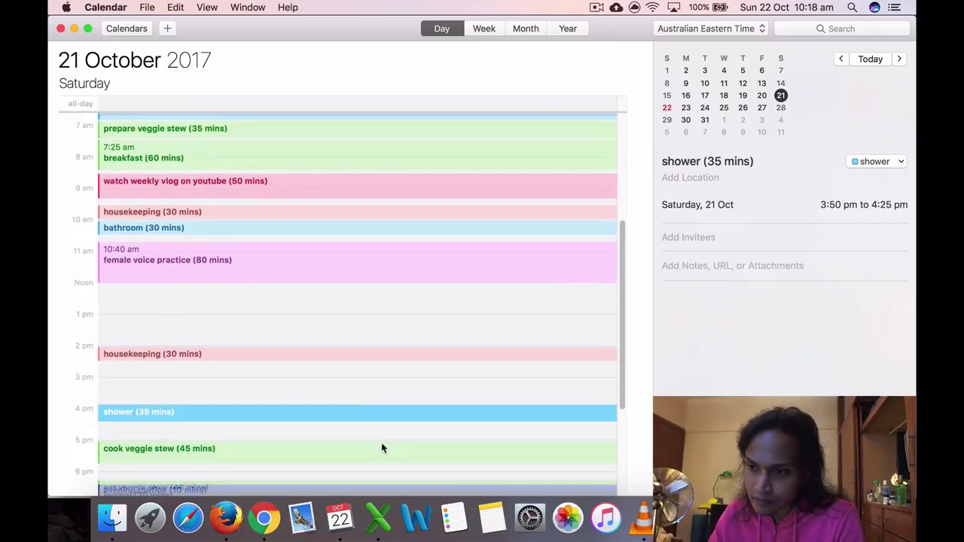
click(236, 407)
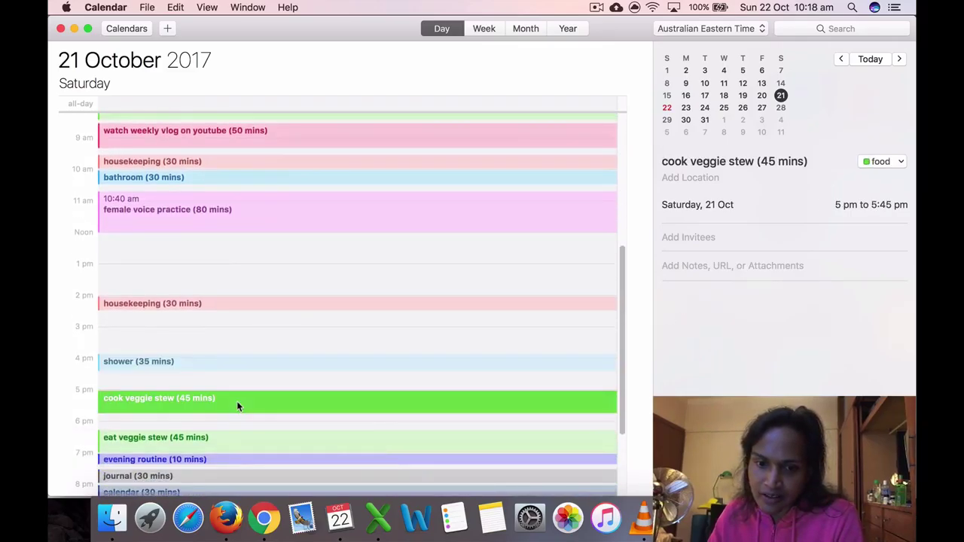
click(228, 445)
scroll(226, 449, down, 2)
click(223, 437)
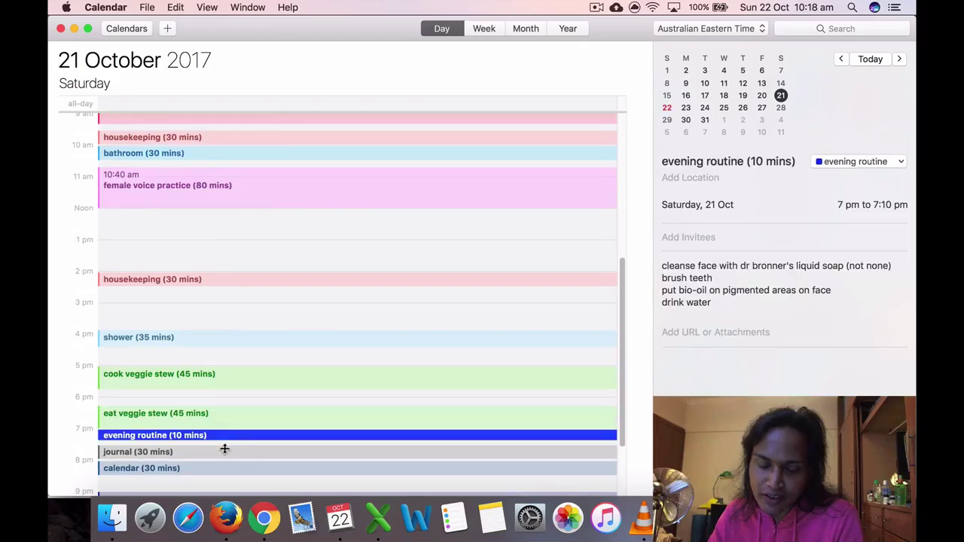
Step: Review the 21 October details for journal, calendar and the 9 pm Sleep event
click(225, 450)
click(225, 470)
scroll(230, 479, down, 3)
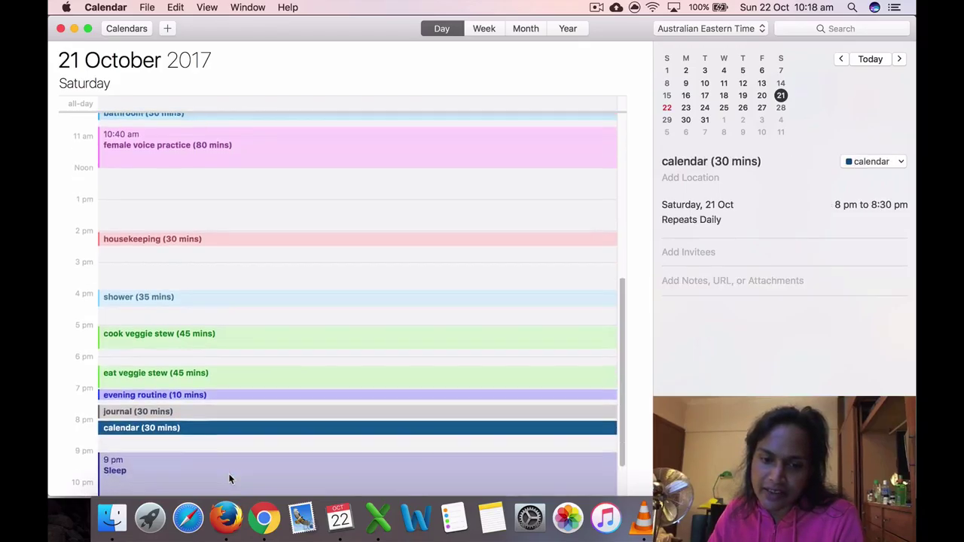
scroll(230, 476, down, 2)
click(231, 471)
scroll(230, 470, down, 2)
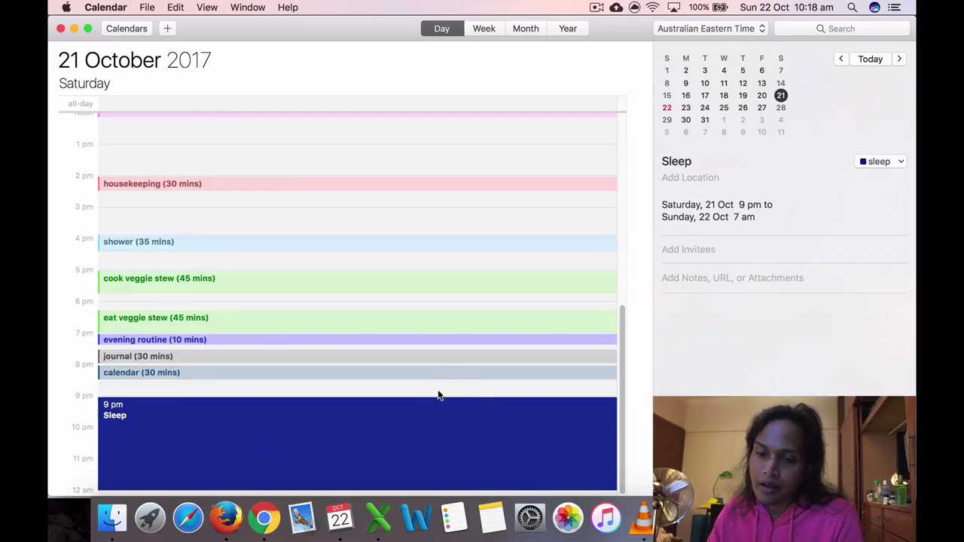
Step: Switch to Excel and examine the October sheet's daily time table and its pie chart
click(378, 516)
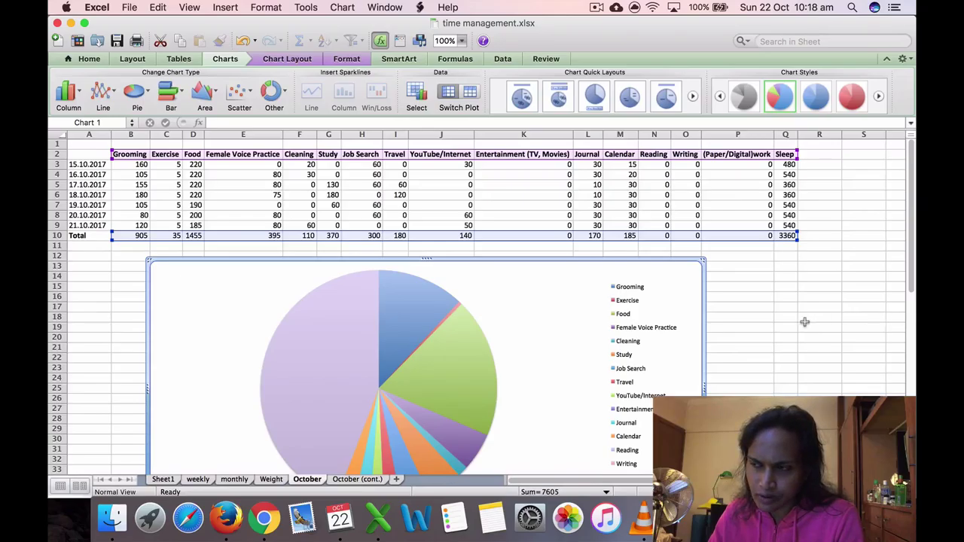
click(109, 266)
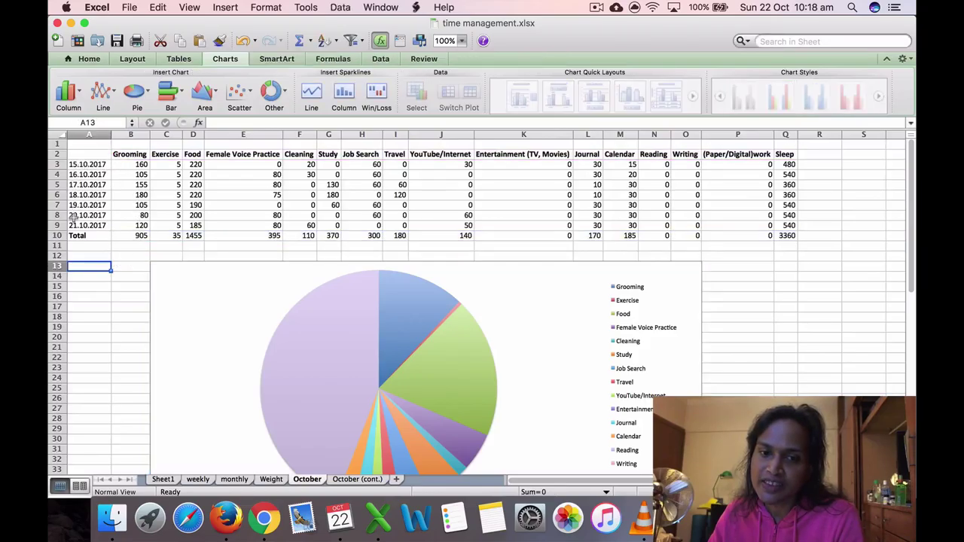
scroll(136, 321, down, 2)
scroll(135, 320, down, 1)
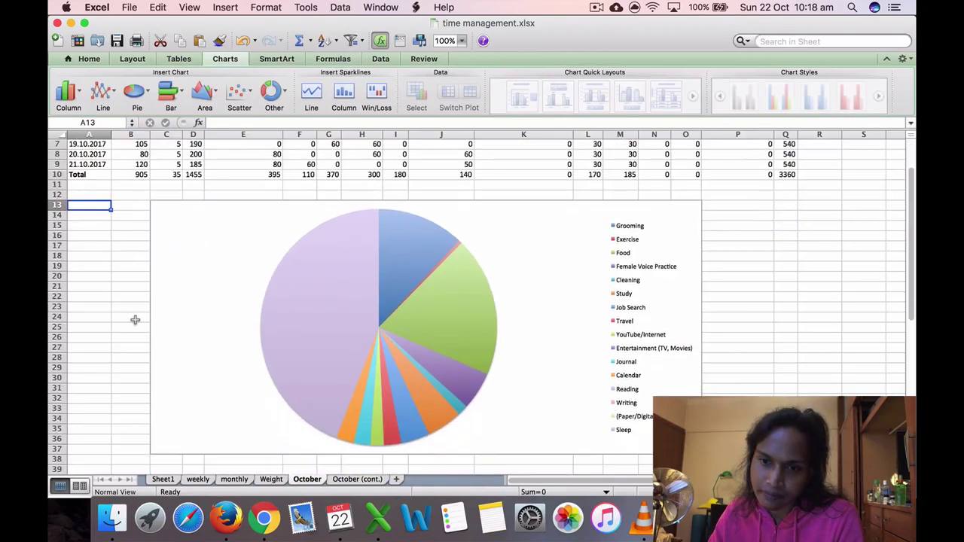
Step: Compare the pie chart's slices, including Female Voice Practice, with the category totals in the table above
click(516, 215)
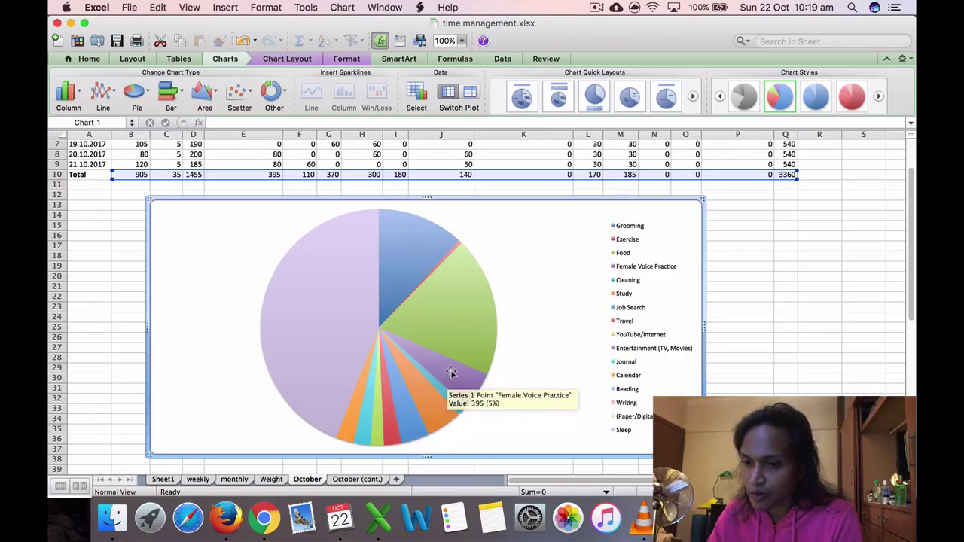
scroll(742, 376, up, 5)
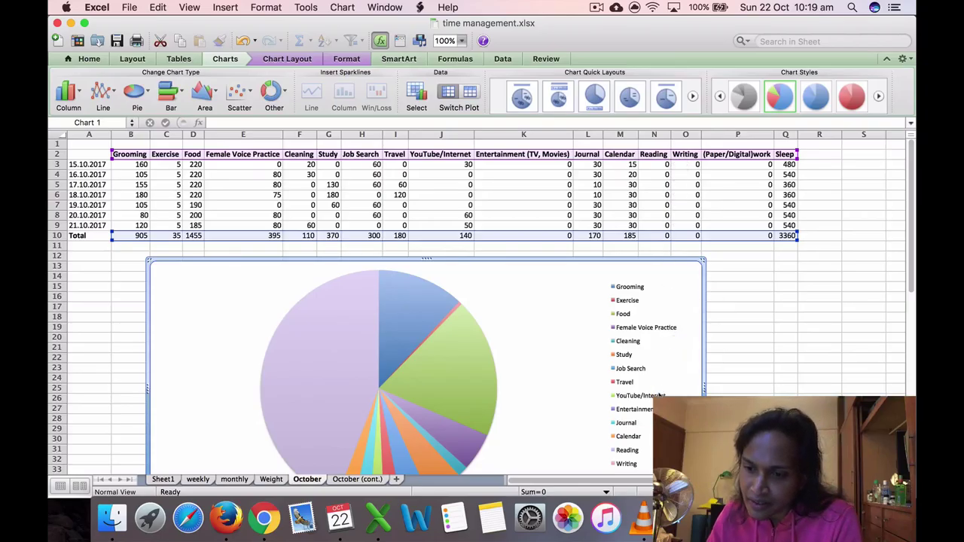
scroll(638, 397, down, 5)
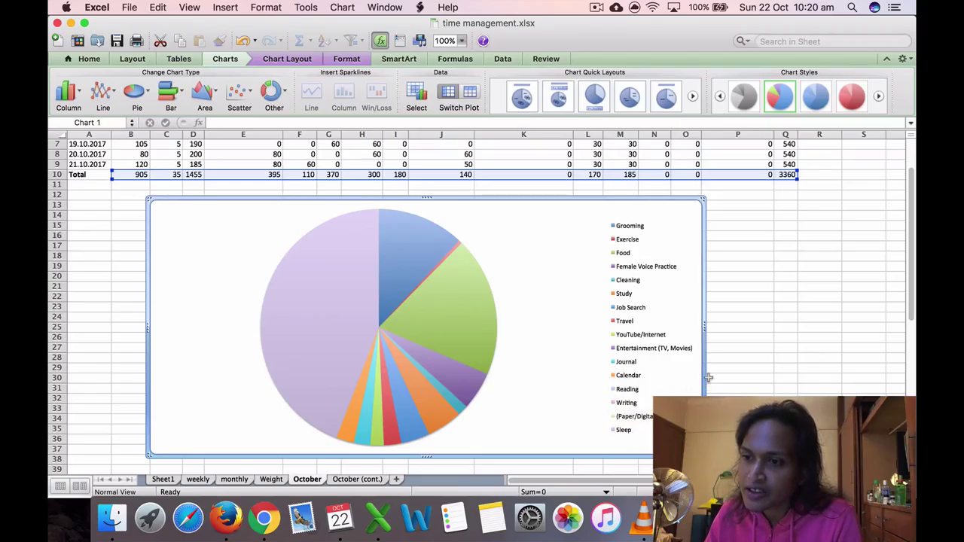
scroll(704, 380, up, 3)
scroll(708, 379, up, 1)
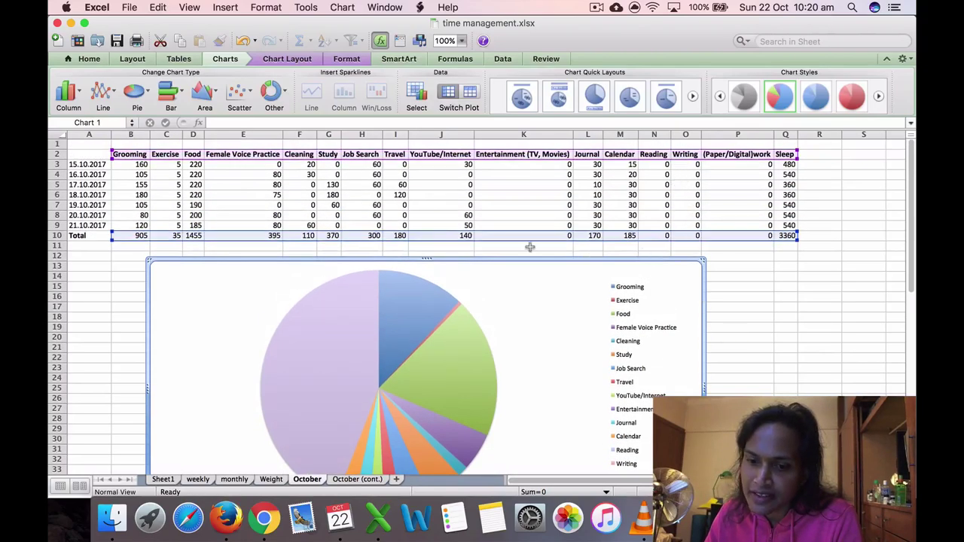
Step: Show the October (cont.) sheet and review its category headings, including Personal care, Housekeeping, Creativity and Sleep
click(365, 480)
click(143, 166)
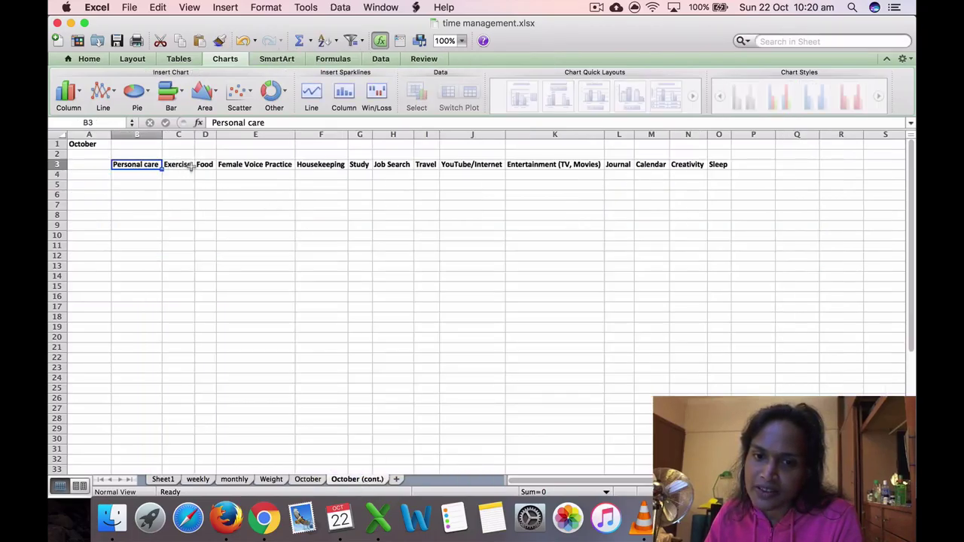
click(324, 167)
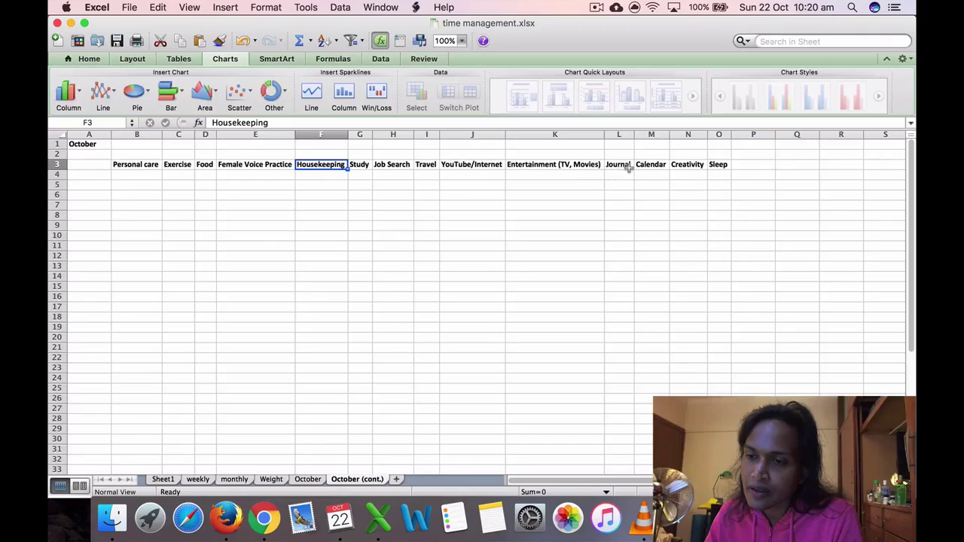
click(678, 164)
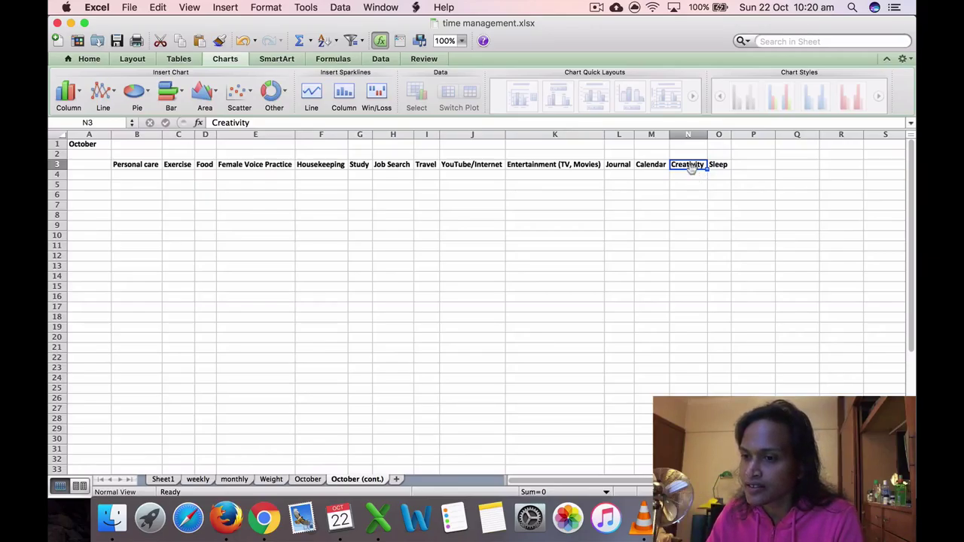
click(722, 166)
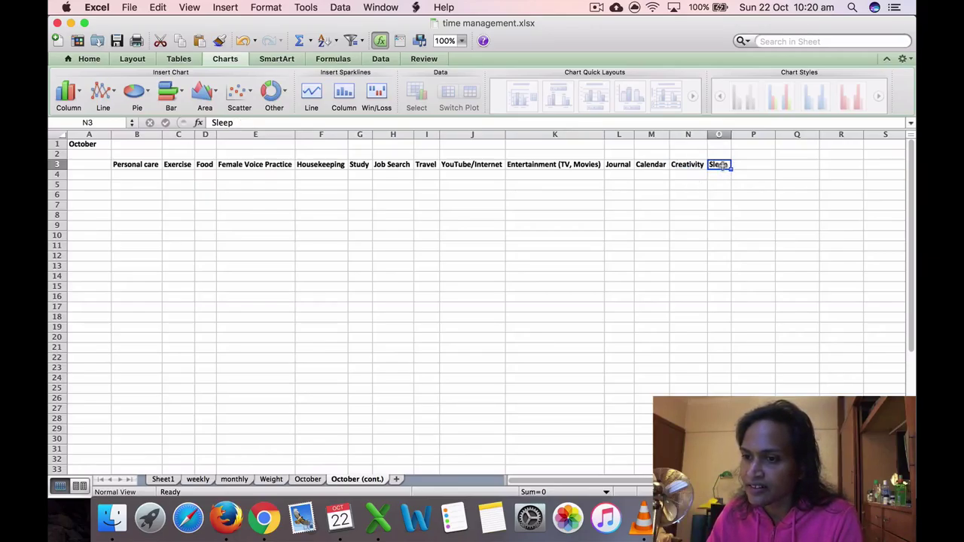
click(82, 177)
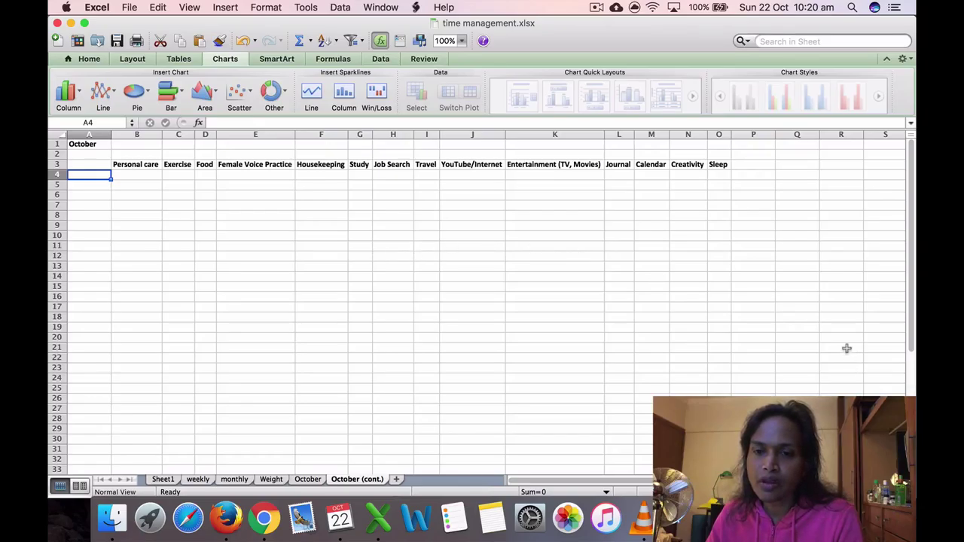
Step: Show the Weight sheet and review the 18 and 19 October 2017 entries in kgs, lbs and time
click(281, 483)
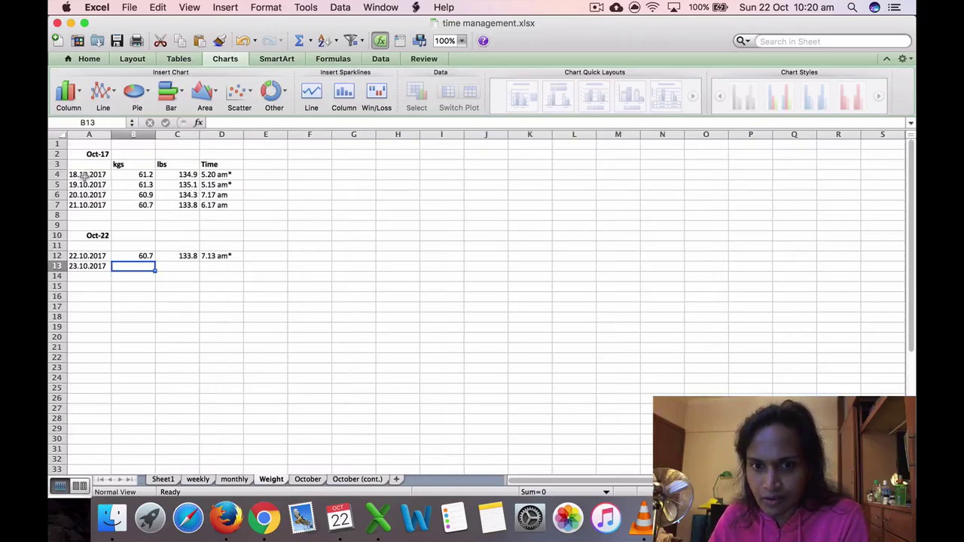
click(83, 174)
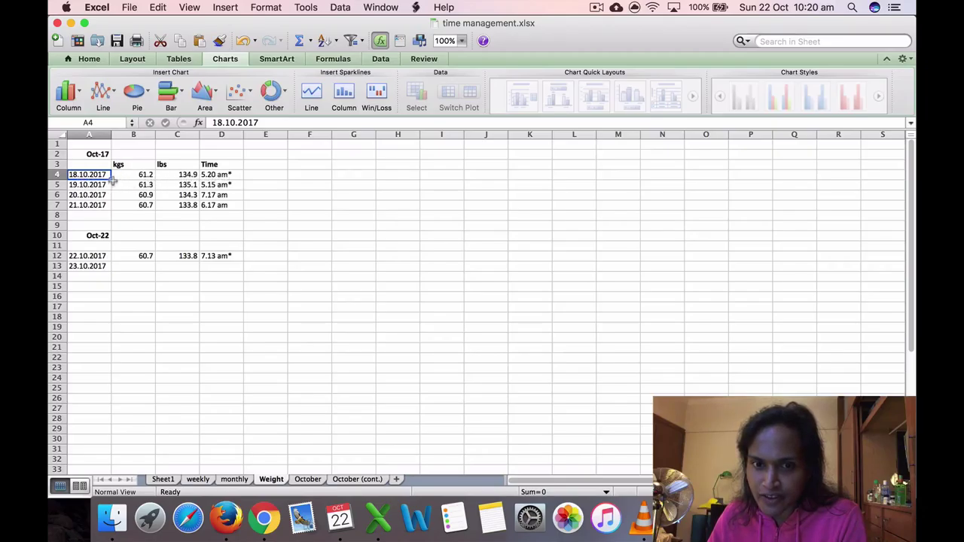
click(193, 182)
key(Left)
key(Left)
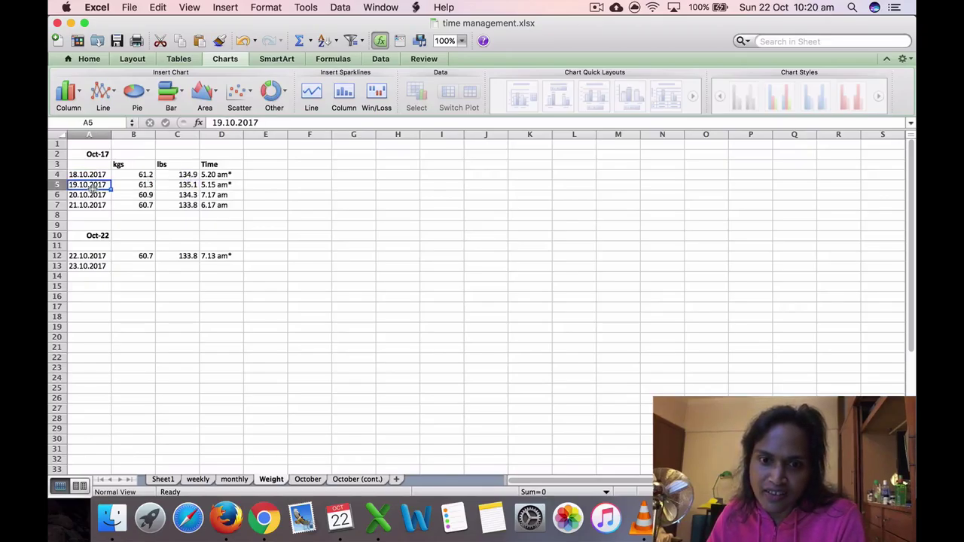
click(145, 186)
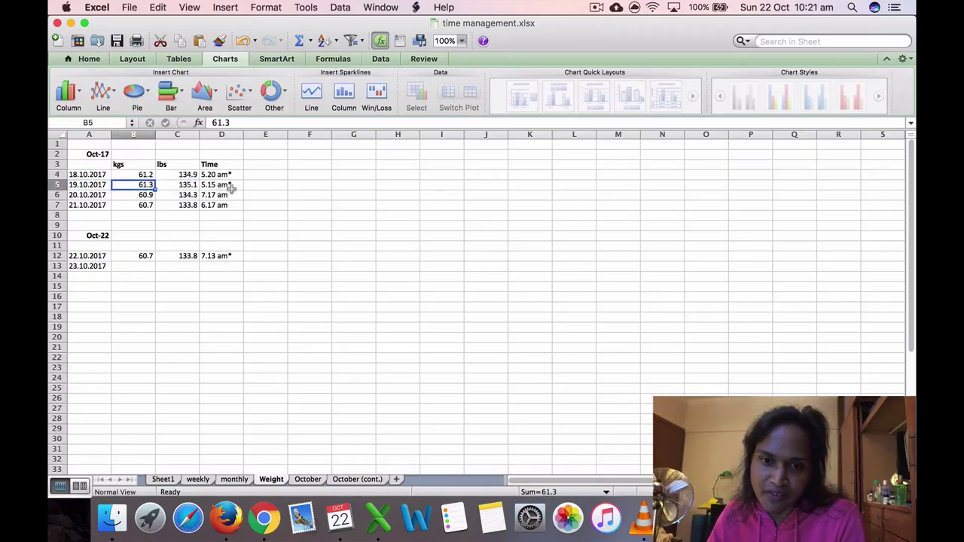
click(190, 186)
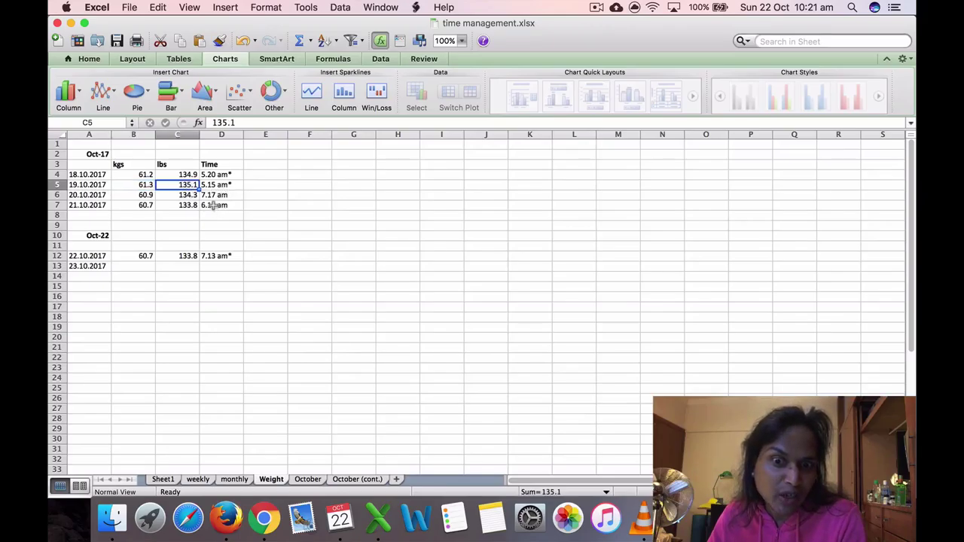
Step: Review the weight log rows for 20 and 21 October 2017, checking the latter's kgs, lbs and weighing time
click(105, 204)
click(96, 196)
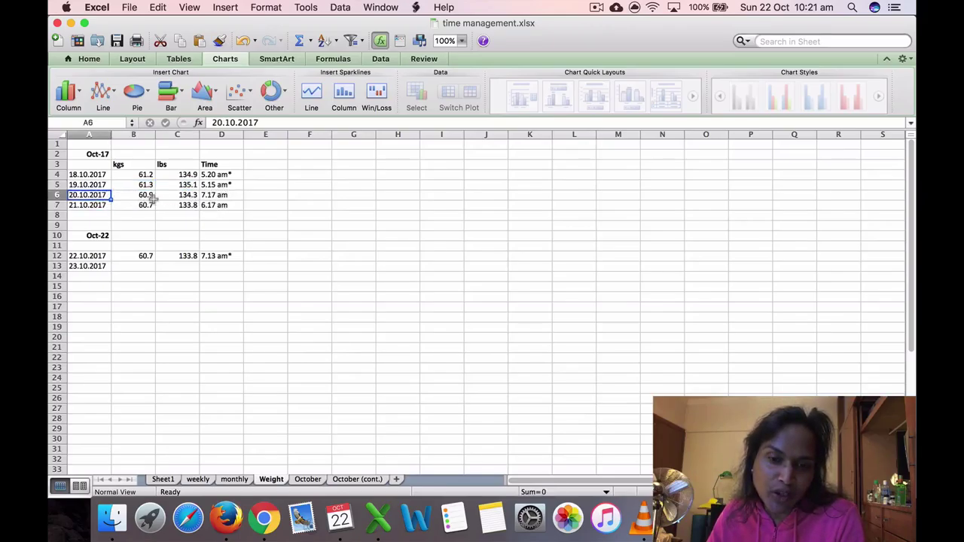
click(80, 208)
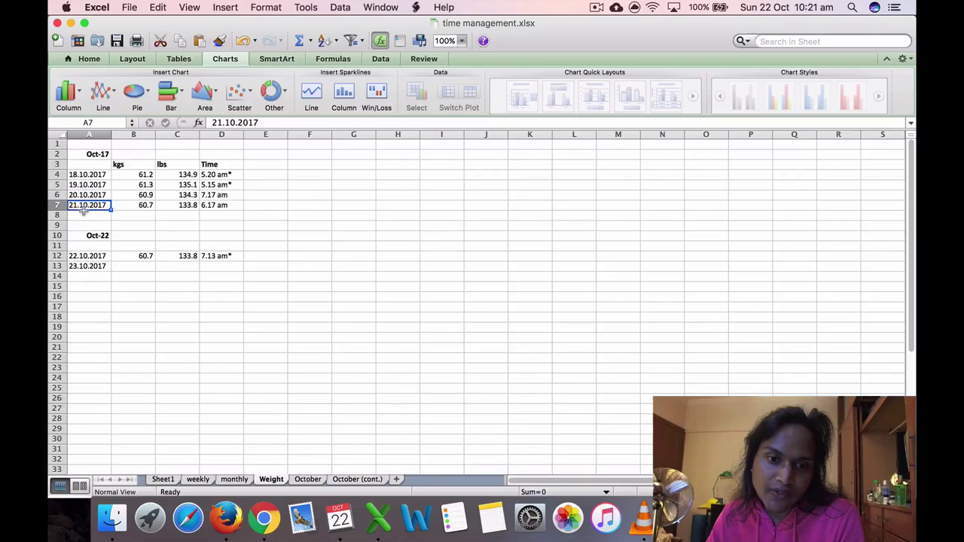
click(148, 207)
click(181, 208)
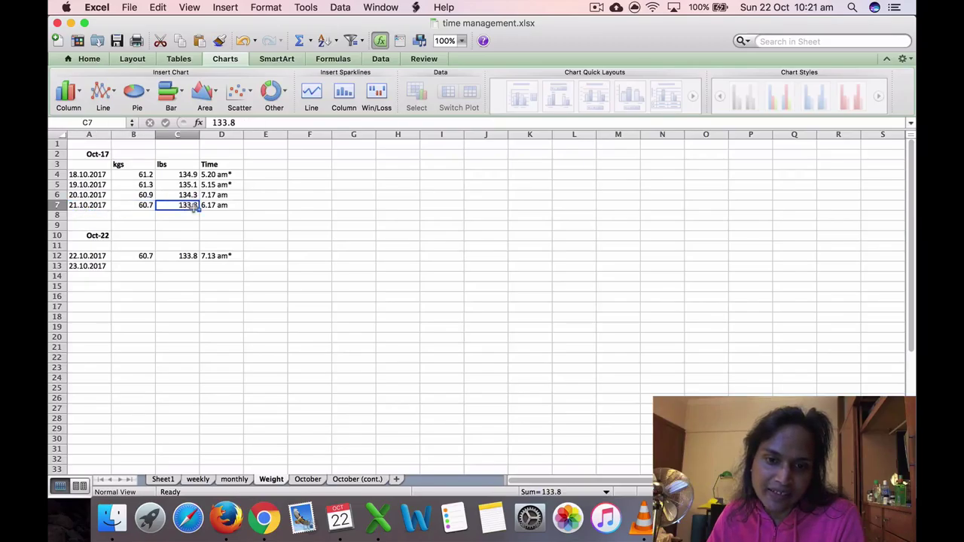
click(223, 205)
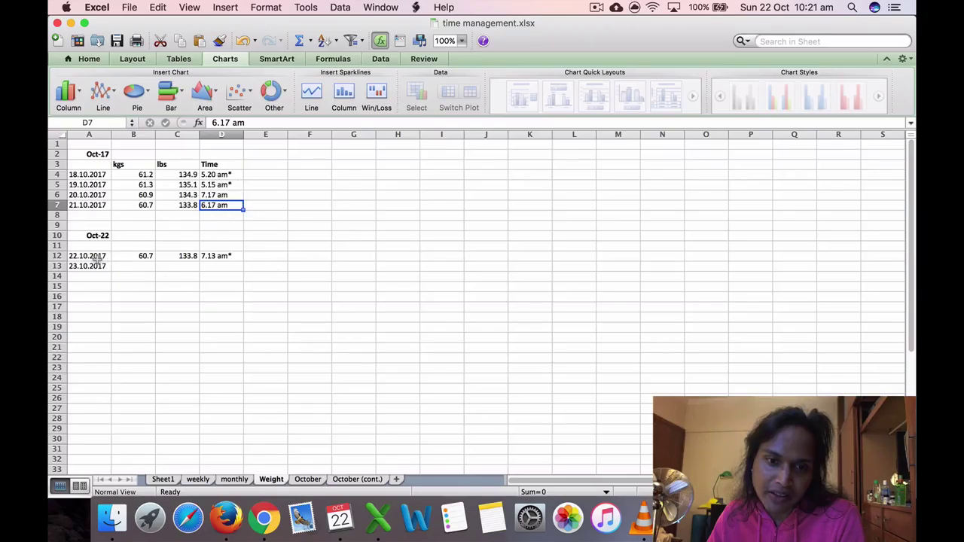
Step: Examine the 22 October 2017 weight entry across kgs, lbs and time, ending on the 23 October kgs cell
click(97, 258)
click(140, 257)
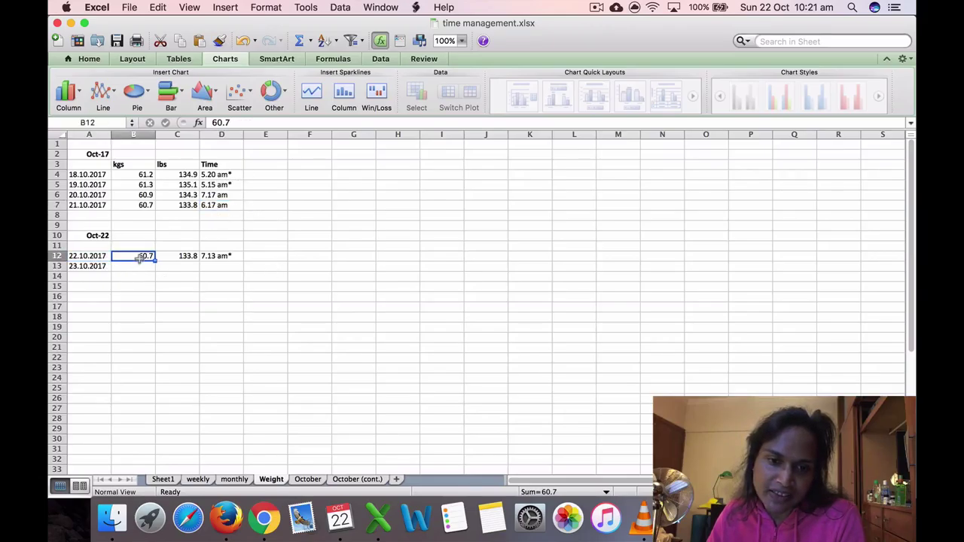
click(181, 258)
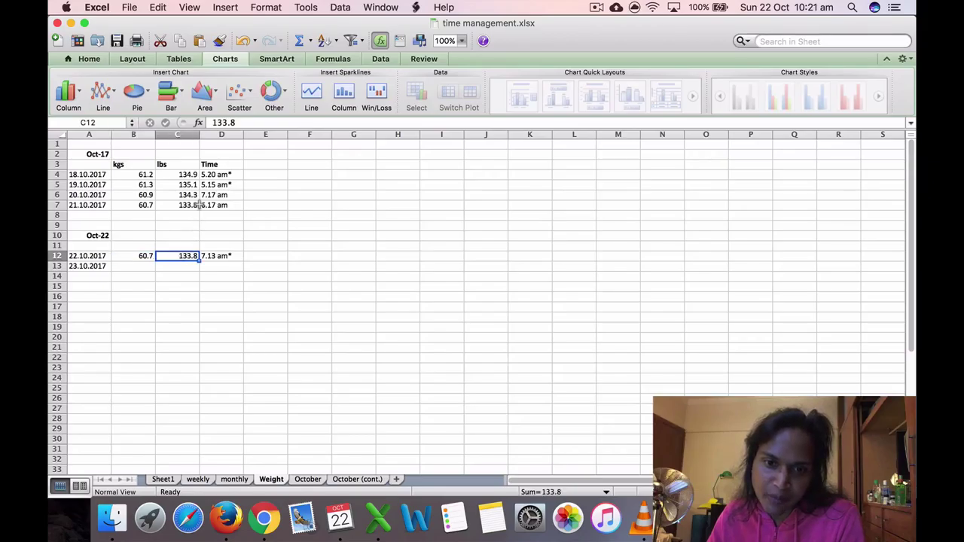
click(216, 256)
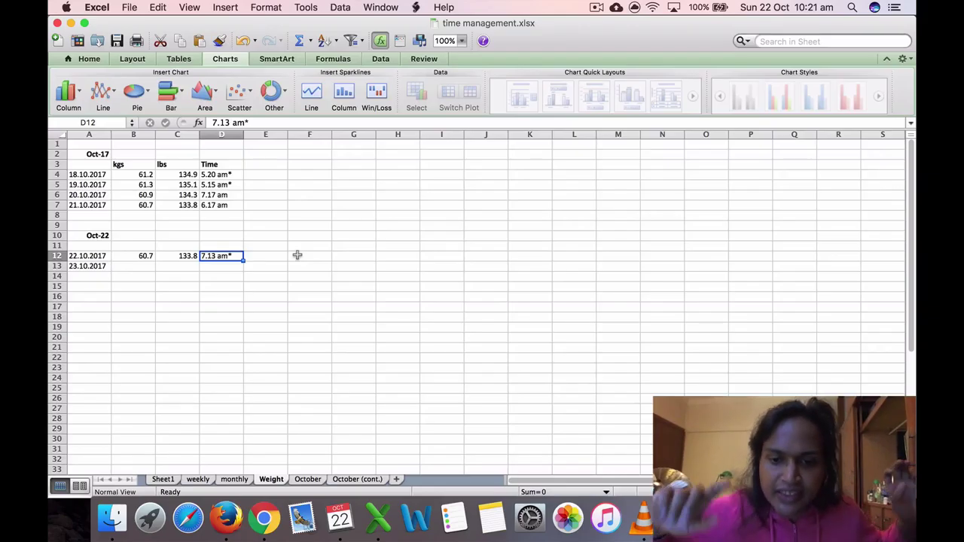
click(140, 266)
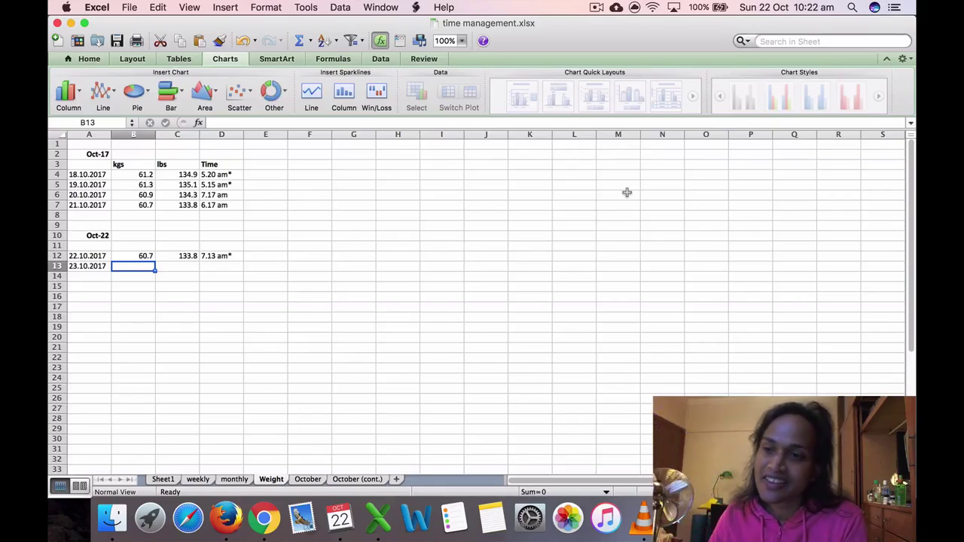
click(596, 8)
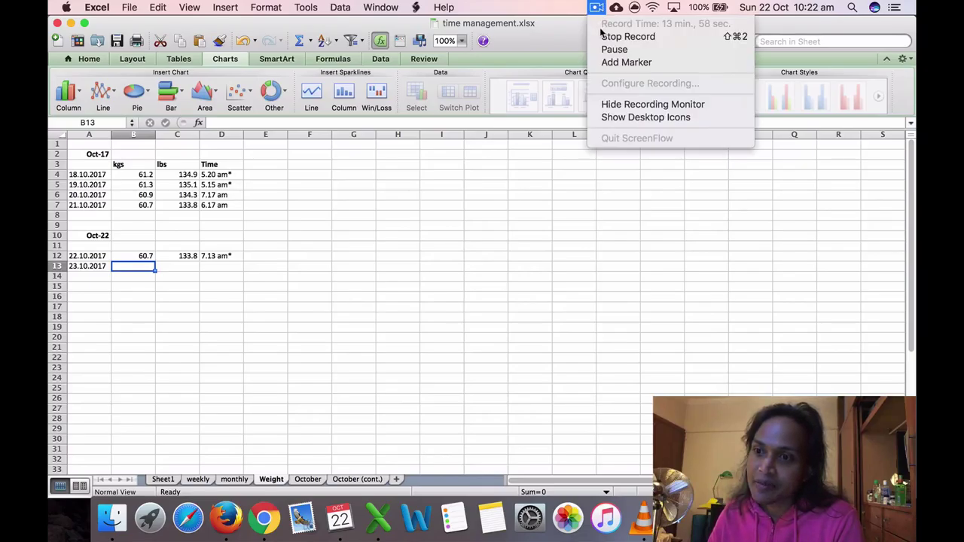